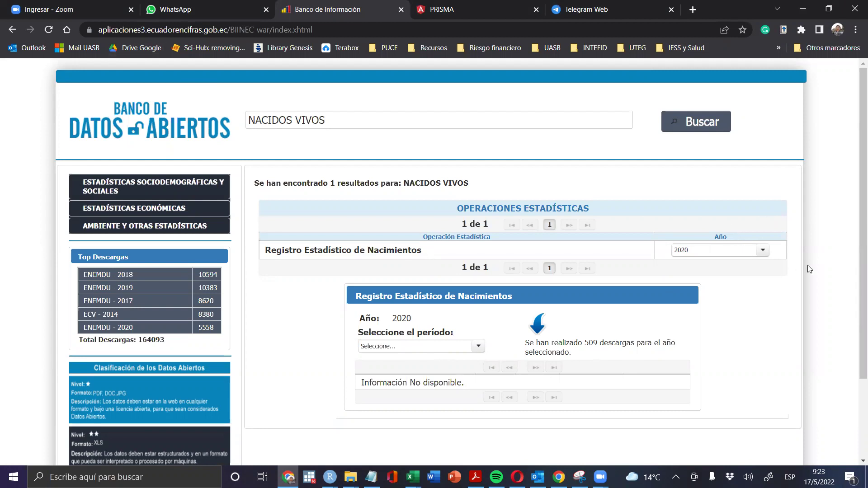
Choose year 2020 and the ANUAL period for Registro Estadístico de Nacimientos
left_click(763, 250)
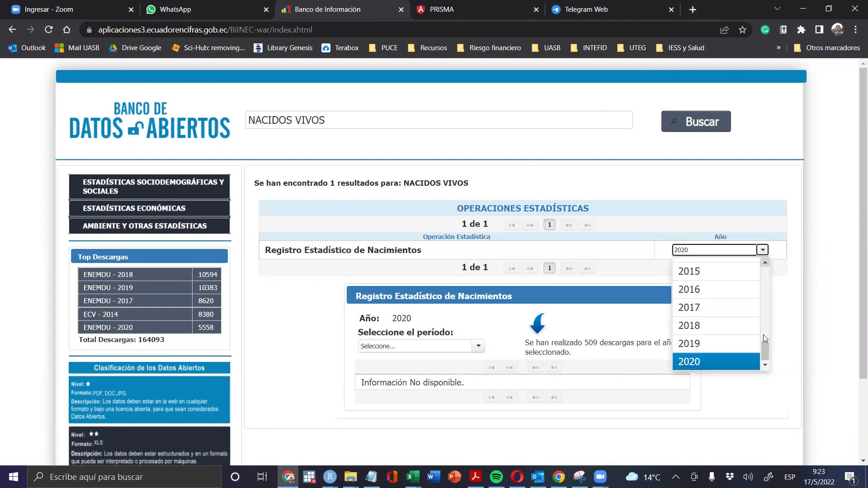
left_click(714, 365)
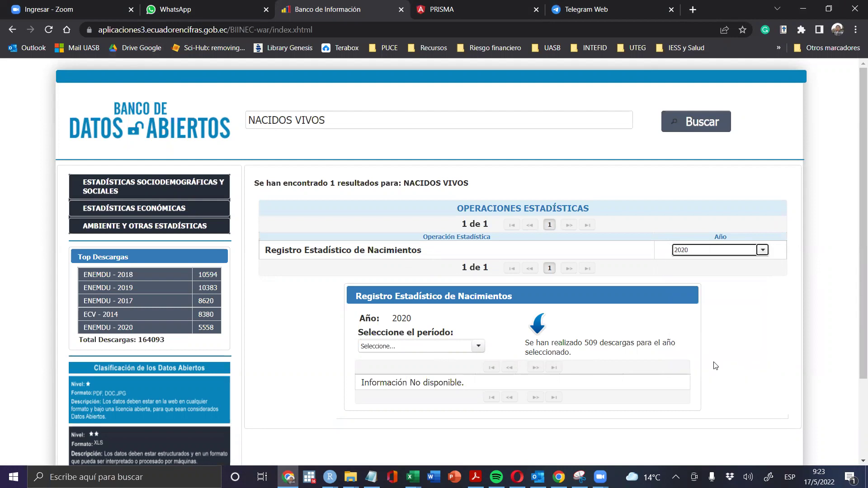
scroll(493, 345, "down", 1)
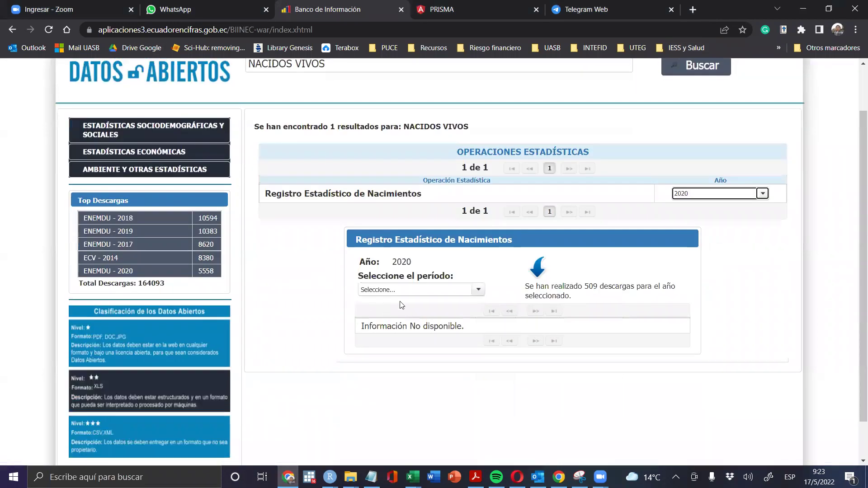
left_click(424, 291)
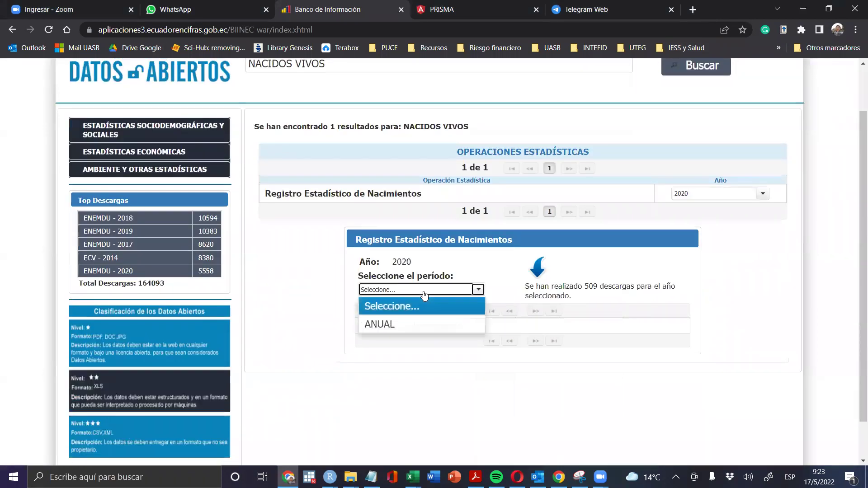
left_click(407, 322)
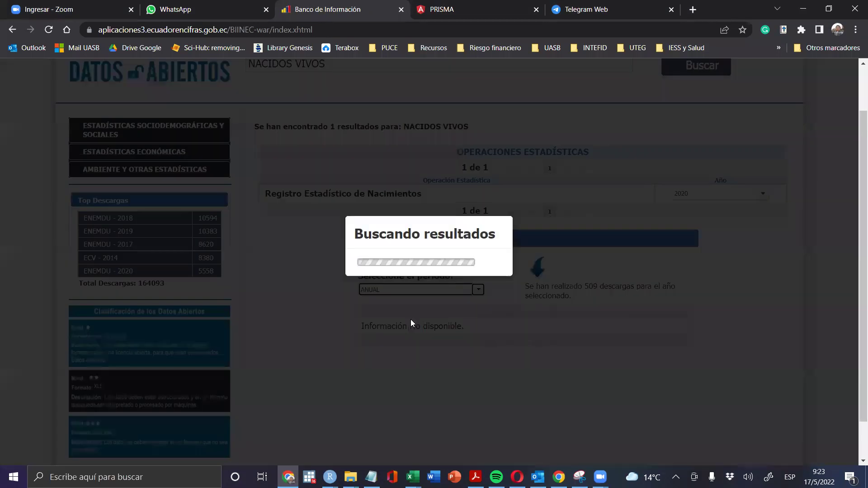
Download the 2020 birth registry data as both Datos Abiertos CSV and Base de Datos SPSS
scroll(413, 324, "down", 2)
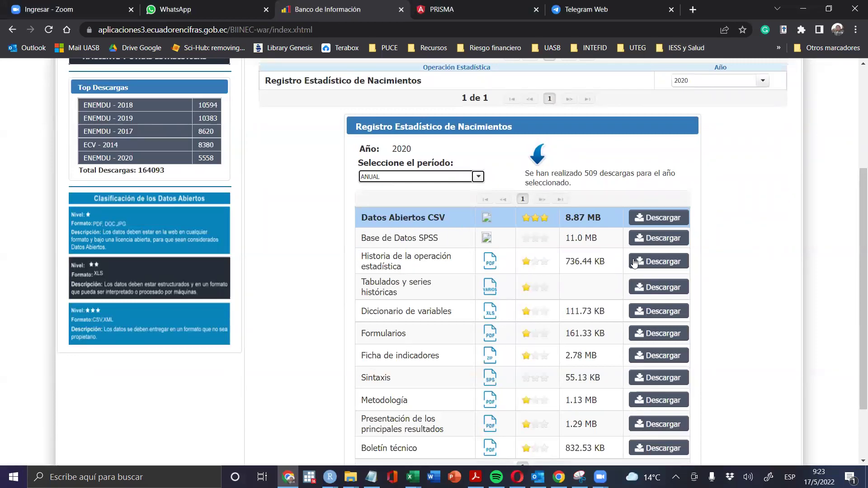
left_click(662, 219)
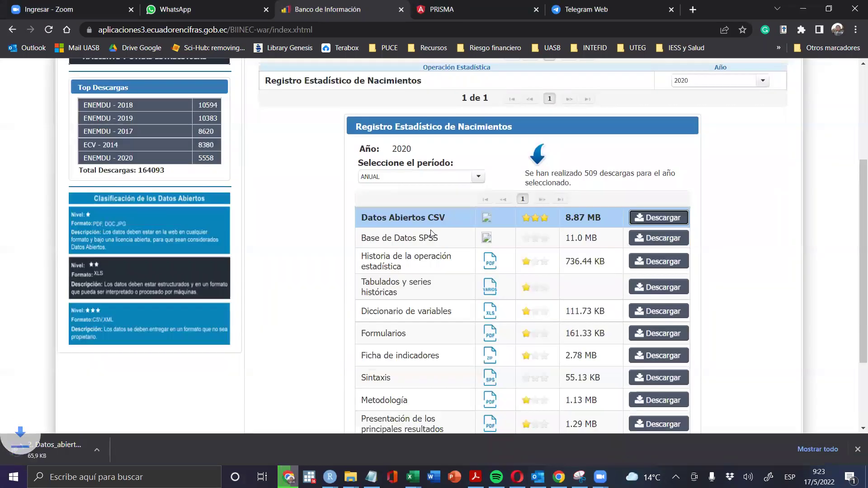
left_click(644, 242)
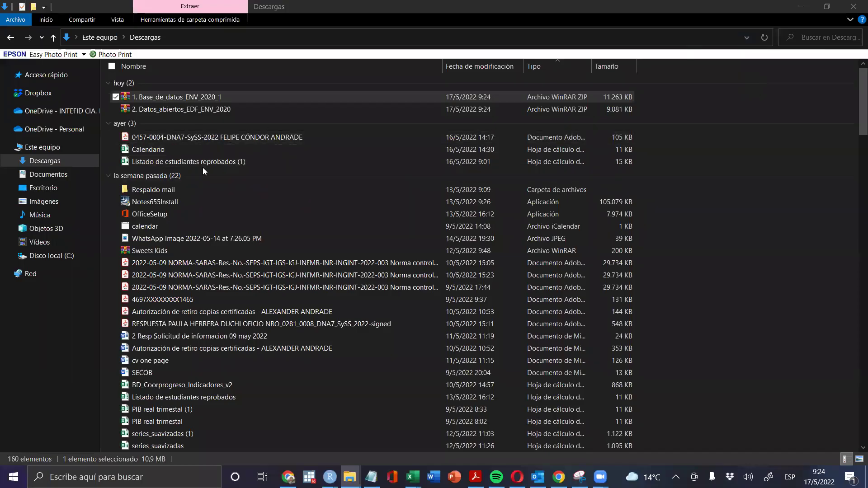
In Descargas, extract the 1. Base_de_datos_ENV_2020_1 archive into a folder of the same name
left_click(192, 109)
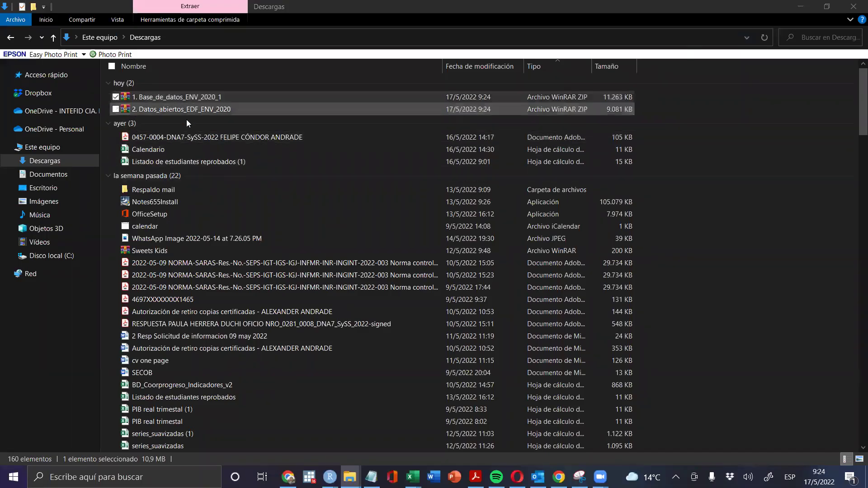
left_click(202, 102)
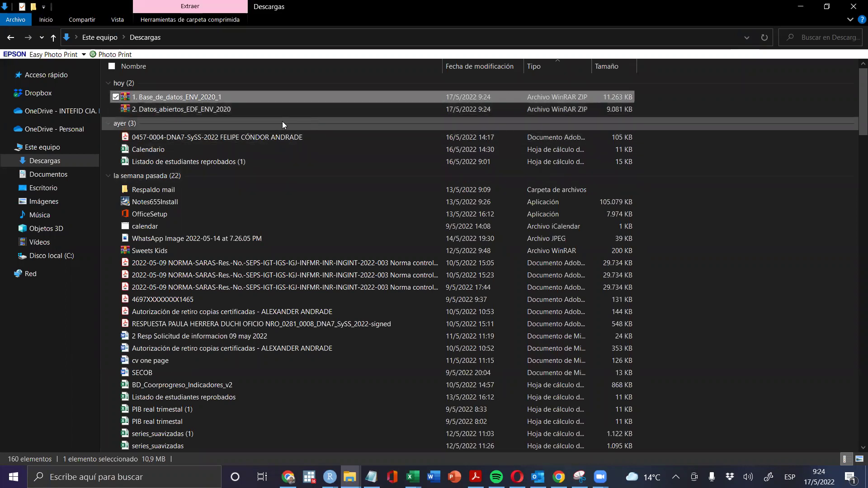
right_click(189, 95)
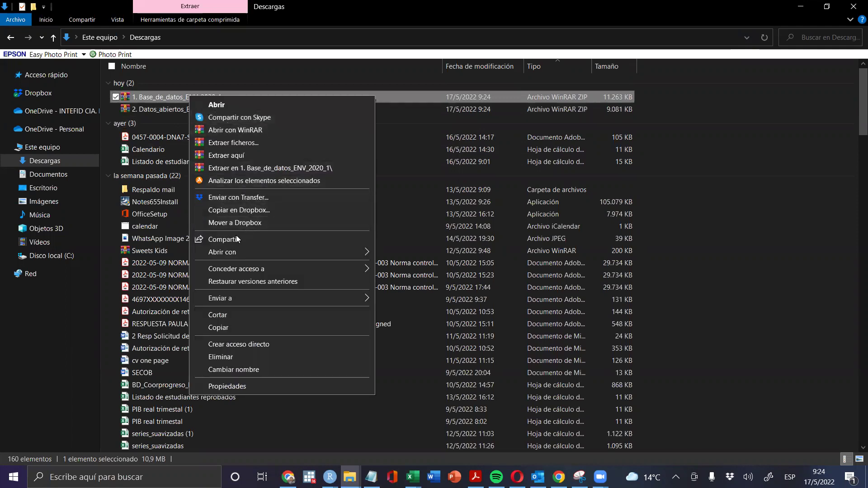
left_click(234, 146)
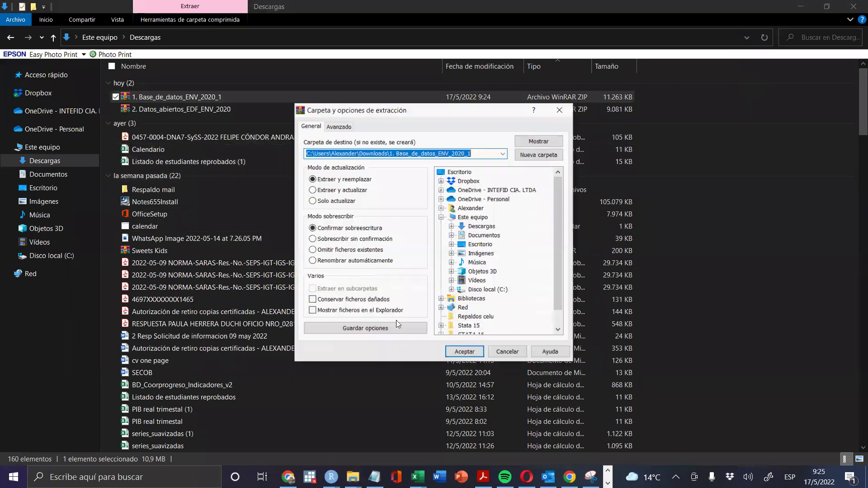
left_click(465, 352)
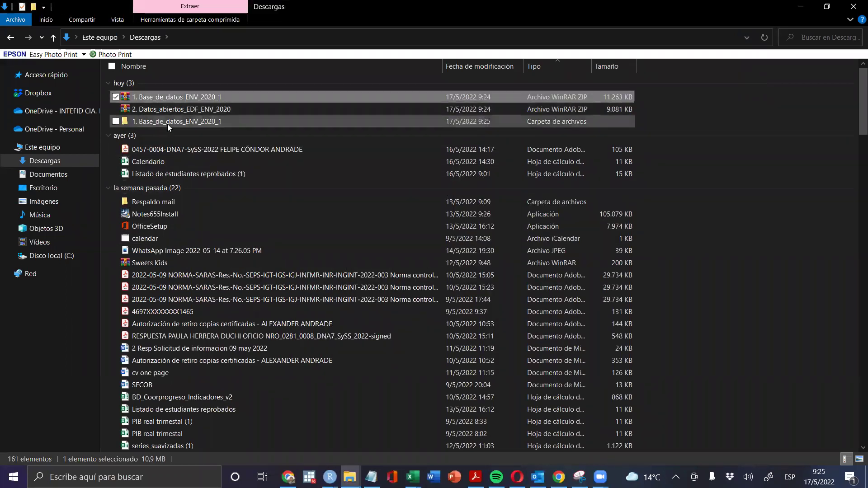
Extract the 2. Datos_abiertos_EDF_ENV_2020 archive into a folder of the same name in Descargas
left_click(167, 123)
left_click(184, 108)
right_click(183, 108)
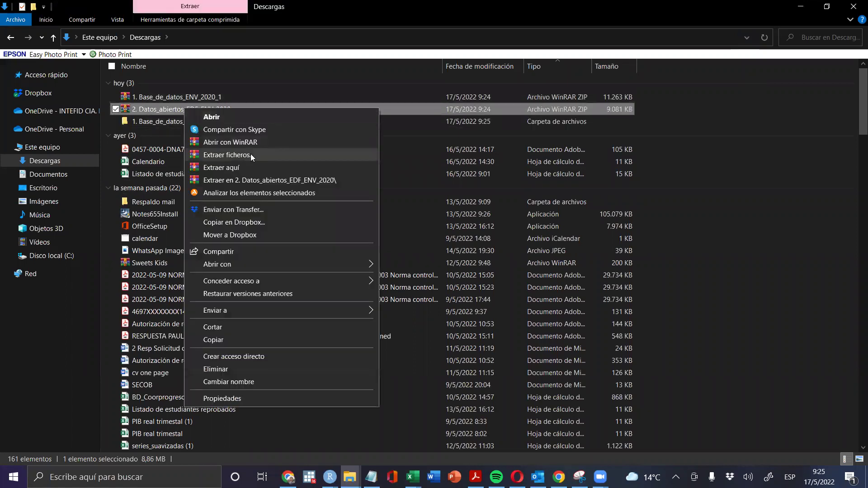
left_click(252, 155)
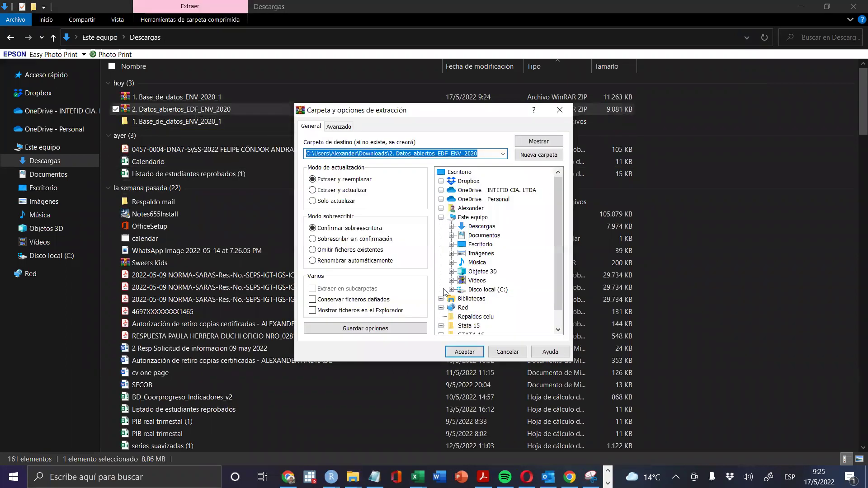
left_click(463, 352)
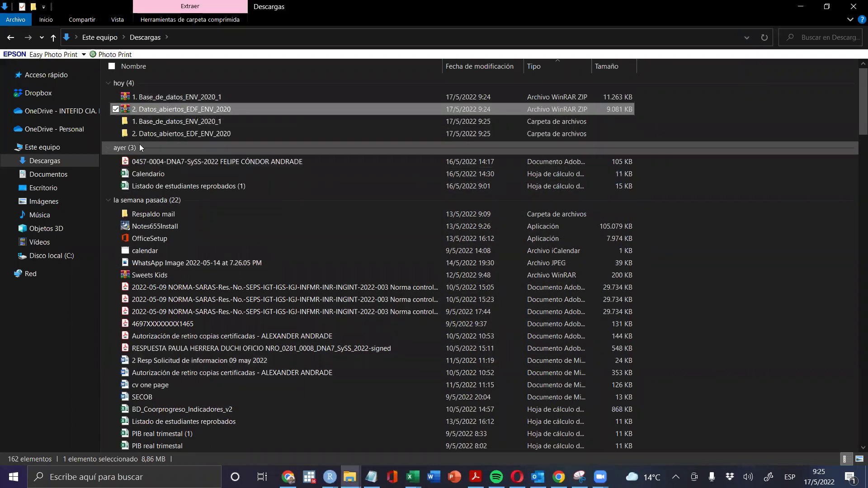
Open the nested 1. Base_de_datos_ENV_2020_1 folder and examine the extracted data file and user guide
double_click(188, 123)
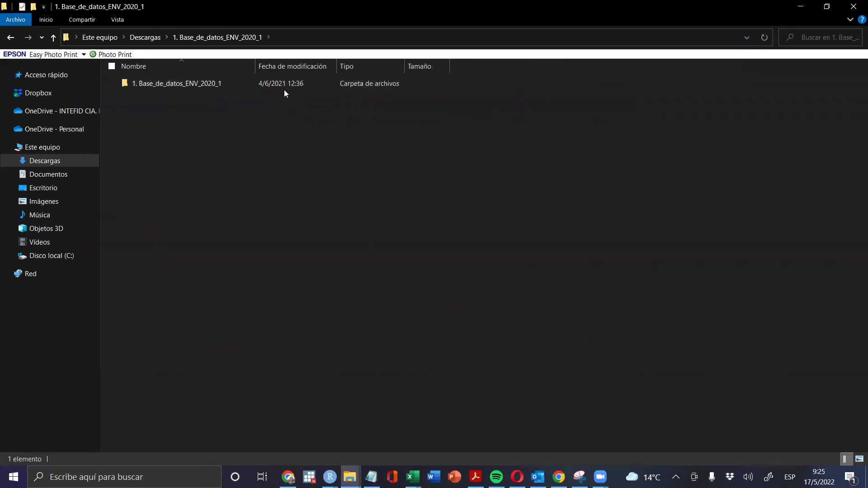
double_click(227, 85)
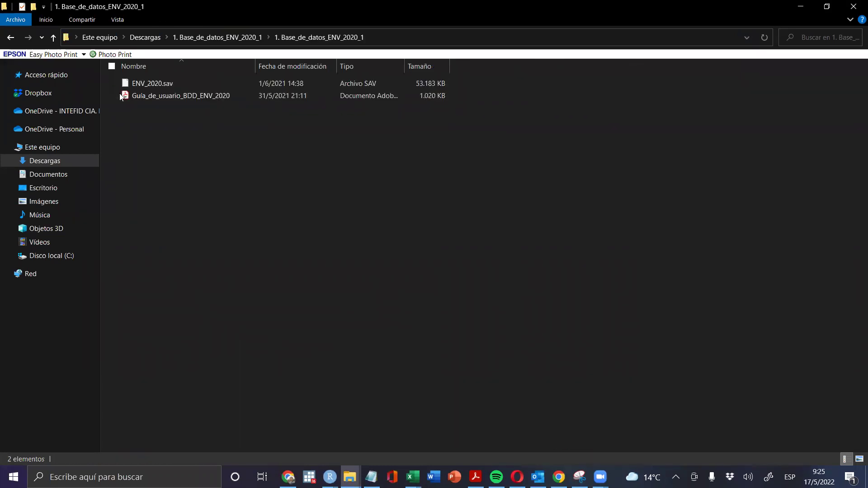
left_click(163, 100)
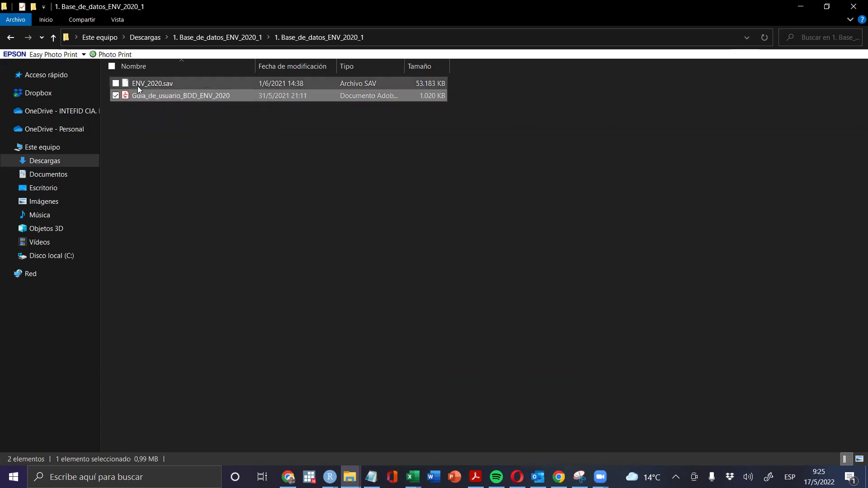
left_click(149, 85)
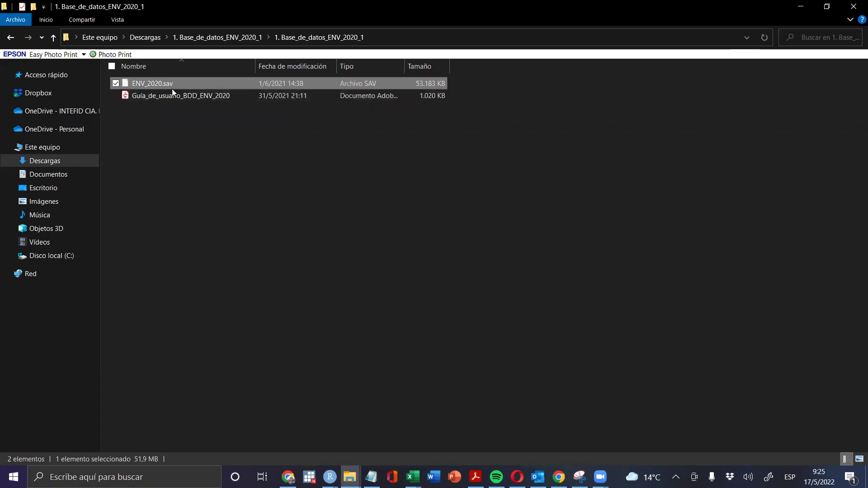
left_click(195, 164)
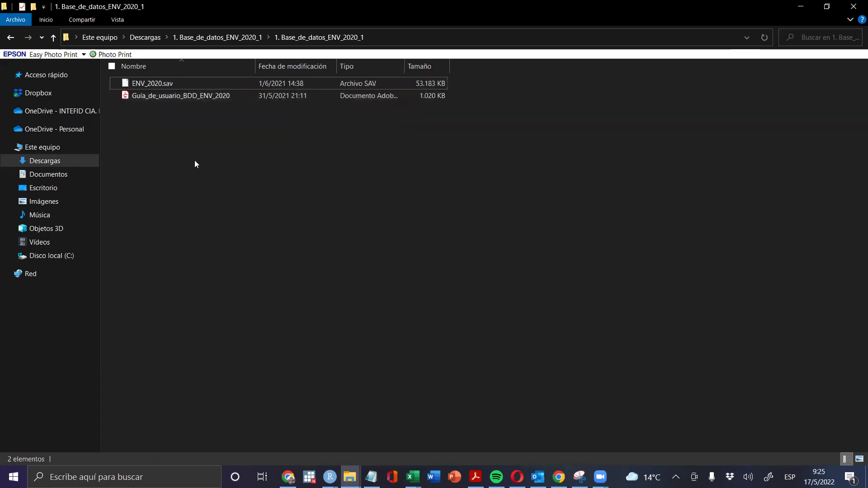
Return to Descargas and open the inner 2. Datos_abiertos_EDF_ENV_2020 folder
key("BackSpace")
key("BackSpace")
key("Down")
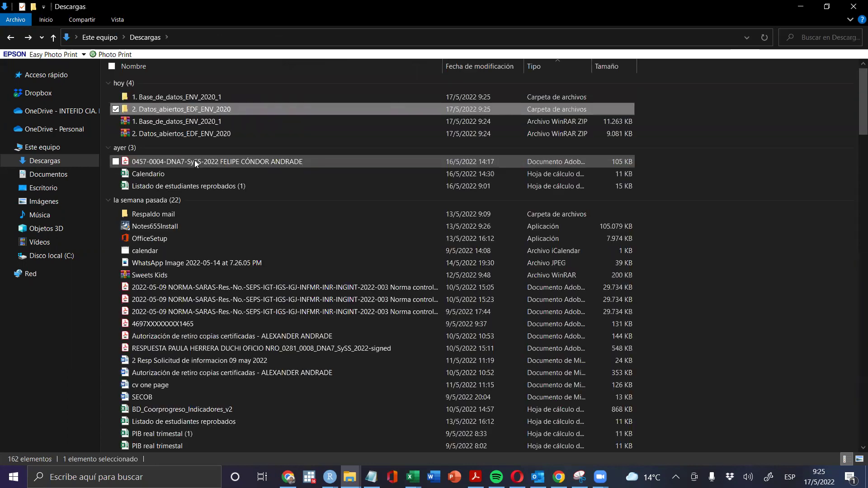
double_click(178, 111)
double_click(170, 85)
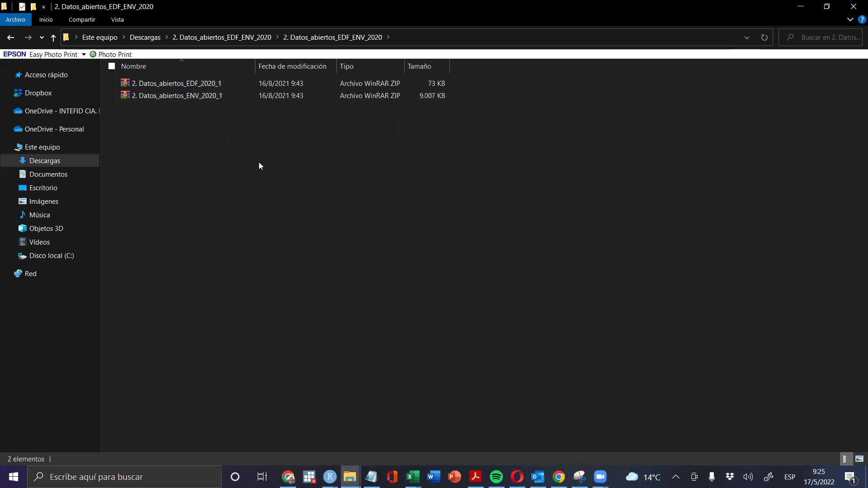
Examine the files inside the 2. Datos_abiertos_EDF_2020_1 archive in WinRAR, including its dictionary, CSV and metadata, and close it
left_click(165, 95)
double_click(173, 83)
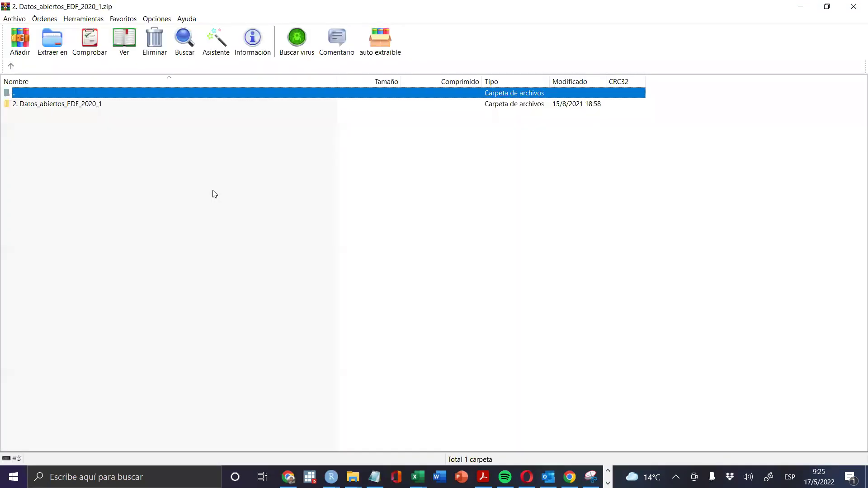
double_click(58, 104)
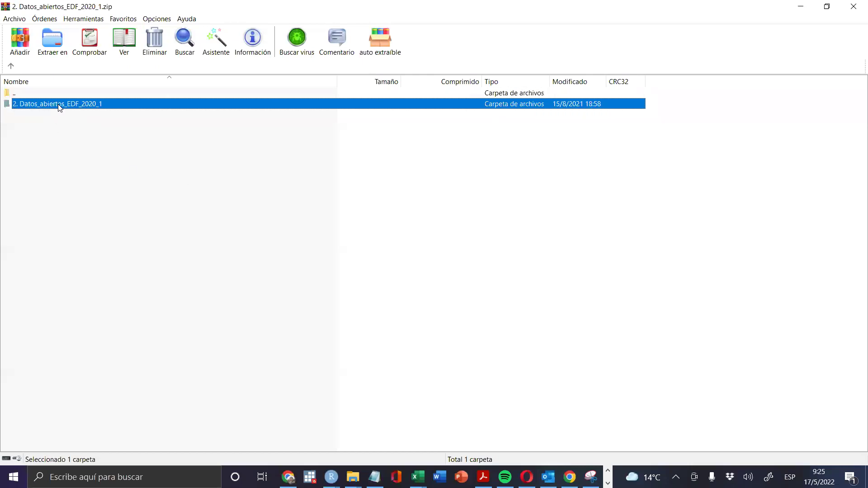
left_click(50, 116)
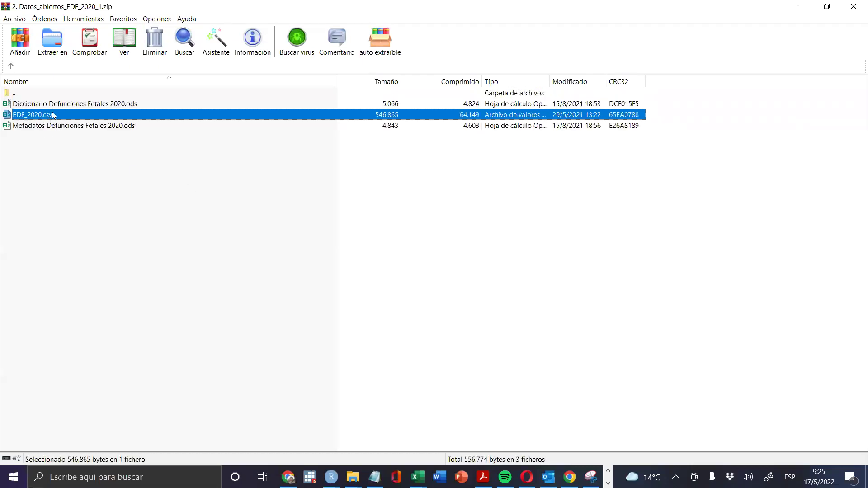
left_click(123, 129)
left_click(118, 105)
left_click(117, 126)
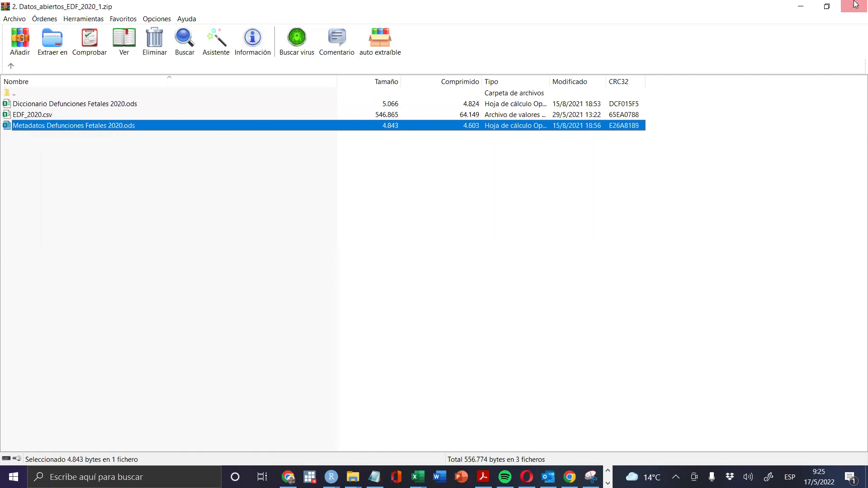
left_click(854, 7)
View the contents of the 2. Datos_abiertos_ENV_2020_1 archive's inner folder in WinRAR and close it
double_click(148, 96)
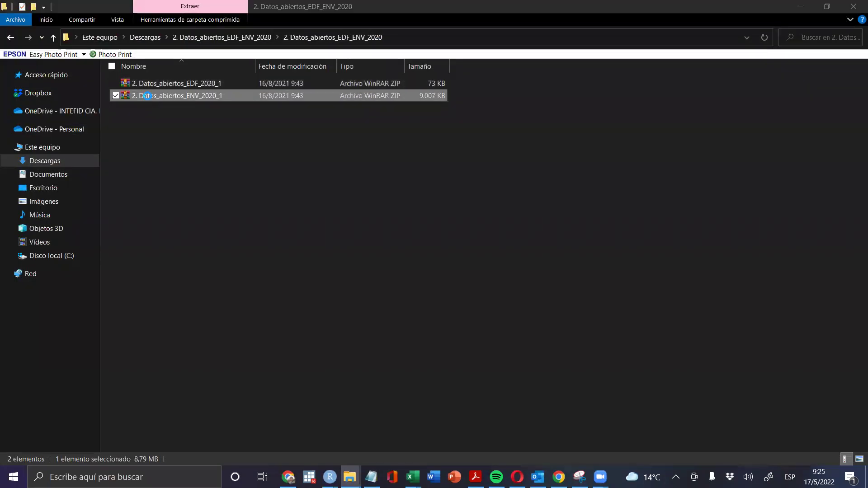
double_click(66, 104)
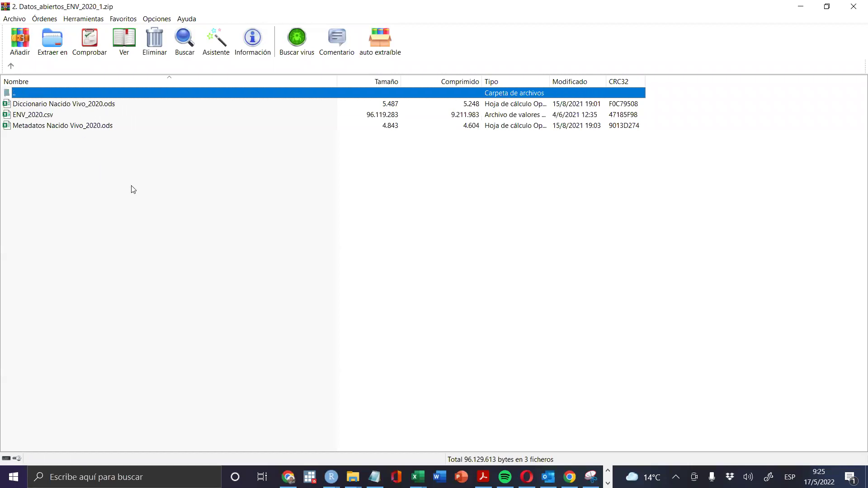
left_click(853, 6)
Extract the 2. Datos_abiertos_EDF_2020_1 archive into its own folder beside the archive
left_click(195, 84)
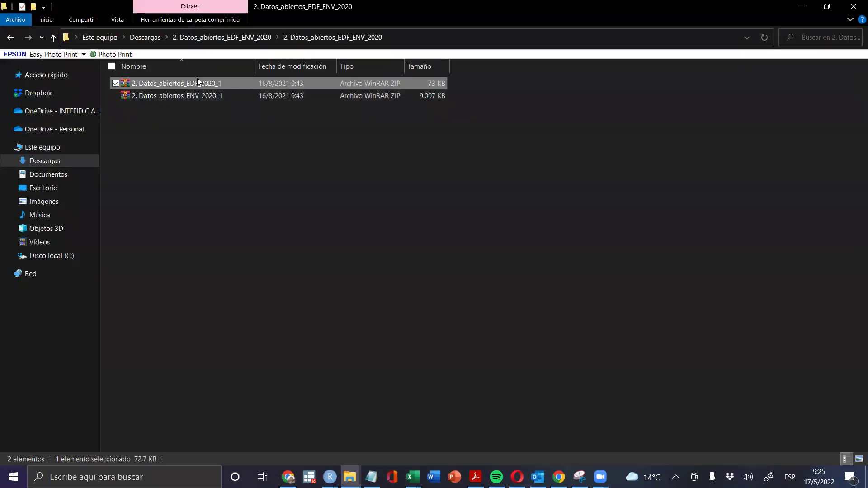
right_click(197, 81)
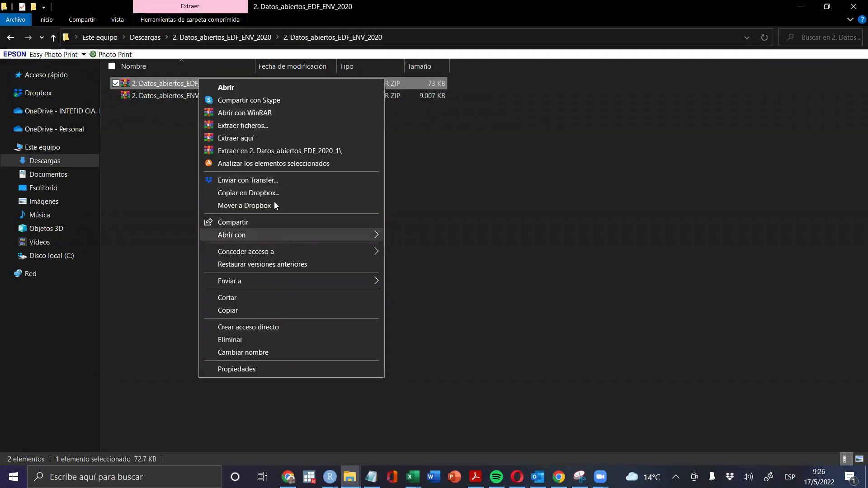
left_click(262, 125)
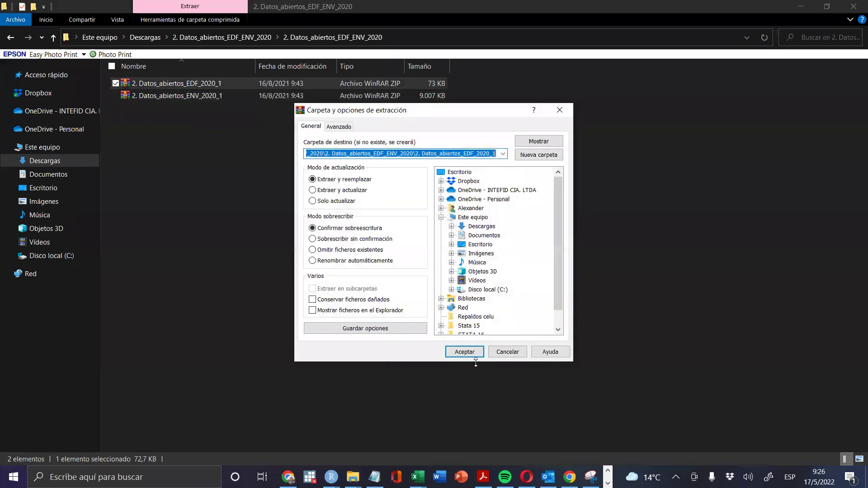
left_click(470, 354)
Extract the 2. Datos_abiertos_EDF_2020_1 archive again into its own folder, replacing all existing files
right_click(203, 96)
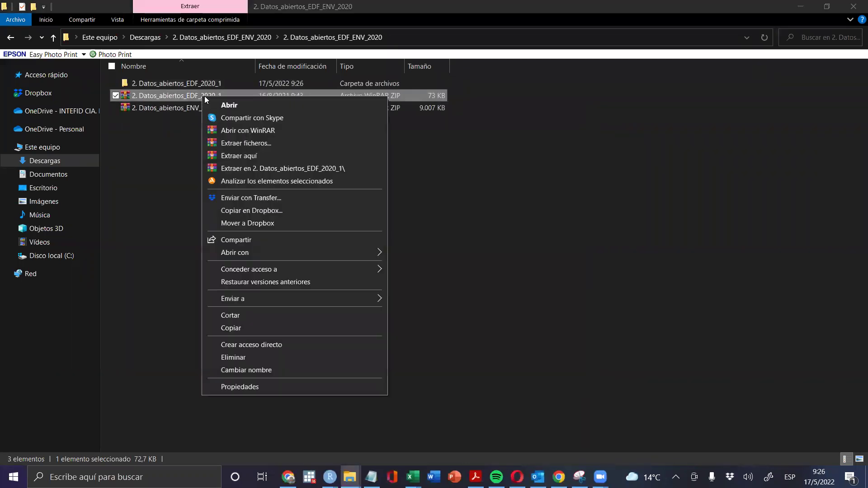
left_click(261, 144)
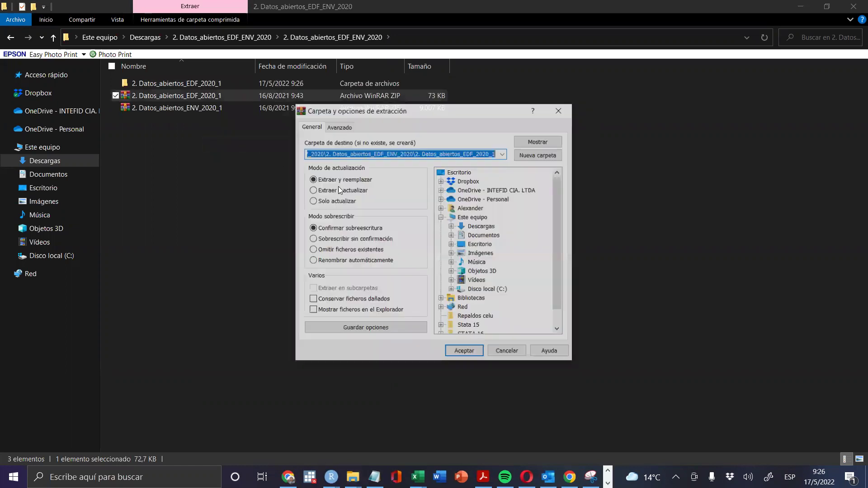
left_click(457, 351)
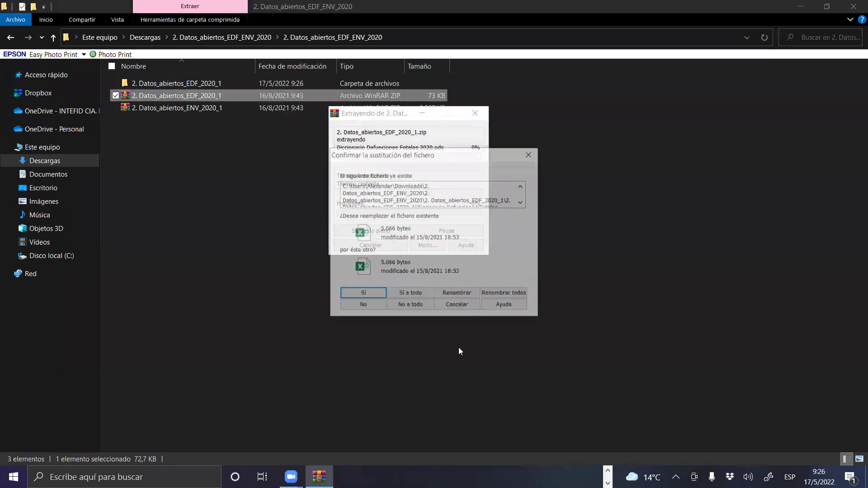
left_click(414, 297)
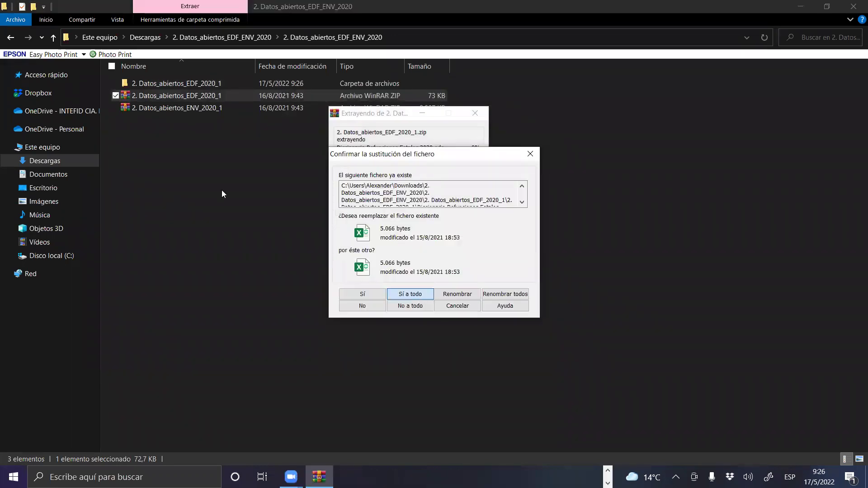
Open the extracted 2. Datos_abiertos_EDF_2020_1 folder down to the level that holds its data files
double_click(222, 87)
double_click(221, 87)
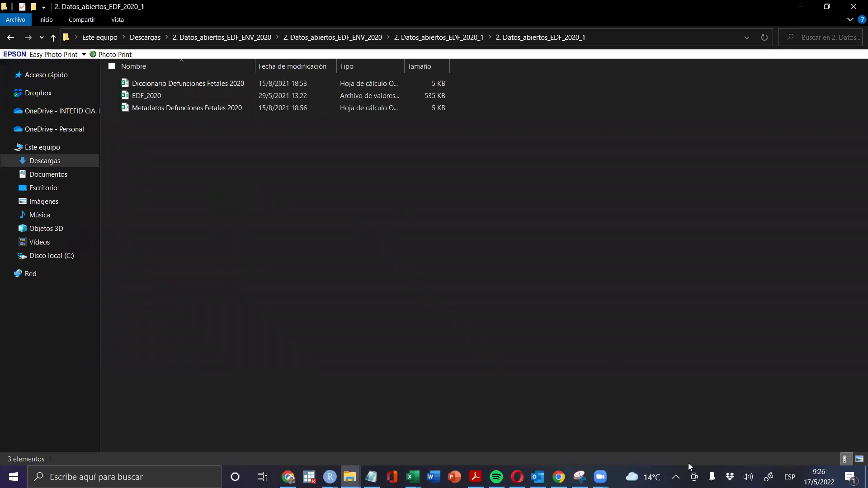
left_click(676, 477)
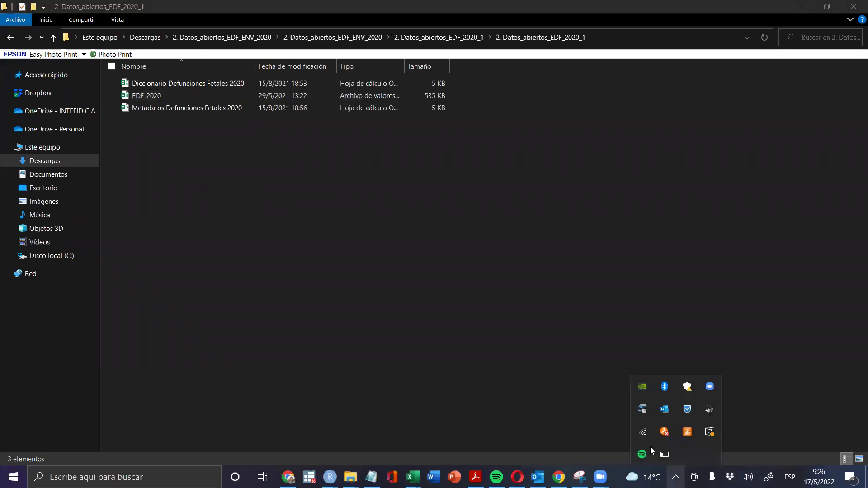
left_click(638, 264)
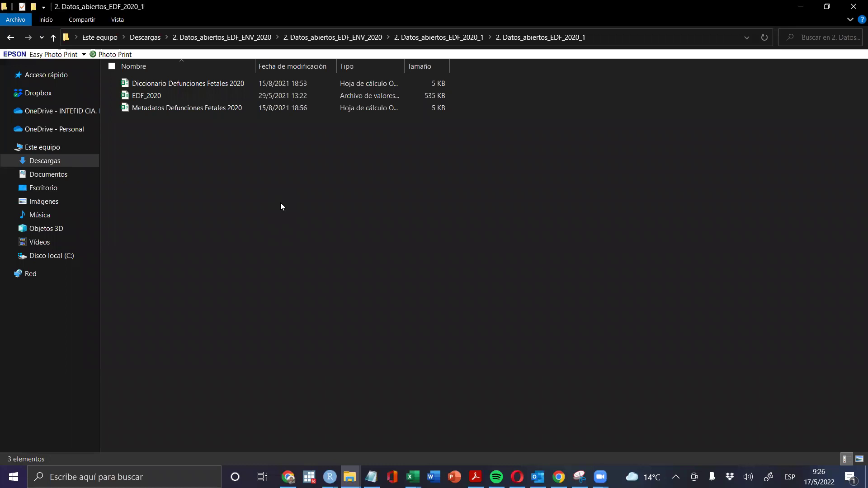
Go back up to Descargas and select the extracted 1. Base_de_datos_ENV_2020_1 and 2. Datos_abiertos_EDF_ENV_2020 folders
key("alt+Up")
key("alt+Up")
key("alt+Up")
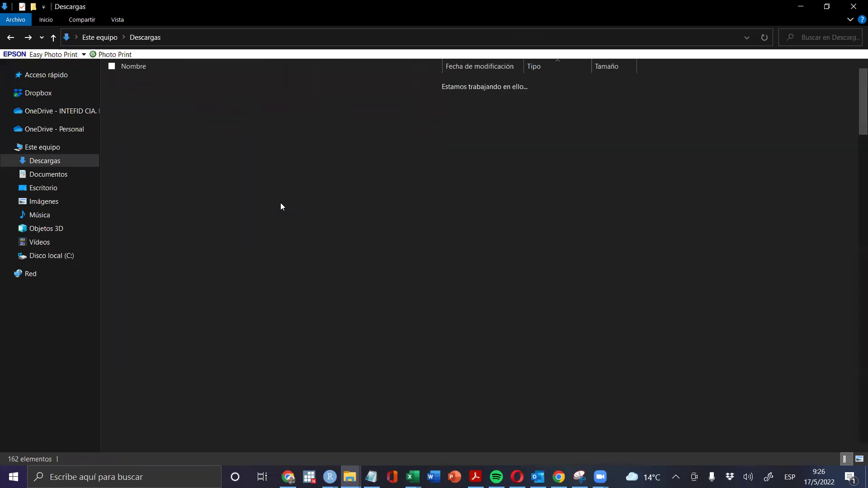
key("shift+Up")
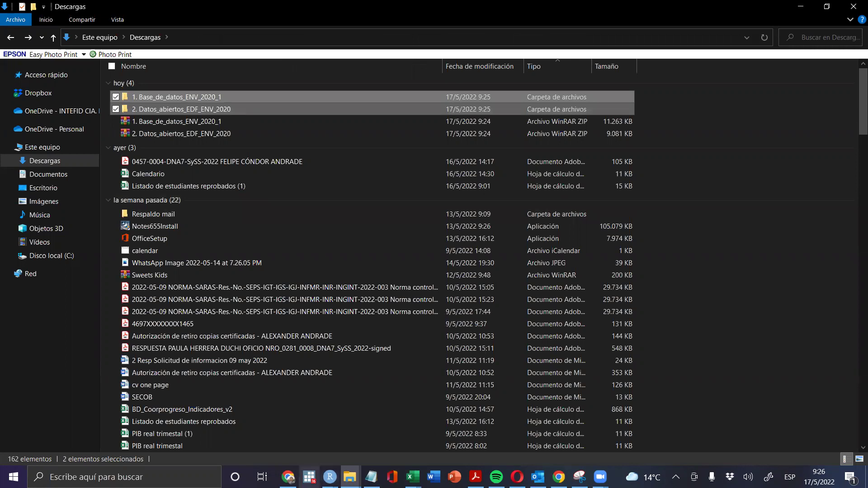
Switch to Stata, maximize its window and start importing delimited text data (*.csv)
key("alt+Tab")
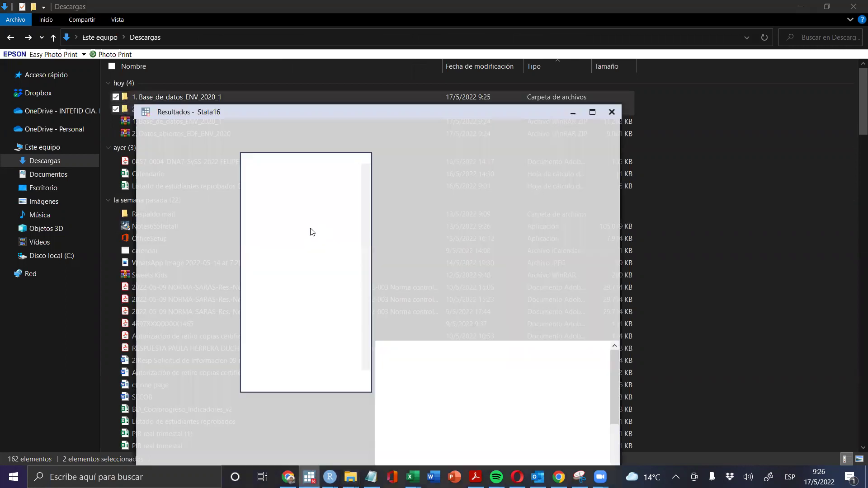
left_click(591, 113)
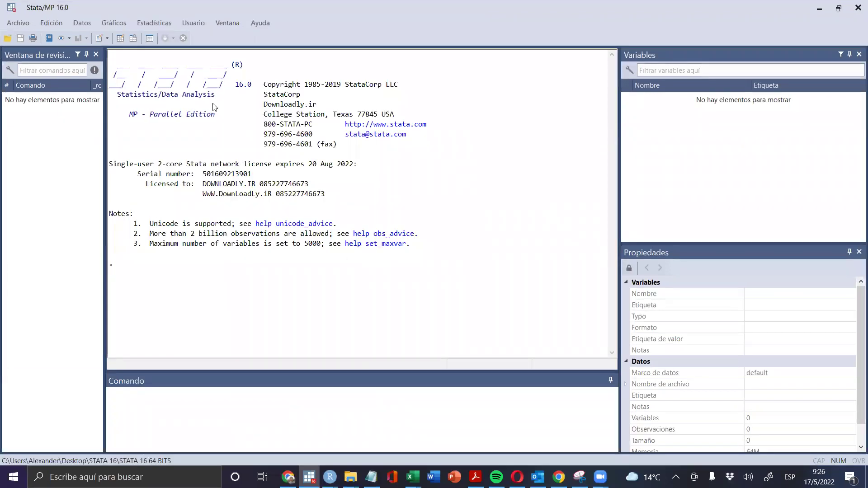
left_click(24, 26)
mouse_move(45, 164)
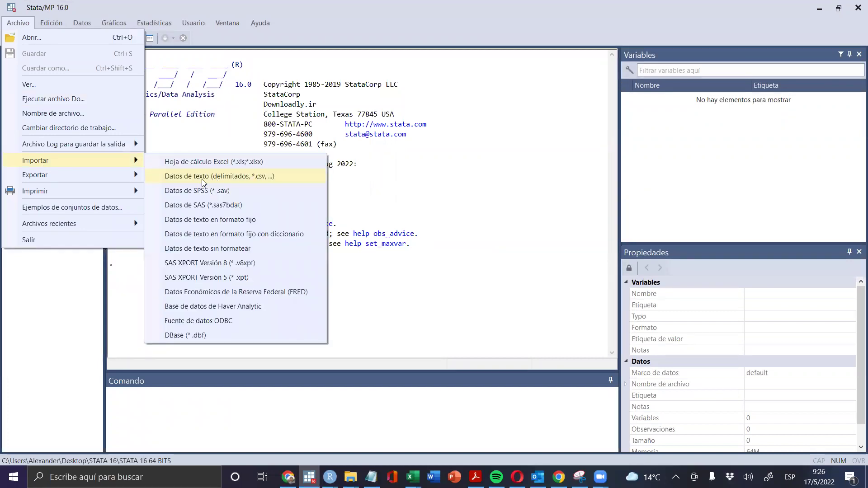
left_click(256, 176)
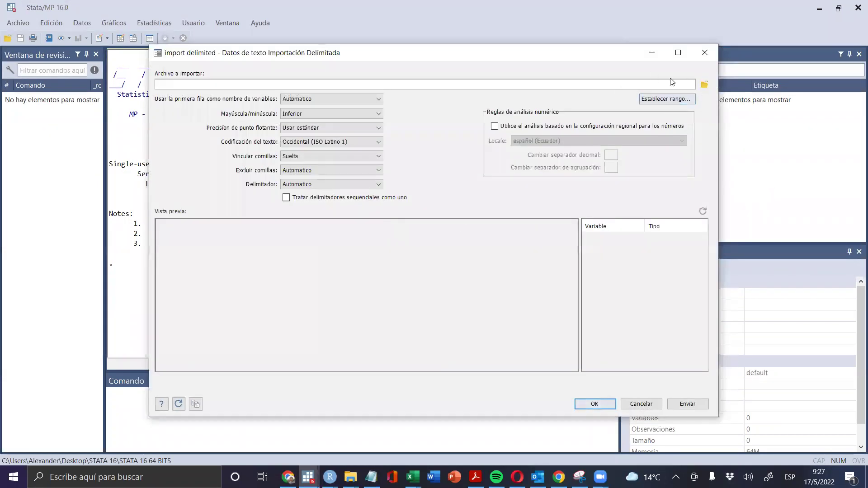
Choose EDF_2020 from the innermost 2. Datos_abiertos_EDF_2020_1 folder under Descargas as the file to import
left_click(705, 85)
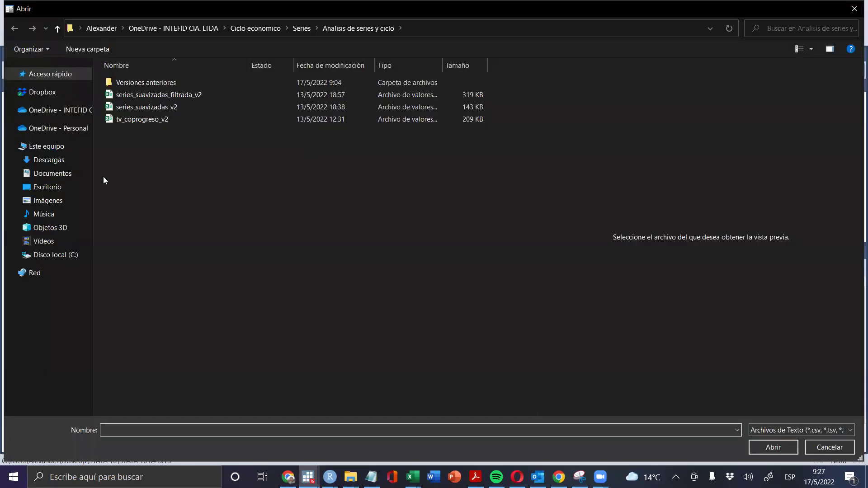
left_click(45, 160)
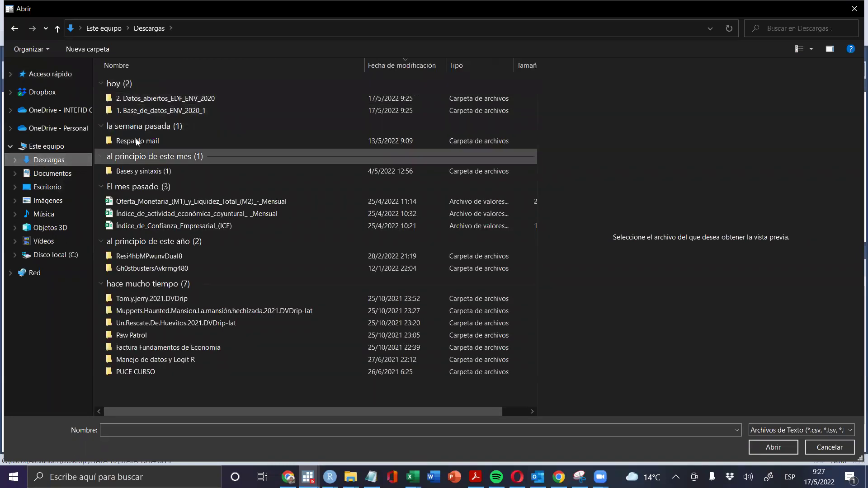
double_click(133, 100)
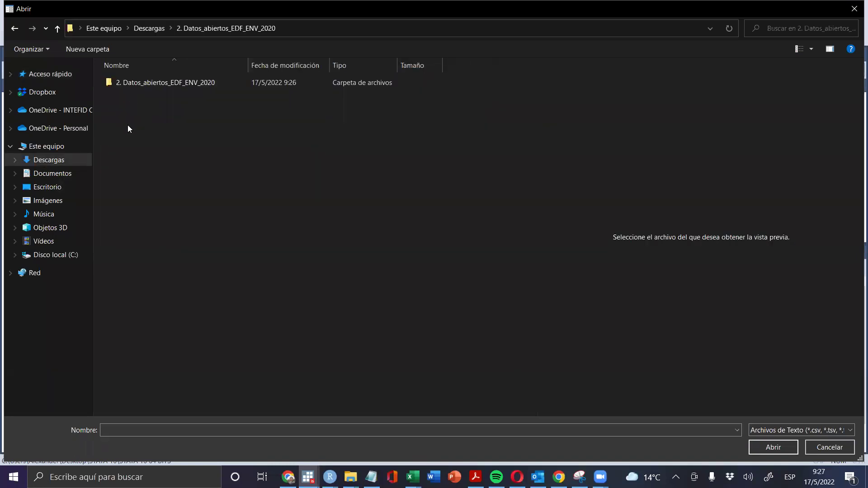
double_click(136, 84)
double_click(137, 85)
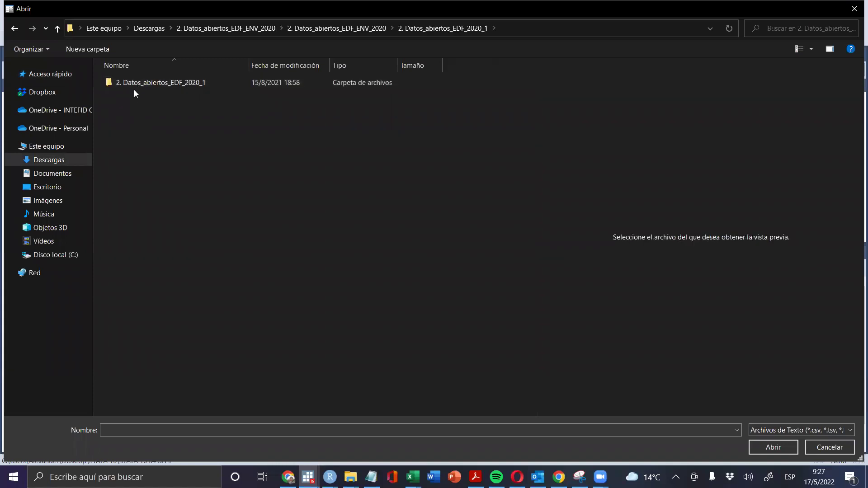
double_click(134, 80)
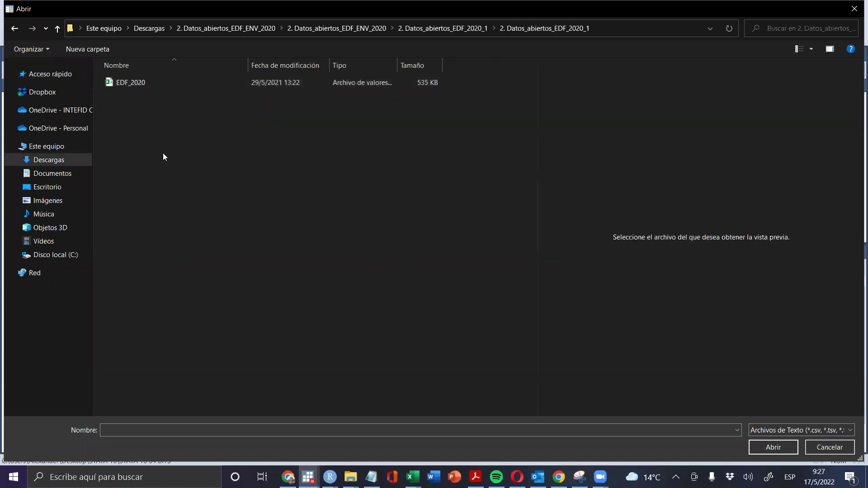
key("BackSpace")
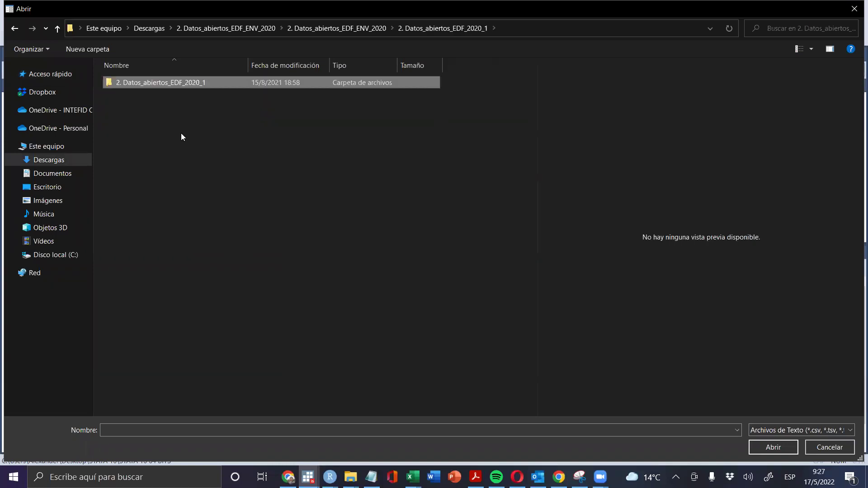
double_click(199, 83)
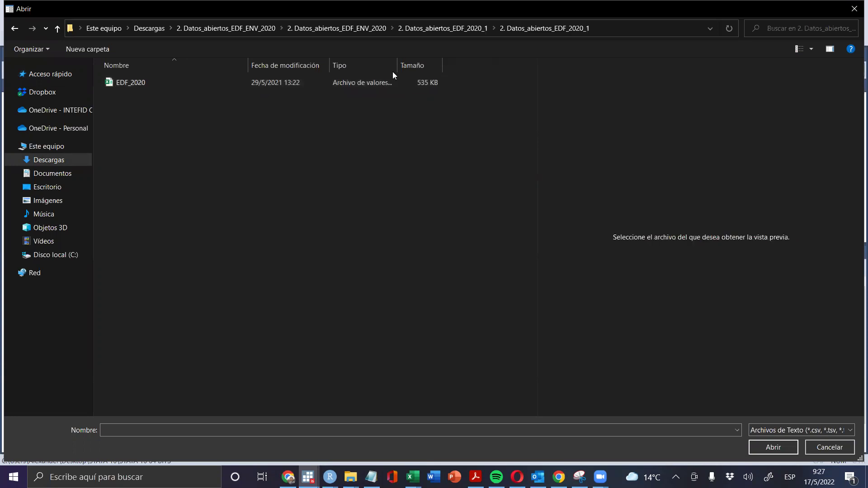
left_click_drag(399, 67, 493, 75)
left_click(176, 83)
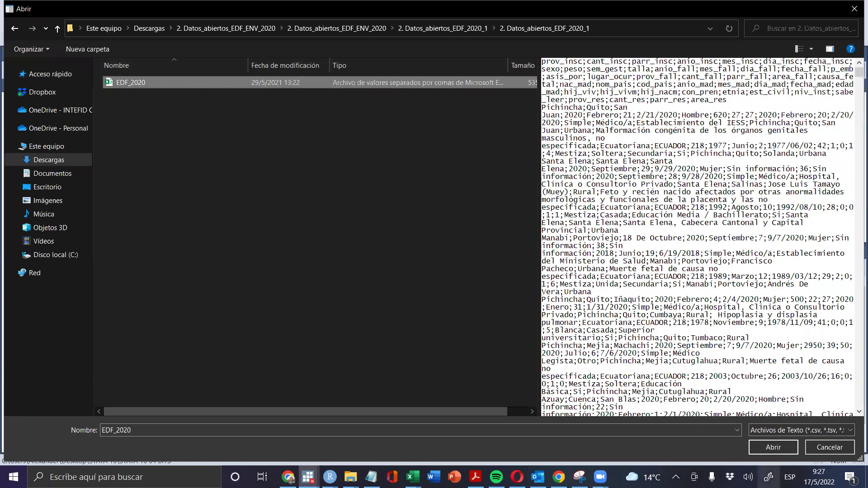
left_click(774, 448)
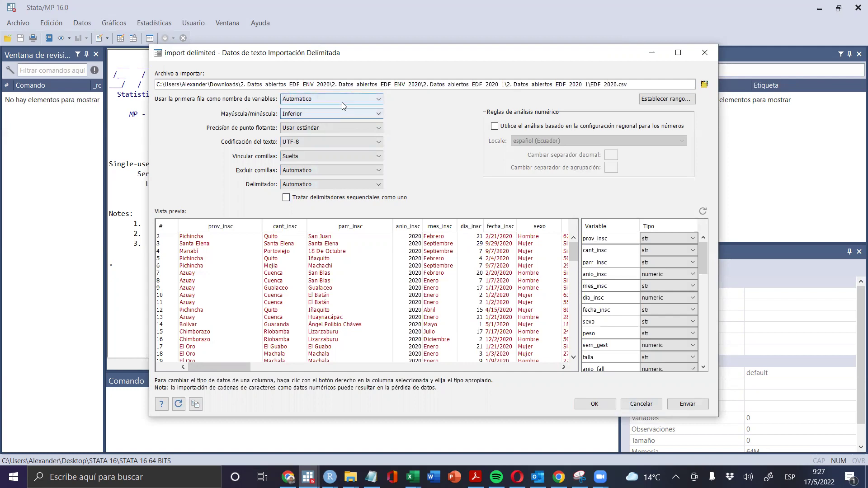
Check the first-row variable name options and the data preview, then import EDF_2020.csv, keeping the first-row setting on Automatico
left_click(361, 101)
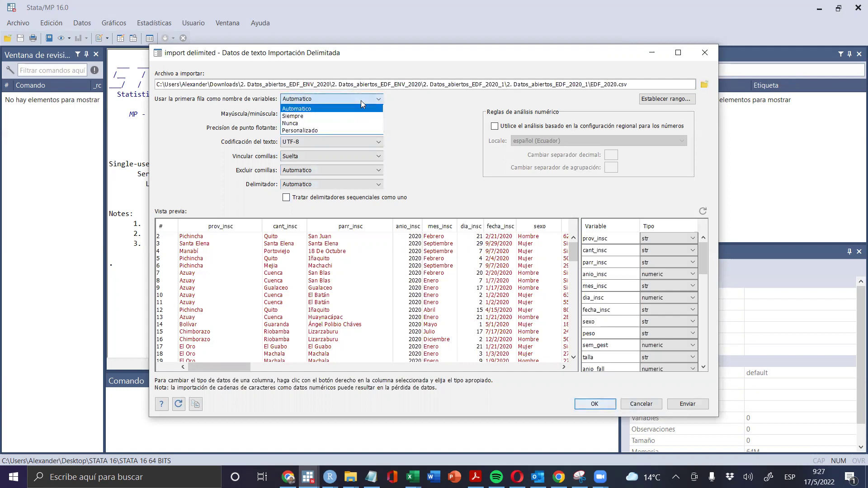
left_click(361, 101)
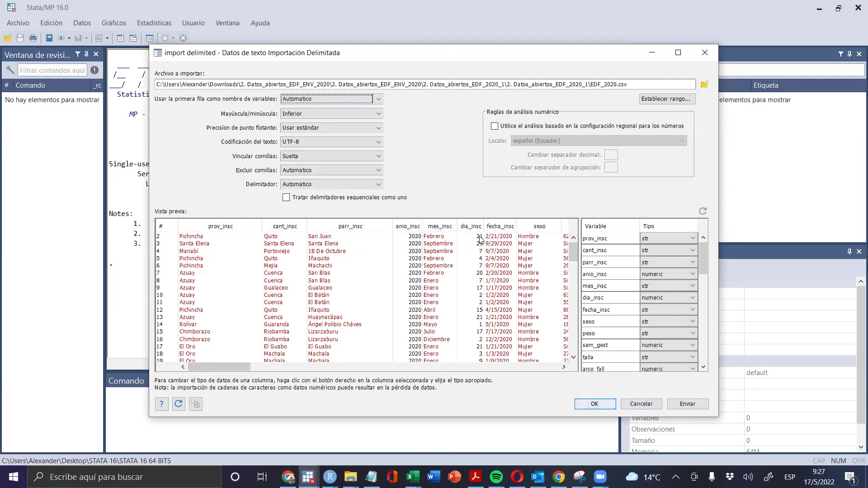
left_click_drag(205, 367, 230, 368)
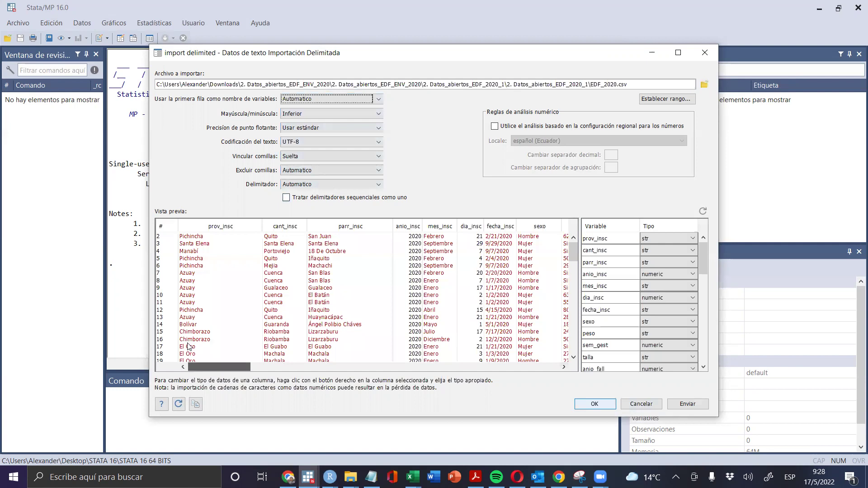
left_click(606, 404)
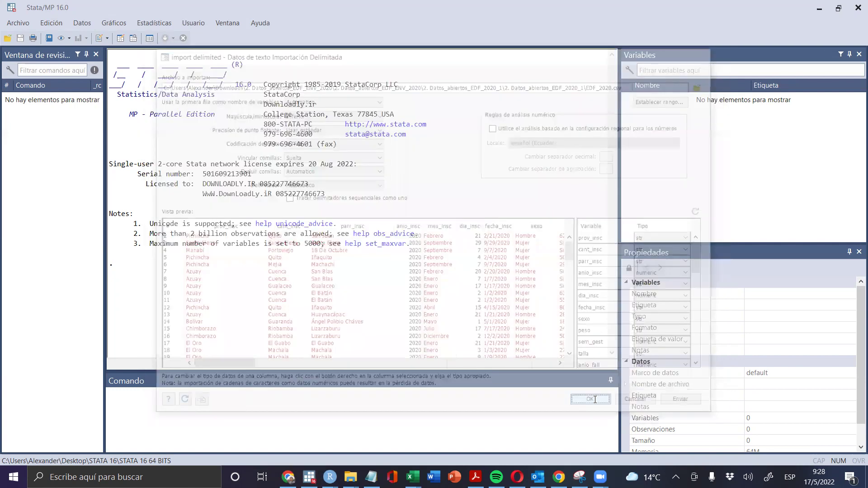
left_click_drag(856, 128, 856, 79)
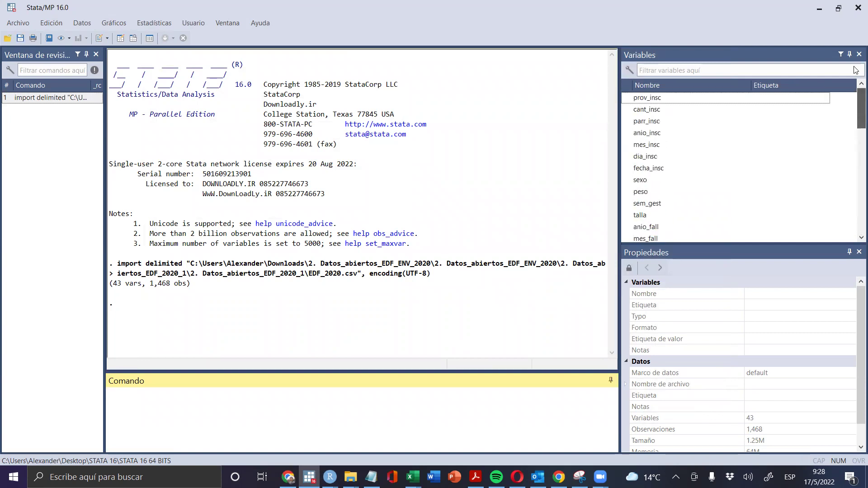
Run the desc command and review the storage types and formats of the imported variables
left_click(536, 427)
type("d3essc")
key("Return")
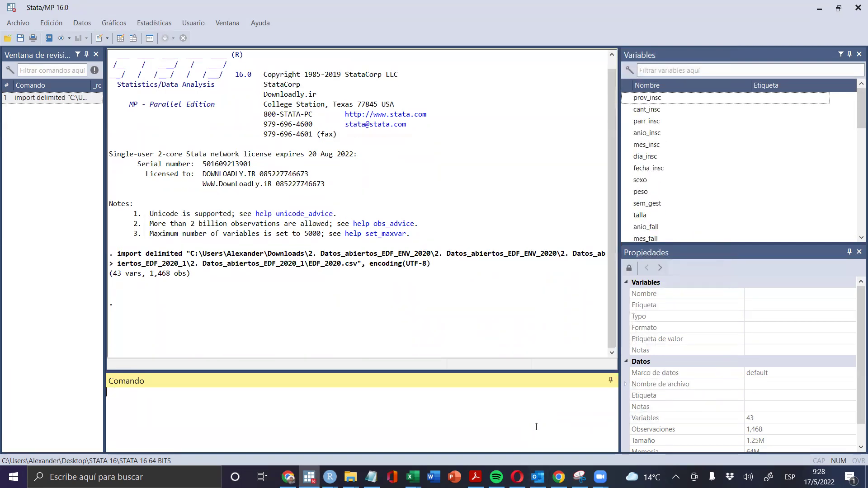
left_click(337, 216)
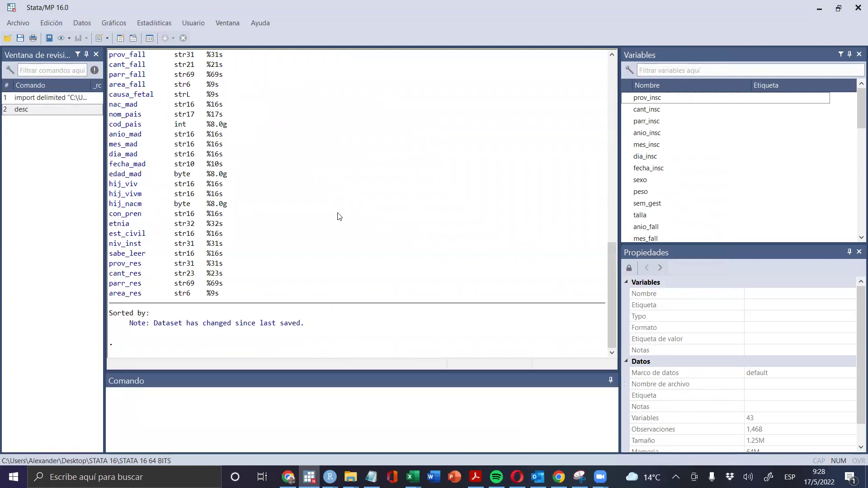
scroll(337, 216, "up", 10)
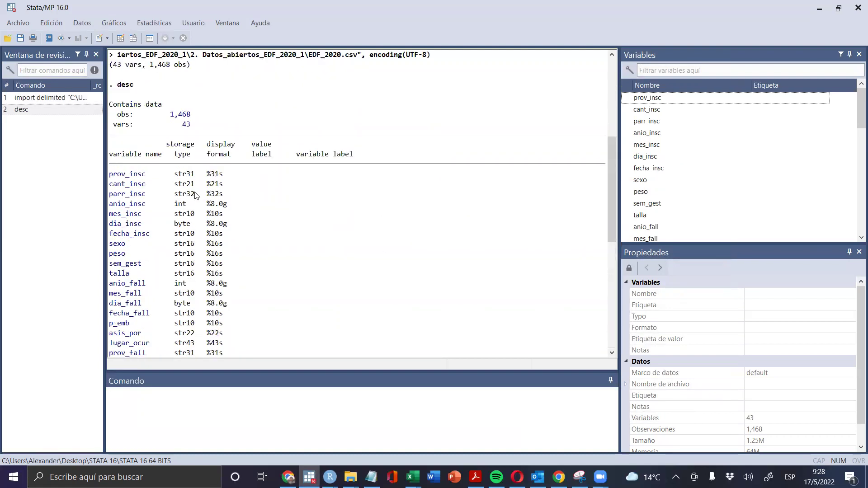
Browse the dataset with the br command and examine its columns along row 14, from prov_insc across to parr_fall
left_click(237, 433)
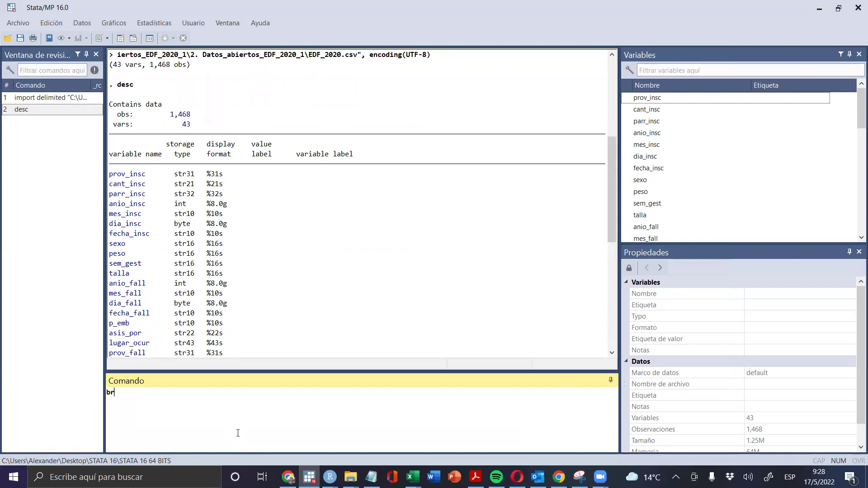
key("Return")
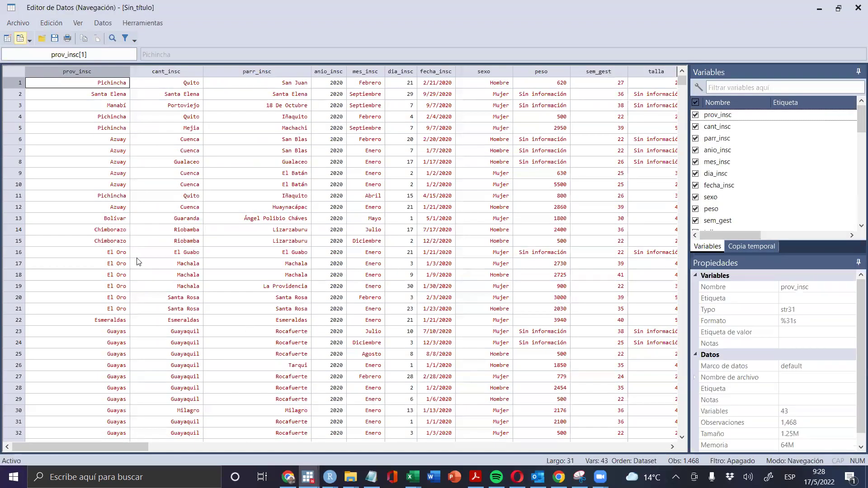
left_click(98, 231)
key("Right")
key("Right")
key("Right")
key("Right")
key("Right")
key("Right")
key("Right")
key("Right")
key("Right")
key("Right")
key("Right")
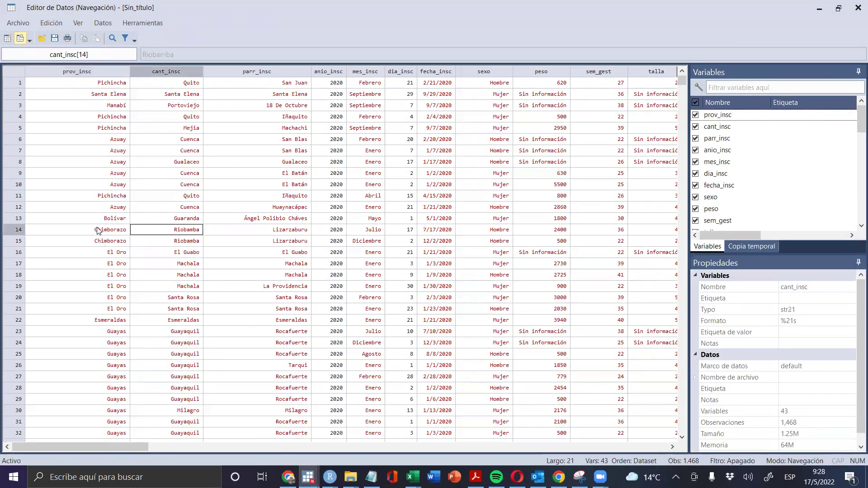
key("Right")
key("Right")
key("Right")
key("Right")
key("Right")
key("Right")
key("Right")
key("Right")
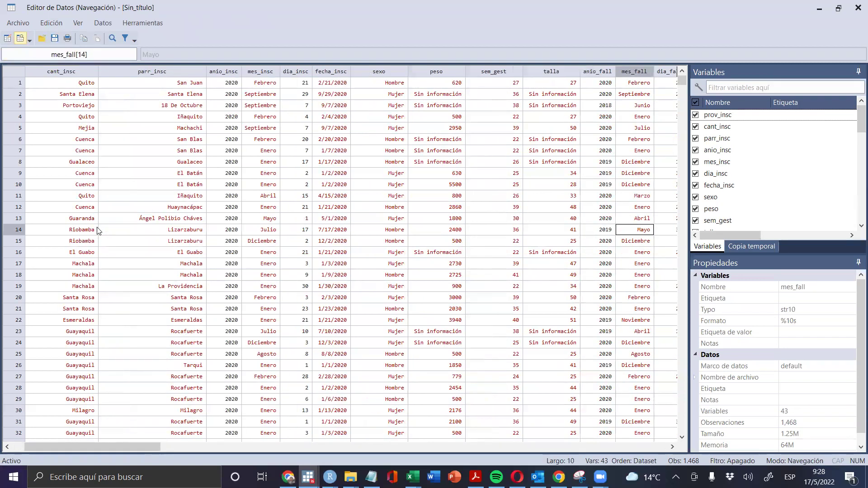
key("Right")
key("Right")
key("Right")
key("Right")
key("Right")
key("Right")
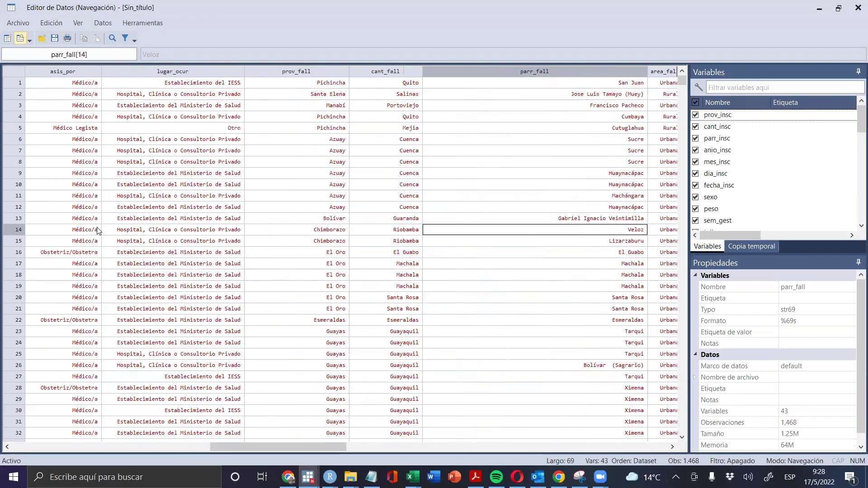
Return to the first columns of the dataset and examine the sexo and peso values, comparing numeric and text entries in peso
key("ctrl+Home")
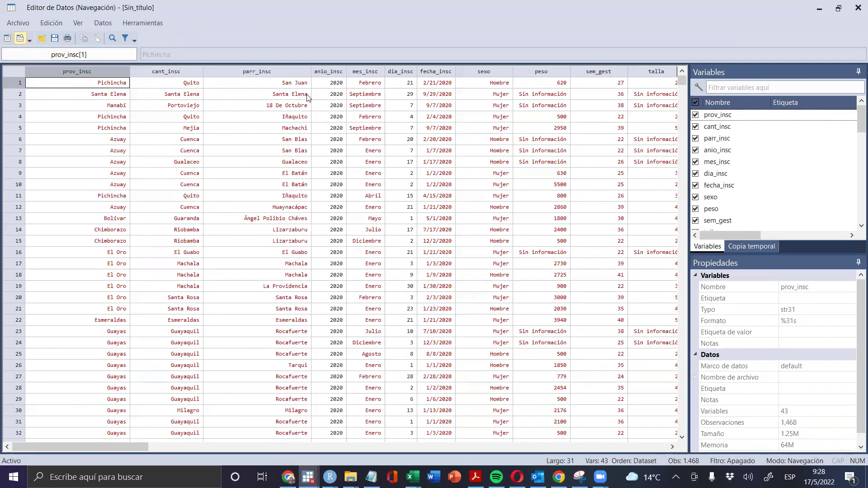
left_click(465, 132)
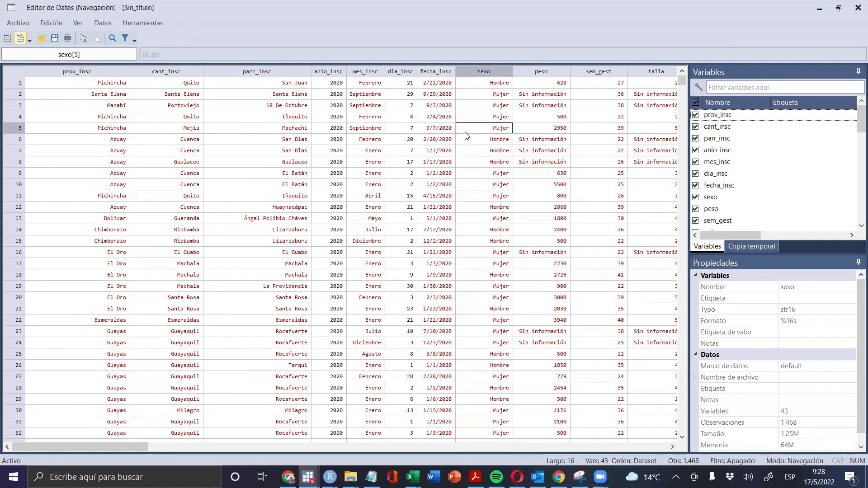
left_click(552, 127)
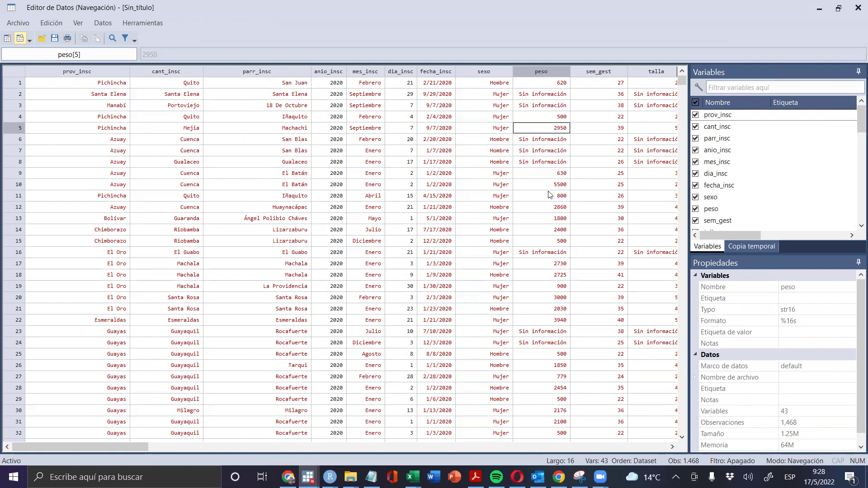
left_click(552, 94)
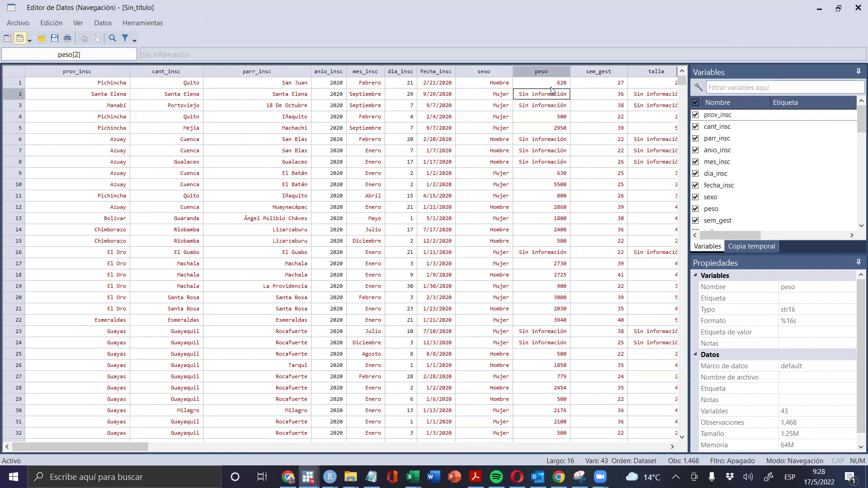
left_click(555, 71)
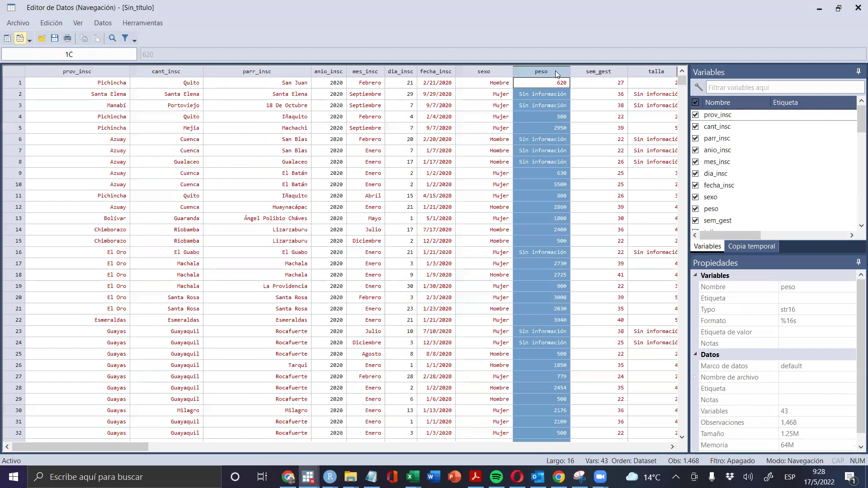
left_click(548, 109)
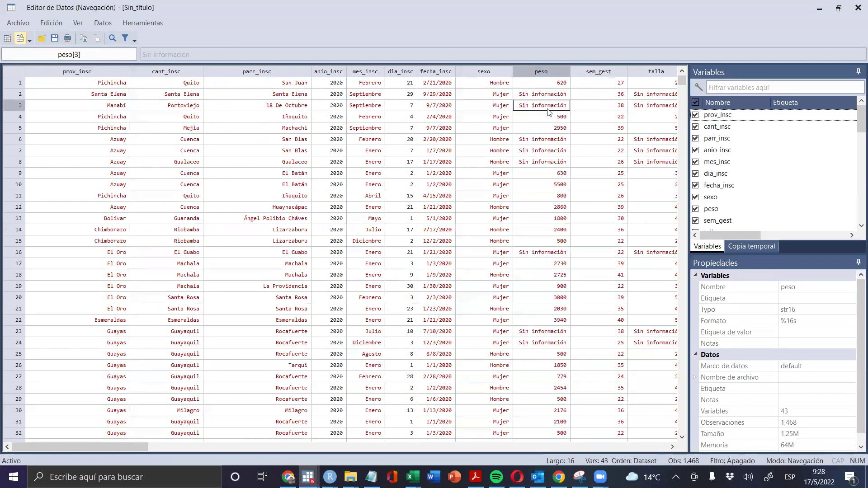
left_click(556, 71)
left_click(557, 139)
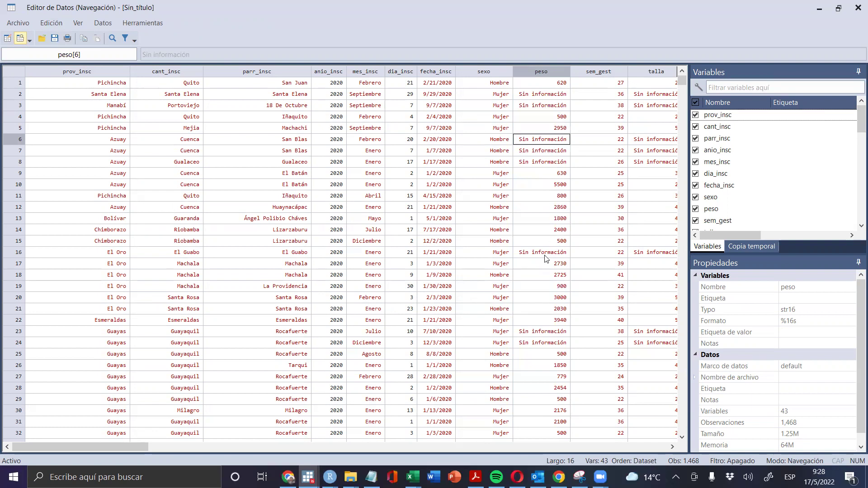
Check the storage type of the peso variable and inspect its Sin información entries down the column
left_click(548, 72)
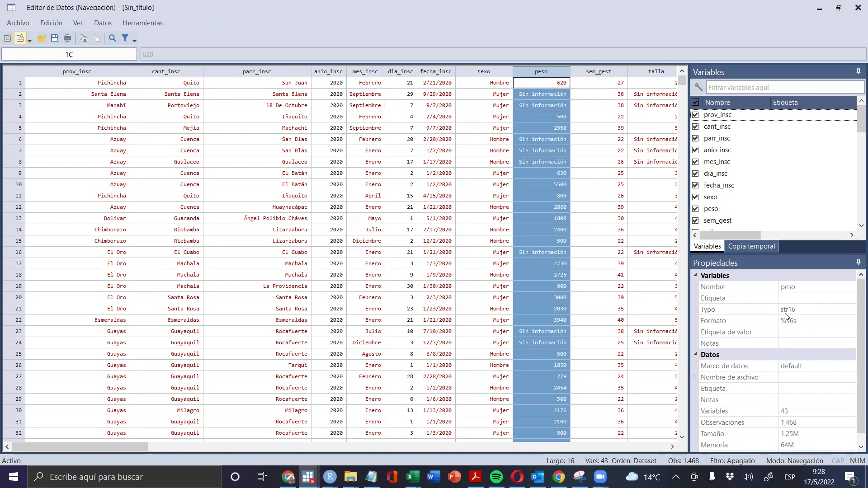
left_click(541, 84)
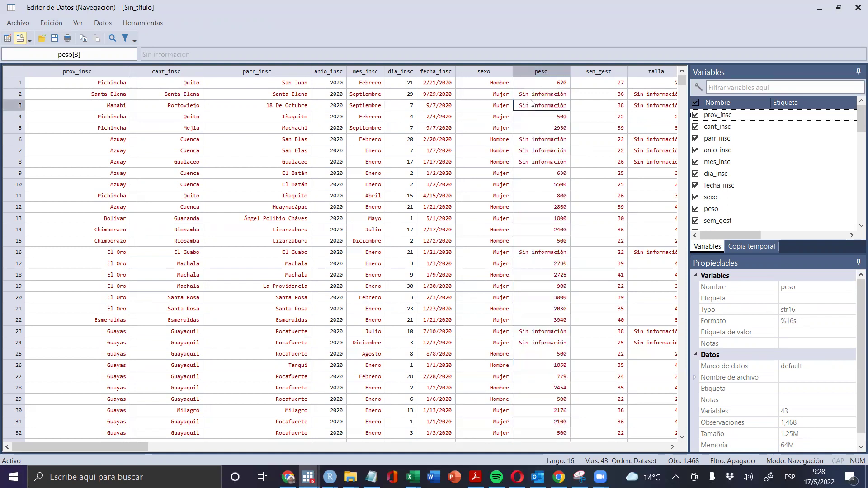
left_click(555, 98)
left_click_drag(548, 106, 549, 95)
left_click_drag(552, 140, 550, 162)
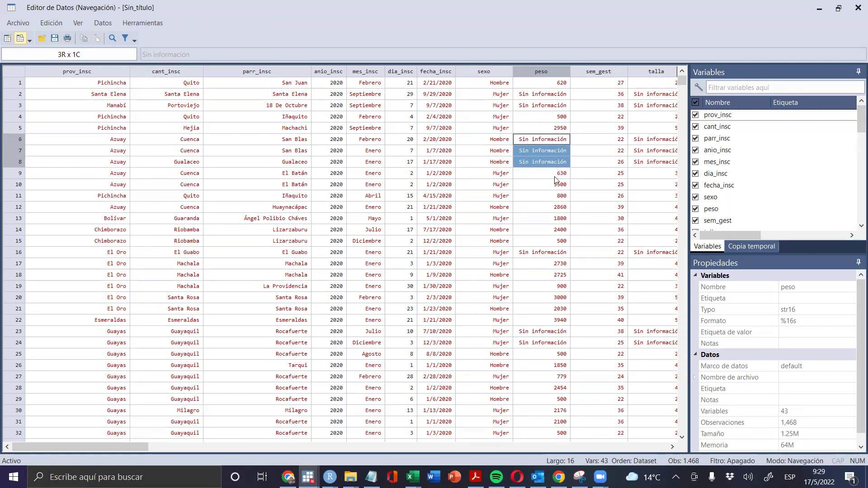
scroll(552, 189, "down", 8)
scroll(552, 189, "up", 8)
left_click(551, 72)
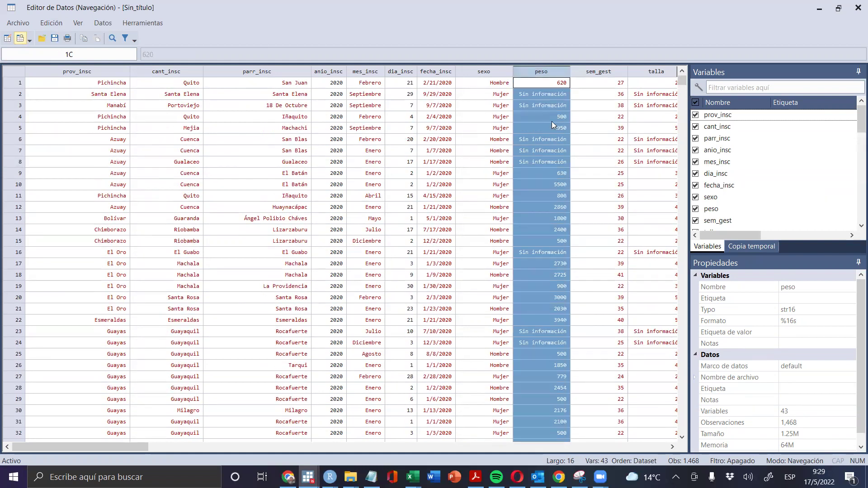
left_click(563, 120)
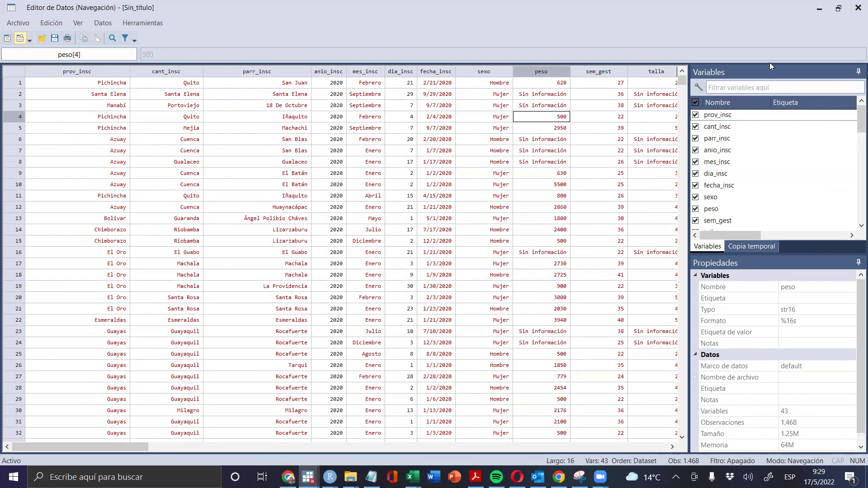
Close the data browser and clear the dataset from memory with the clear command
left_click(859, 7)
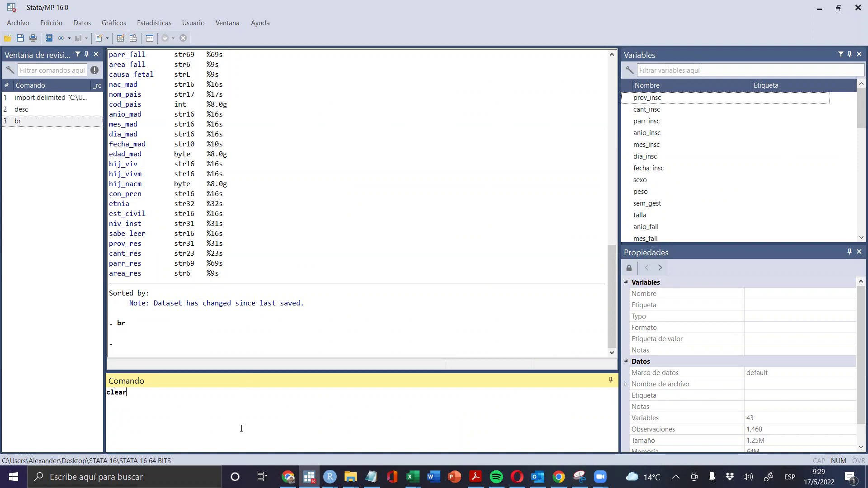
key("Return")
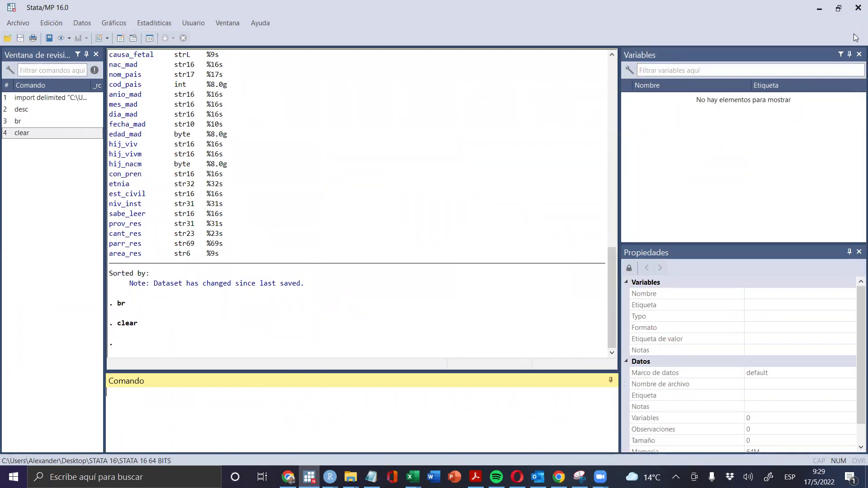
Minimize the Stata, Descargas and web browser windows to reveal the desktop
left_click(822, 7)
left_click(821, 8)
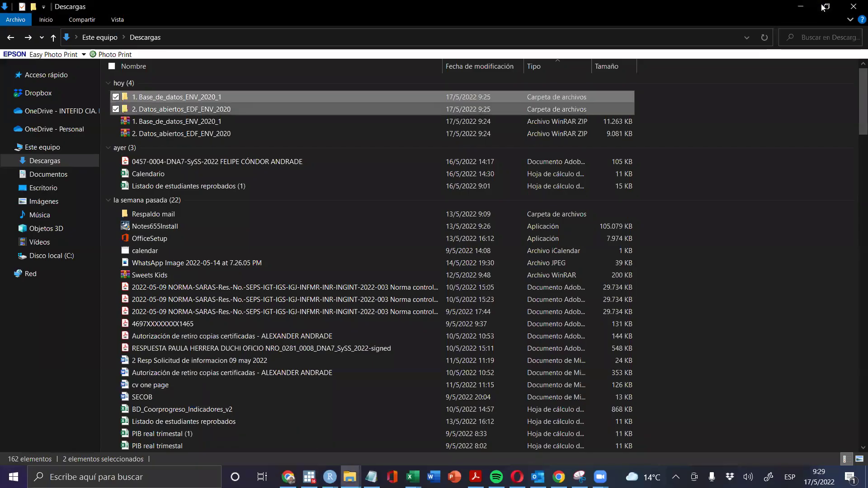
left_click(825, 7)
left_click(867, 478)
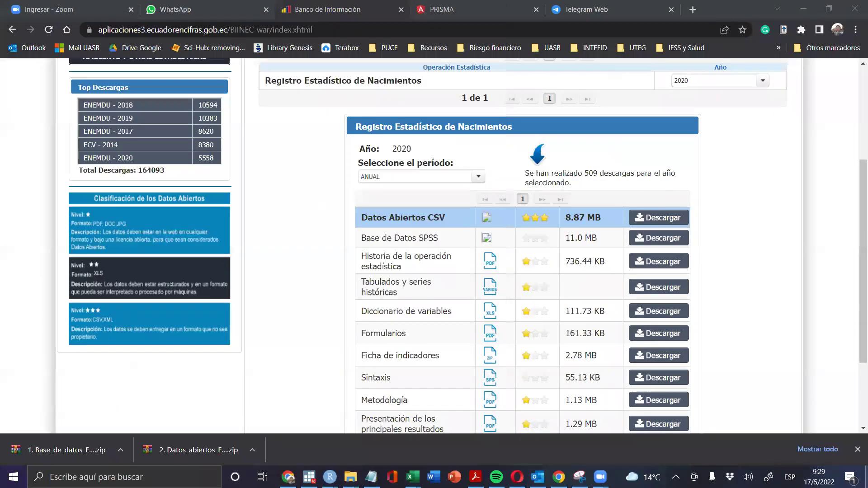
left_click(398, 220)
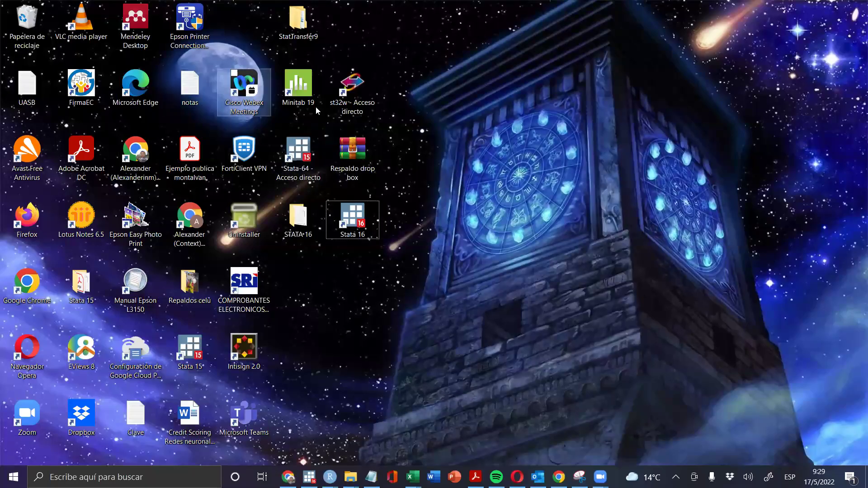
left_click(494, 58)
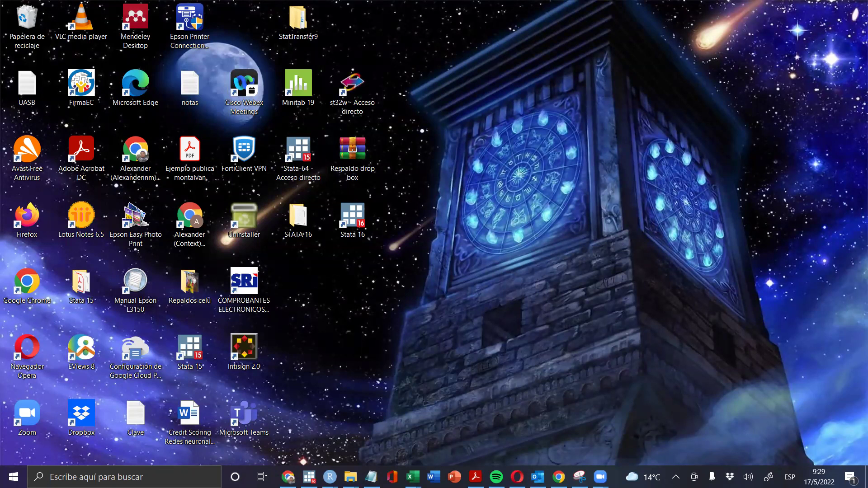
Open the StatTransfer9 folder on the desktop, enter its inner StatTransfer9 folder, and maximize the window
left_click(319, 27)
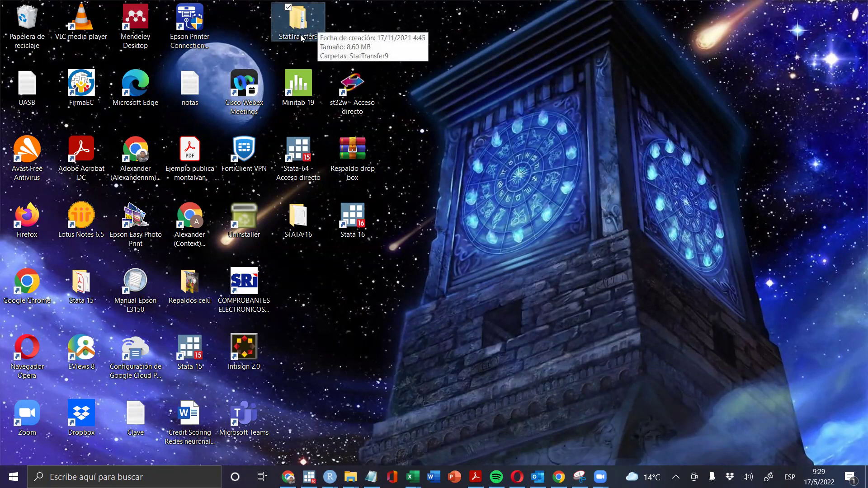
left_click(314, 34)
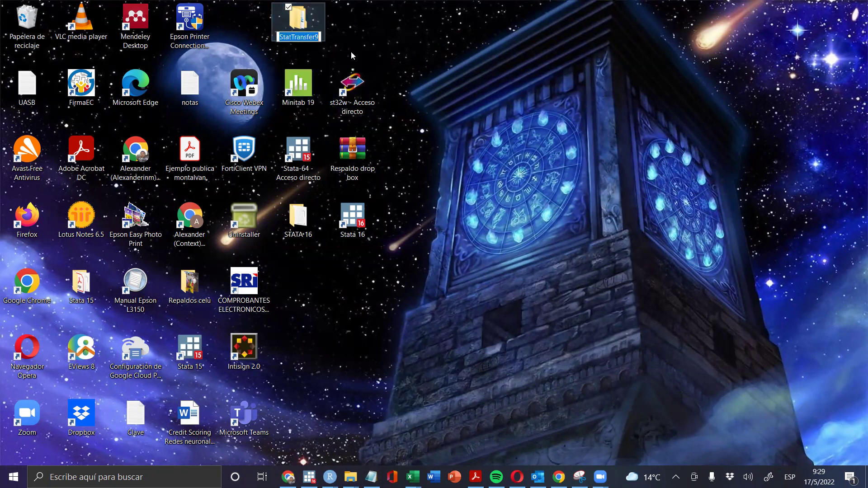
left_click(353, 154)
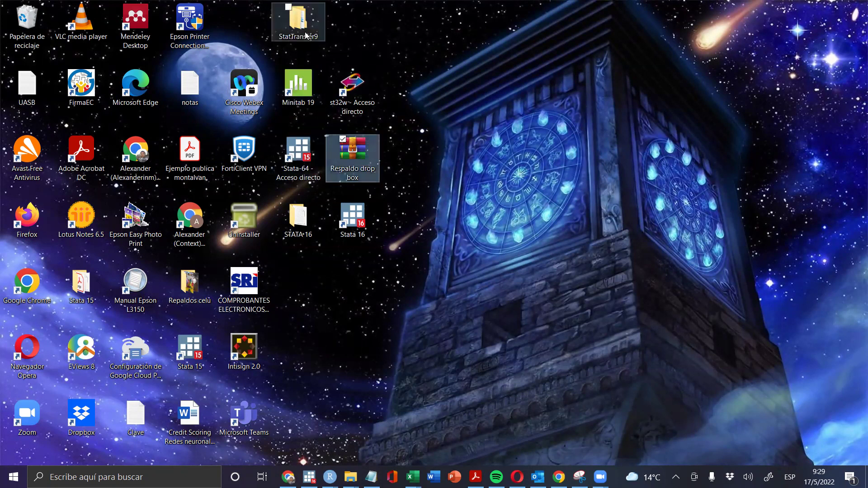
left_click(282, 29)
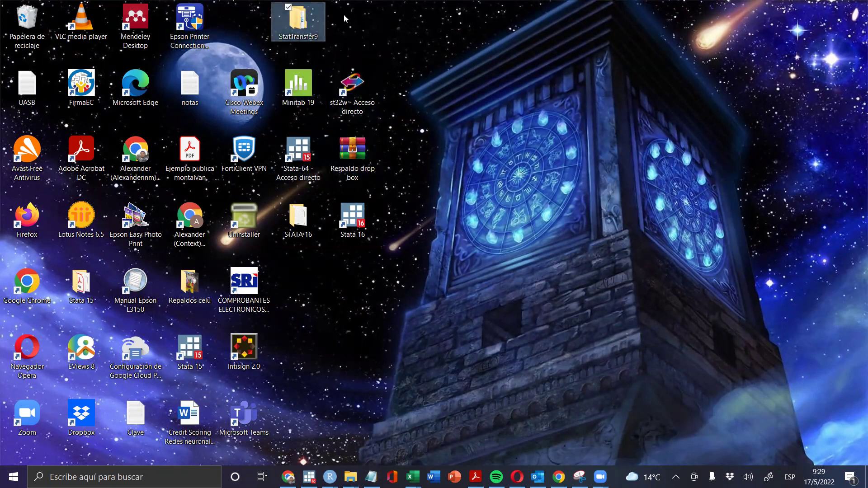
double_click(271, 25)
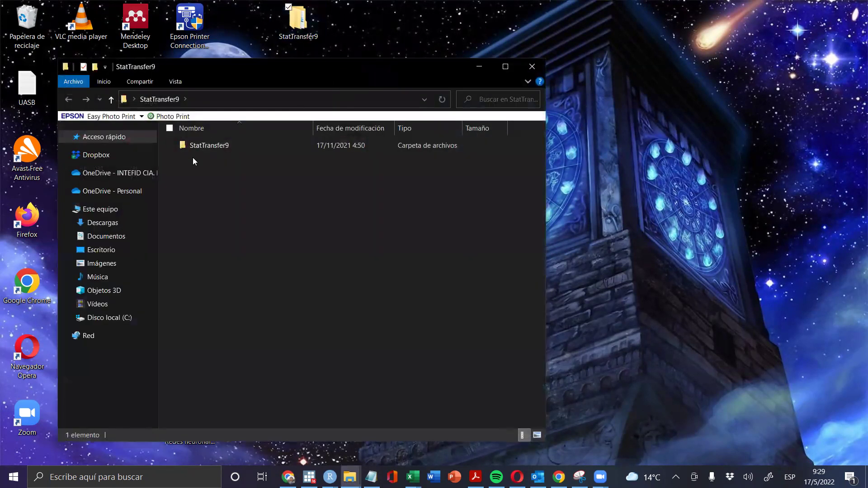
double_click(236, 144)
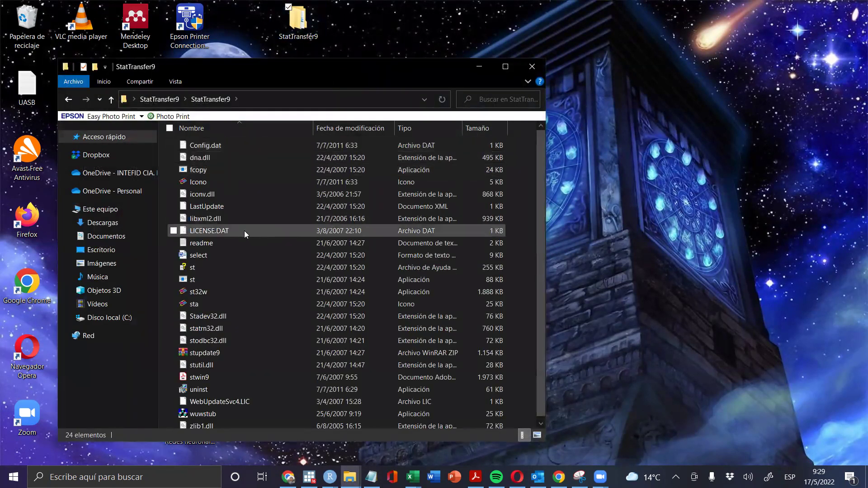
scroll(245, 230, "down", 1)
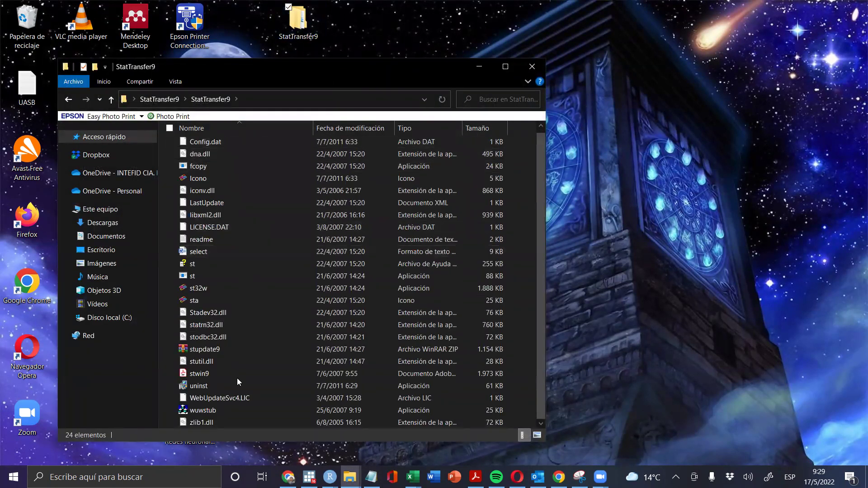
double_click(356, 66)
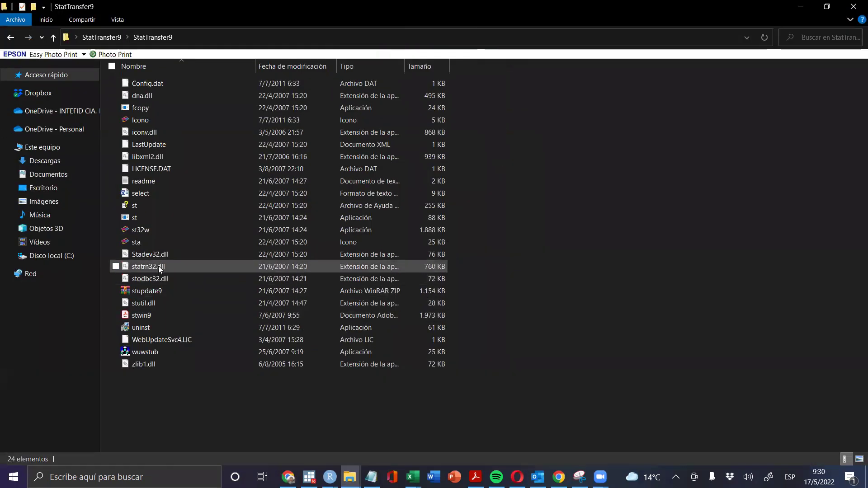
Launch Stat/Transfer from the st32w application, dismiss its startup message, and minimize the folder window
mouse_move(159, 269)
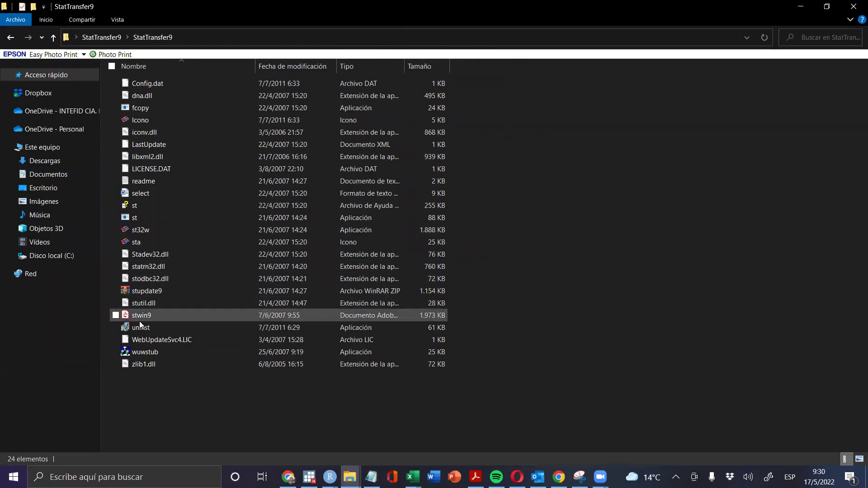
left_click(142, 235)
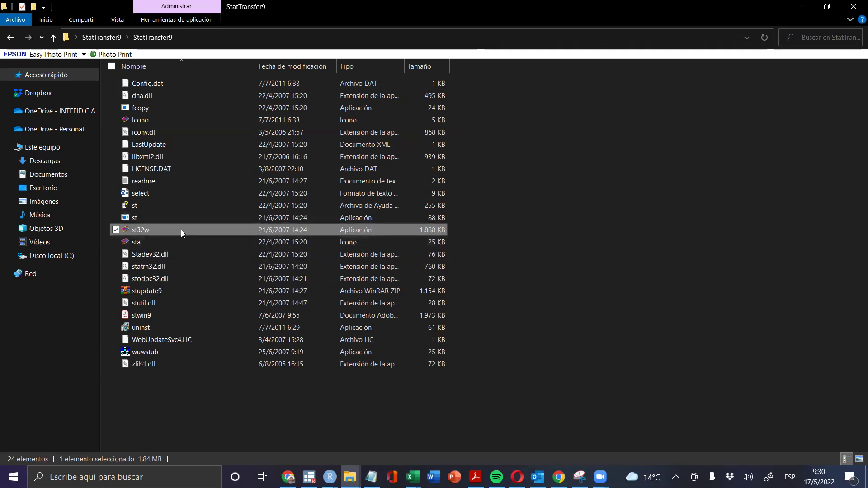
double_click(159, 233)
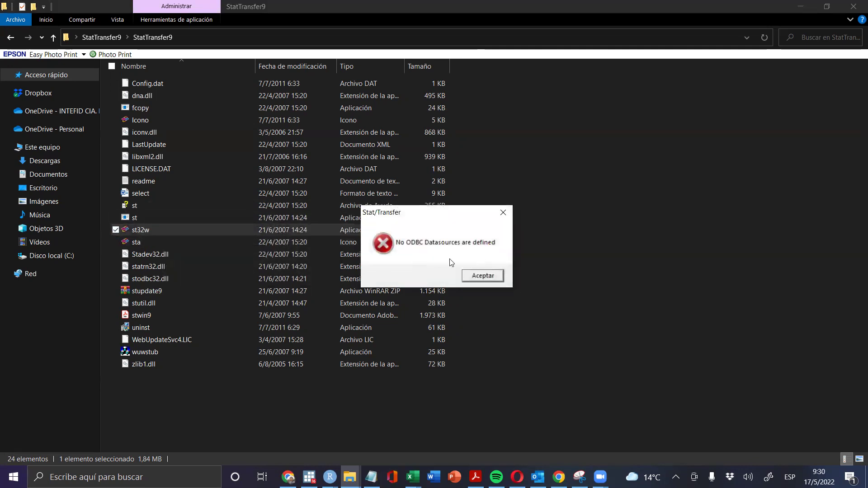
left_click(483, 276)
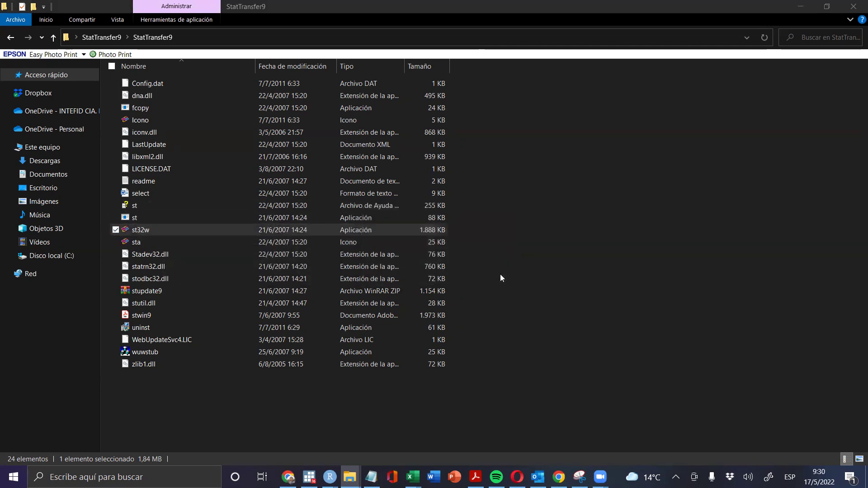
left_click(812, 4)
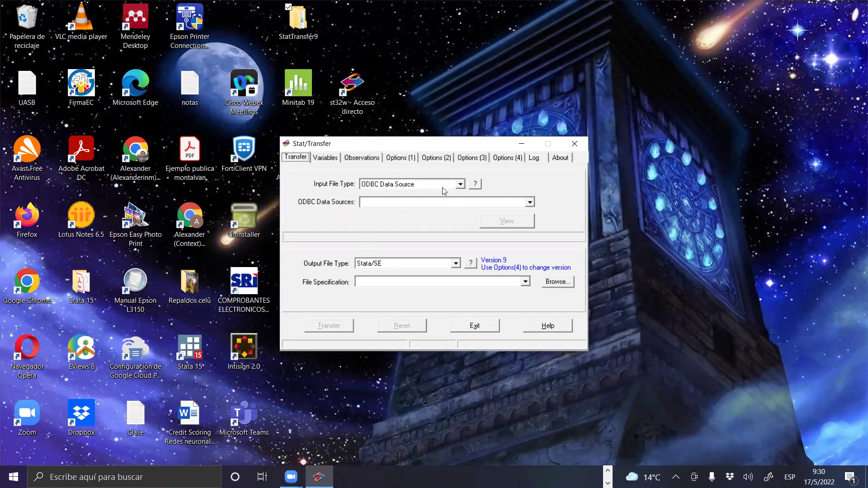
Set the input file type to SPSS Data File
left_click(460, 184)
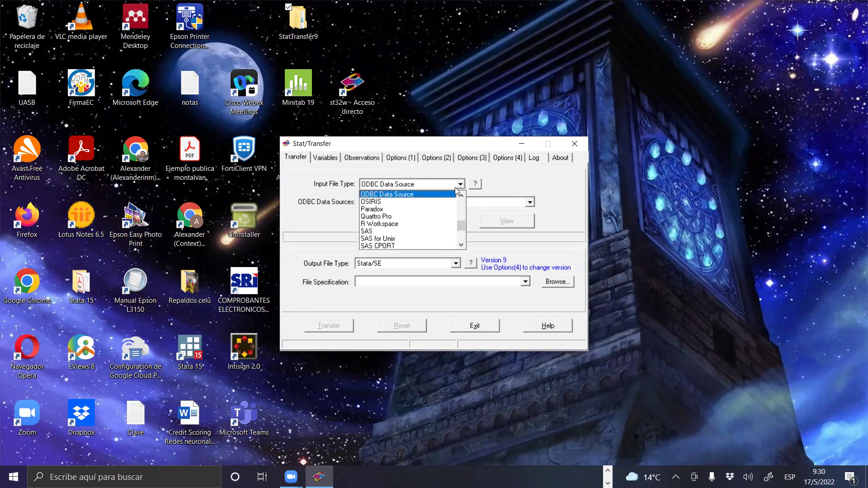
scroll(405, 233, "down", 3)
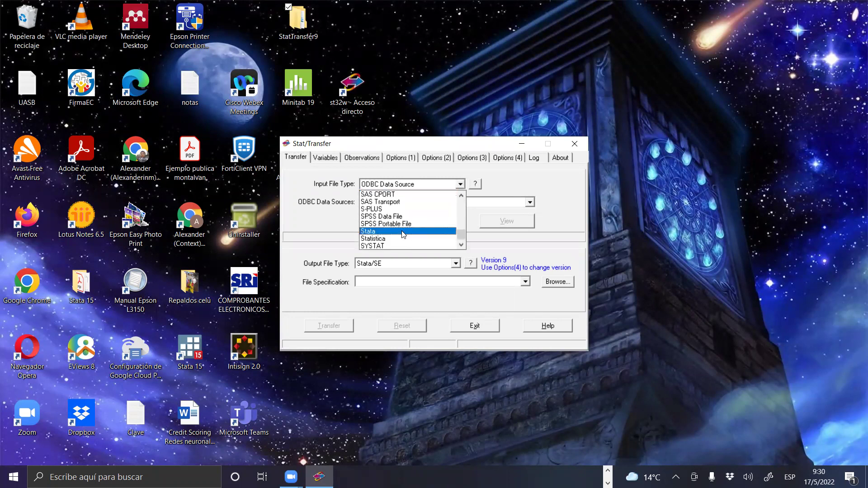
left_click(369, 217)
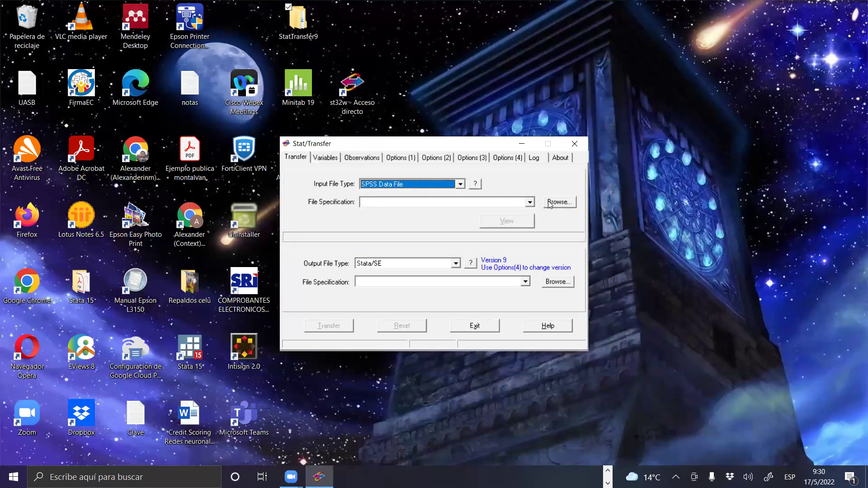
Load ENV_2020.sav as the input file from the inner 1. Base_de_datos_ENV_2020_1 folder in Descargas
left_click(562, 204)
left_click(562, 205)
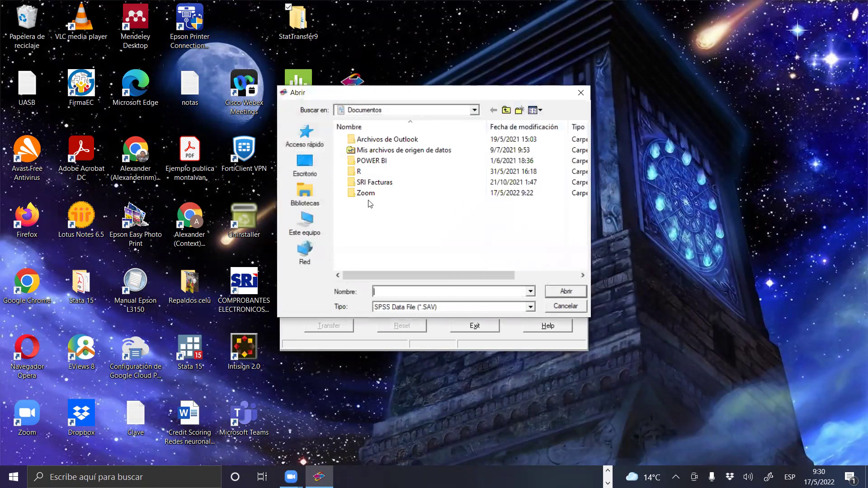
left_click(475, 111)
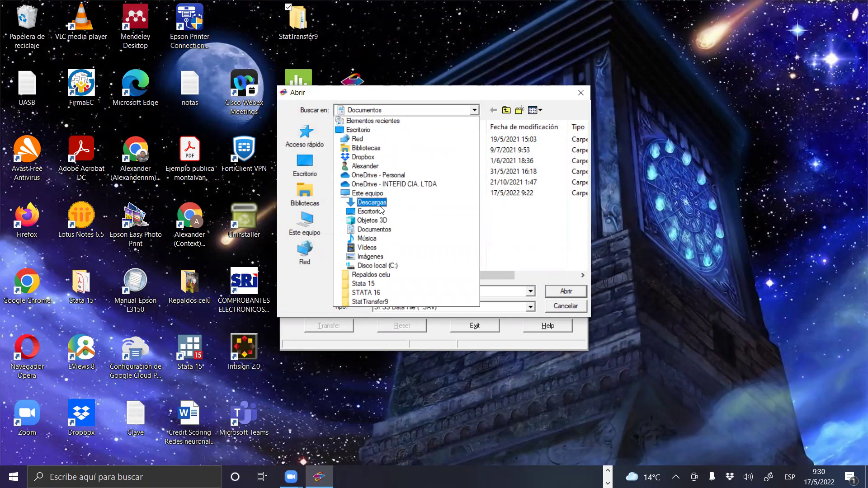
left_click(380, 204)
double_click(382, 163)
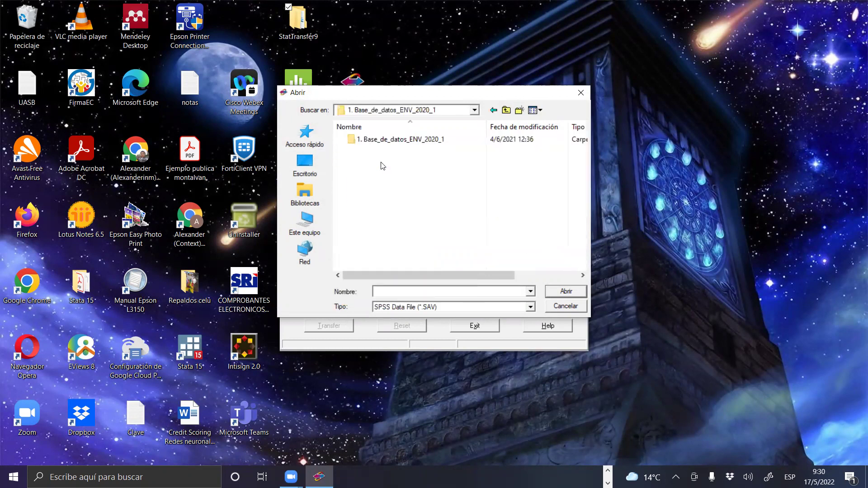
left_click(361, 143)
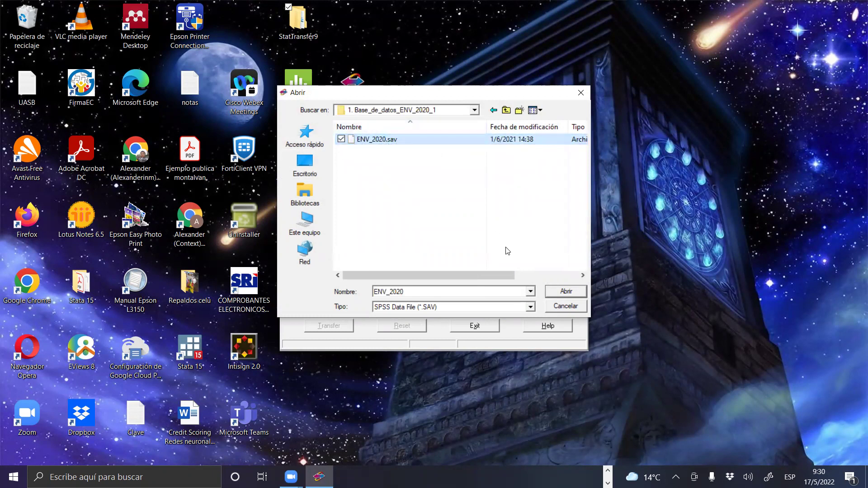
left_click(566, 291)
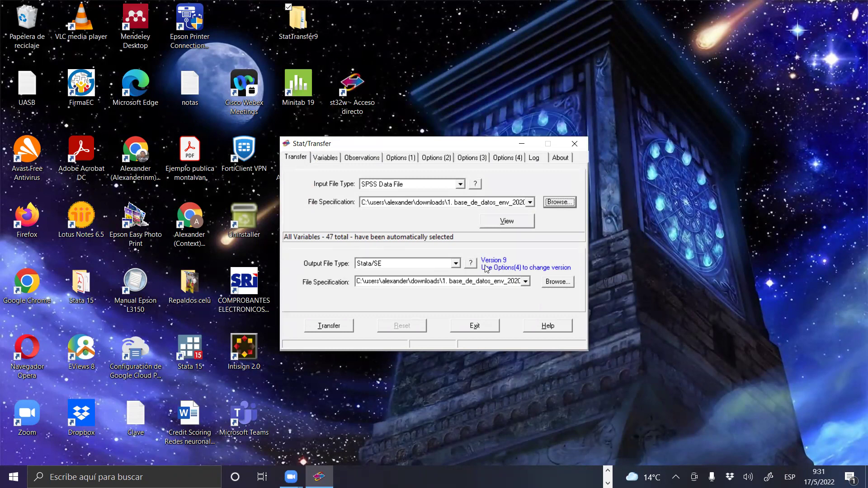
Choose Stata/SE as the output file type, keep the suggested output location, and run the transfer
left_click(456, 263)
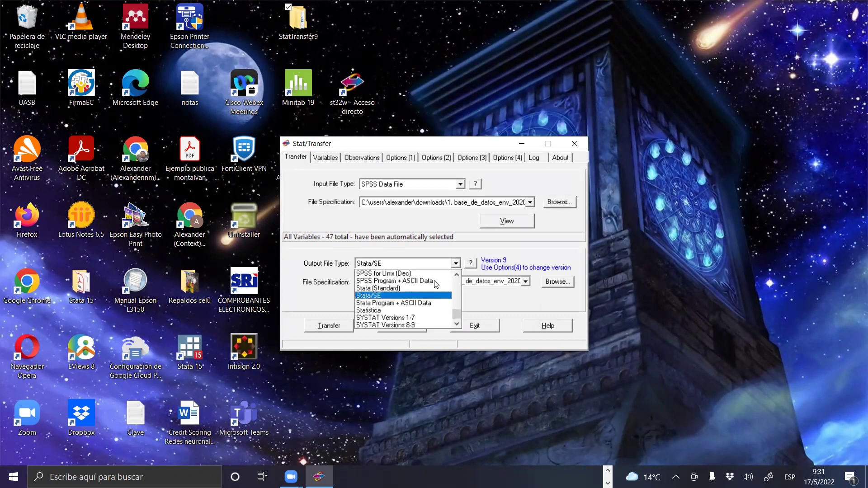
left_click(381, 296)
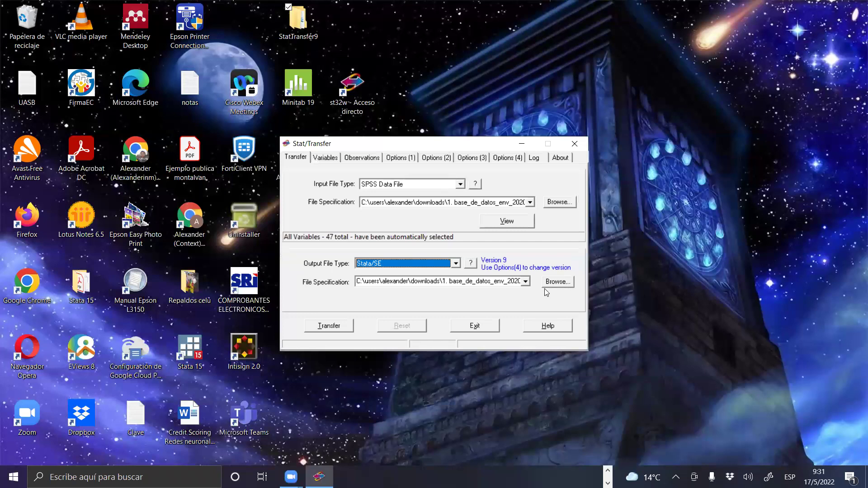
left_click(563, 285)
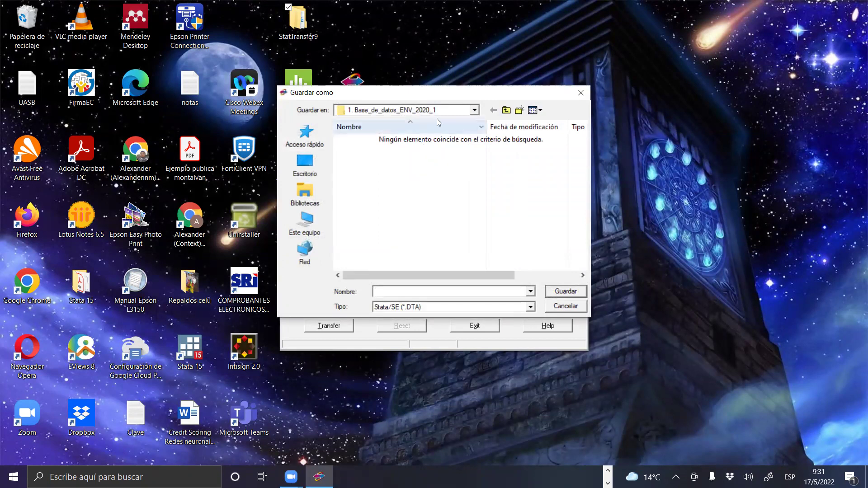
left_click(565, 307)
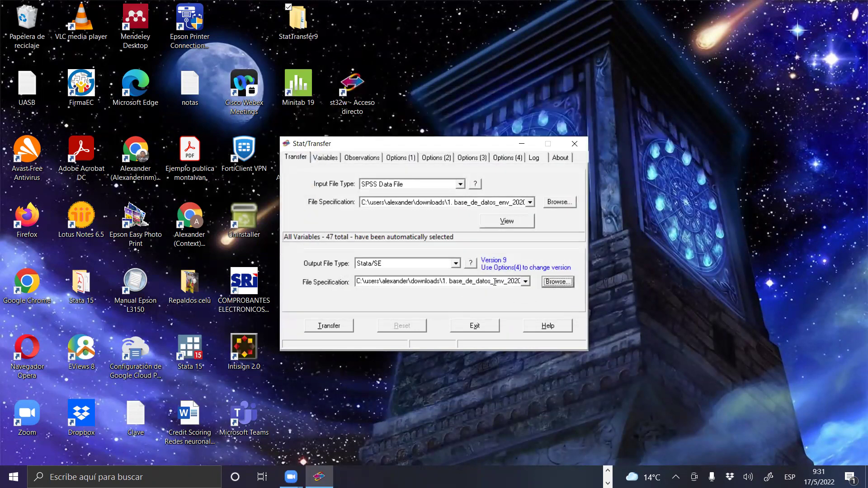
left_click(338, 326)
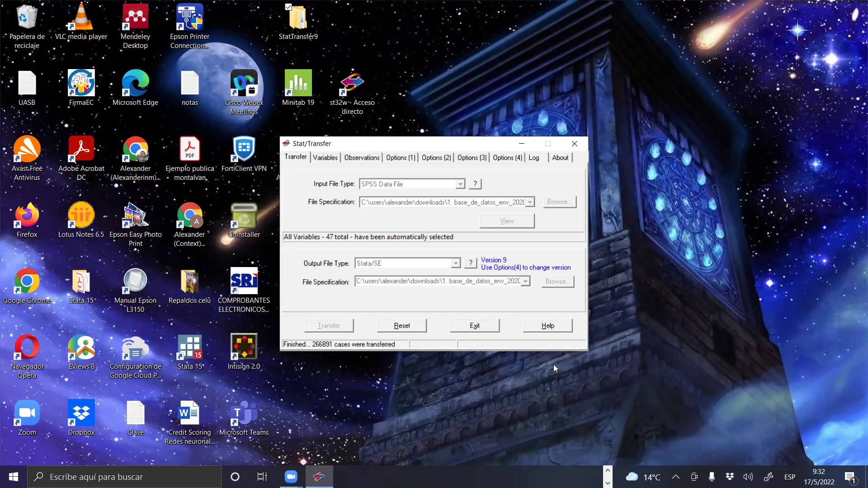
Reset the completed transfer and exit Stat/Transfer
left_click_drag(476, 327, 426, 334)
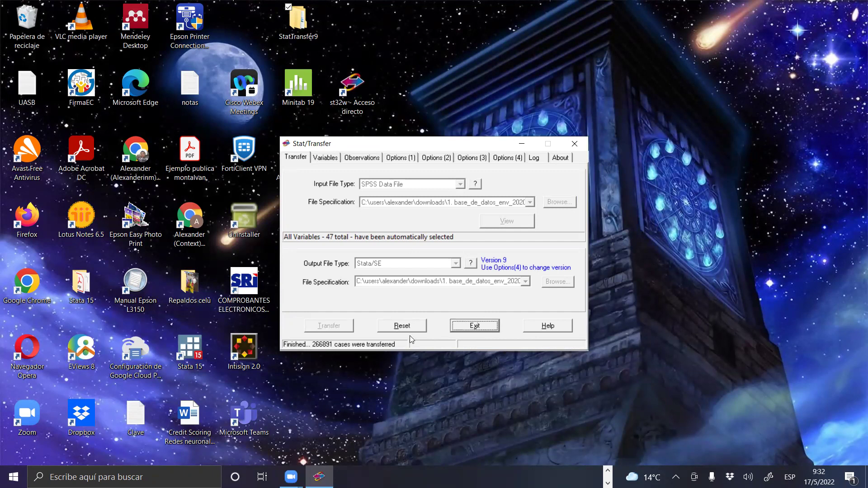
left_click(412, 329)
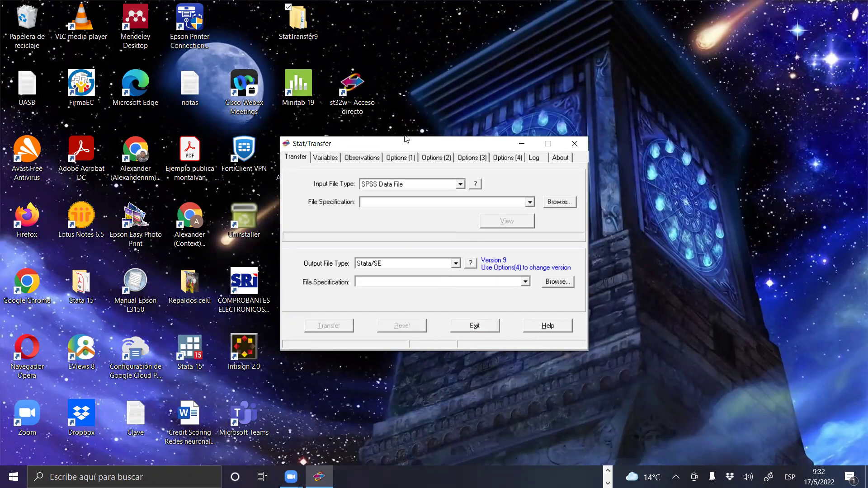
left_click(485, 326)
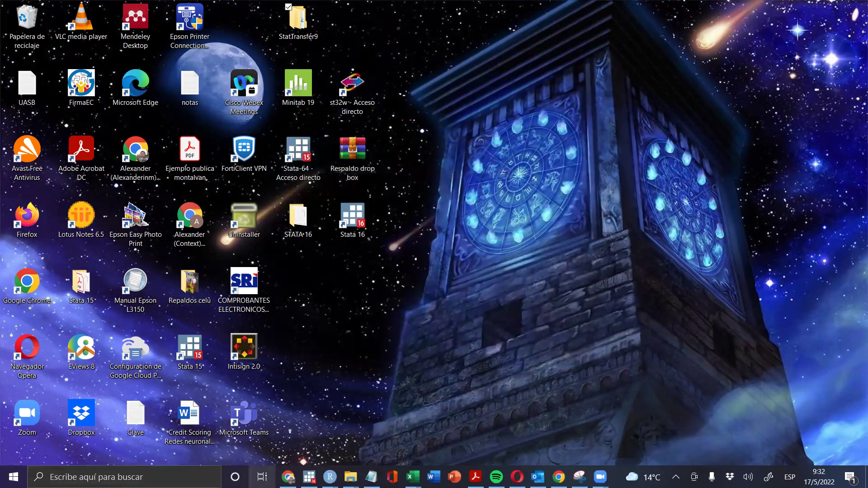
Bring up the Descargas window, maximize it, and open the inner 1. Base_de_datos_ENV_2020_1 folder
mouse_move(350, 477)
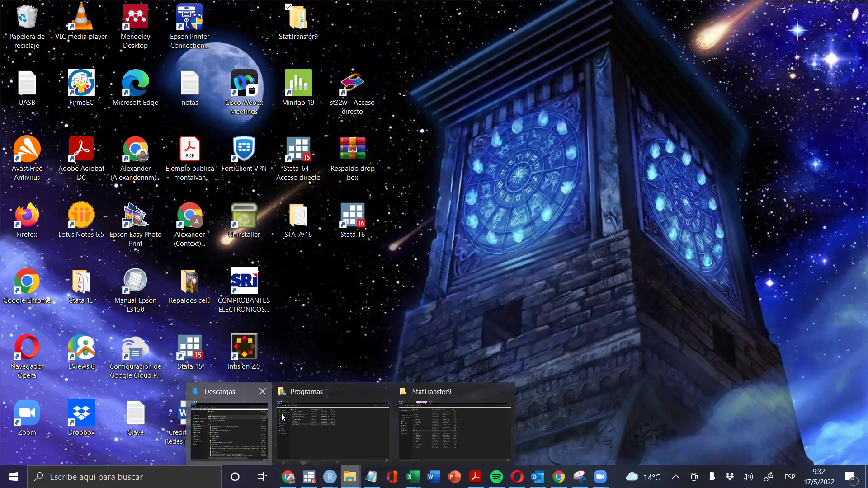
left_click(253, 425)
left_click(463, 24)
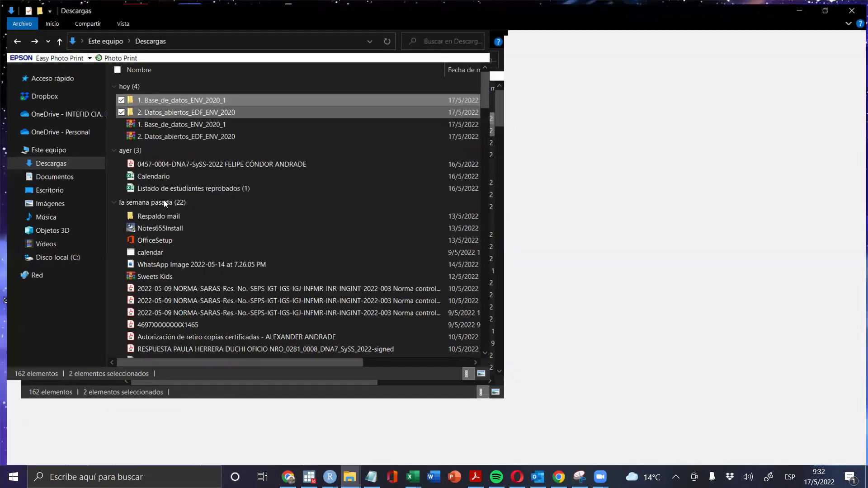
double_click(182, 97)
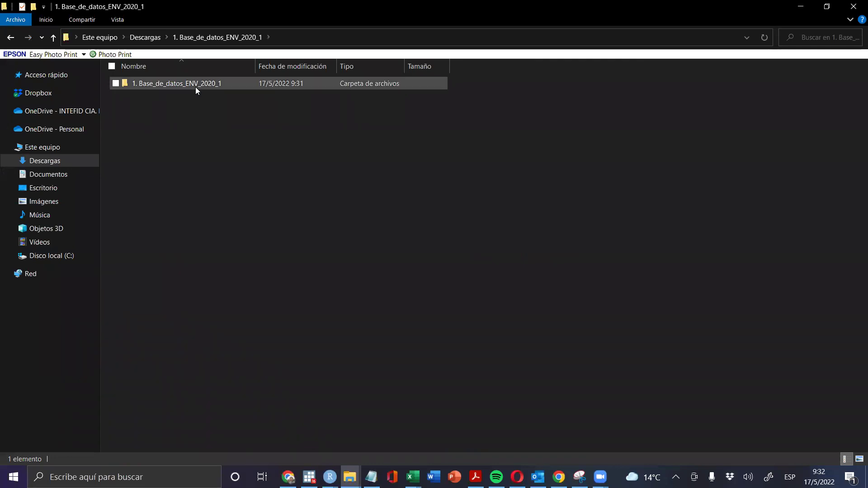
double_click(195, 87)
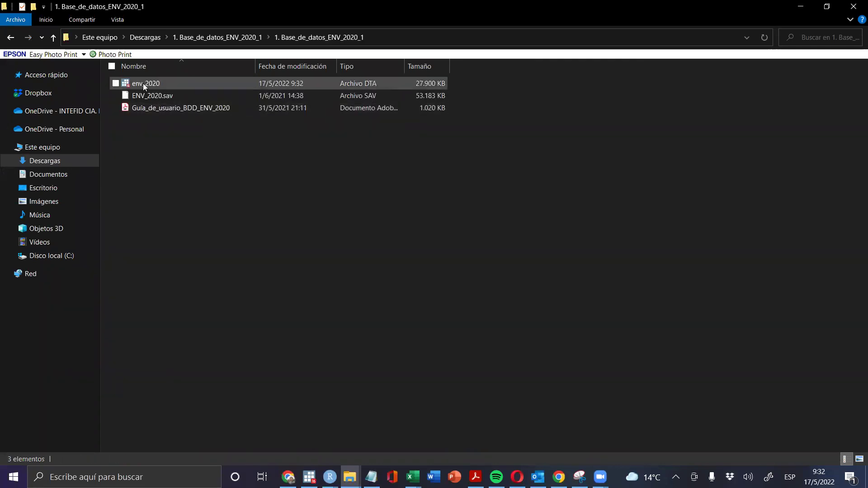
Open the converted env_2020 DTA file in Stata and maximize the Stata window
left_click(159, 96)
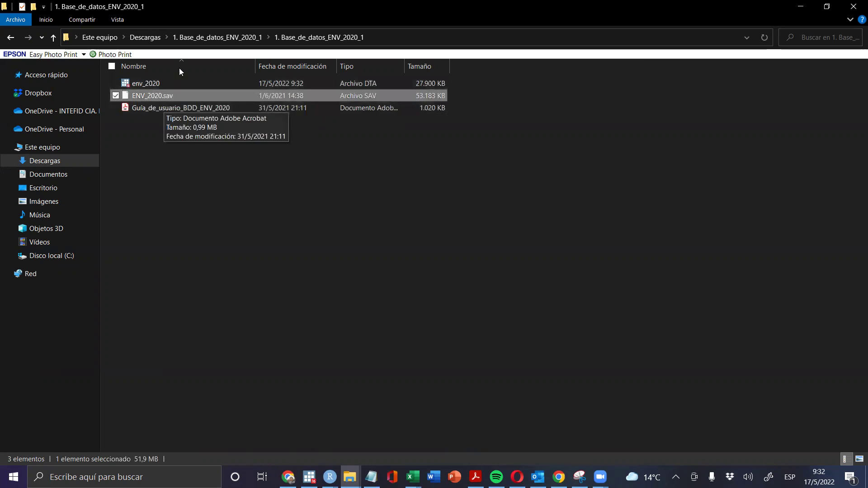
left_click(154, 85)
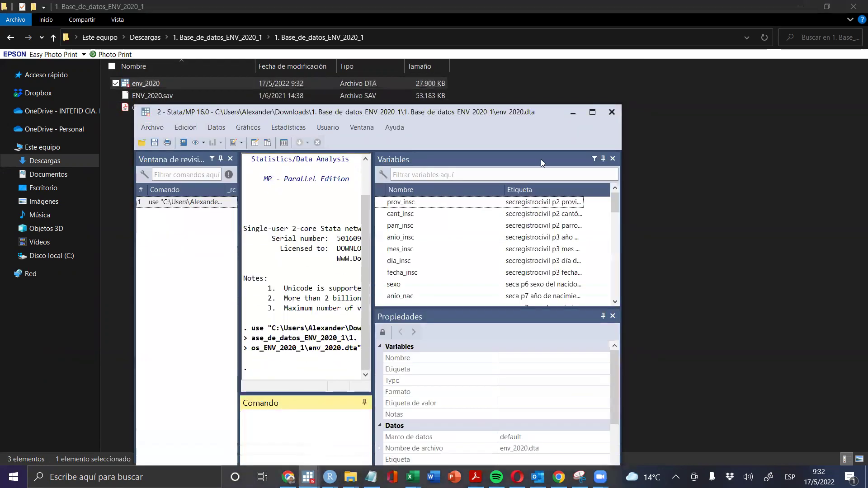
left_click(591, 112)
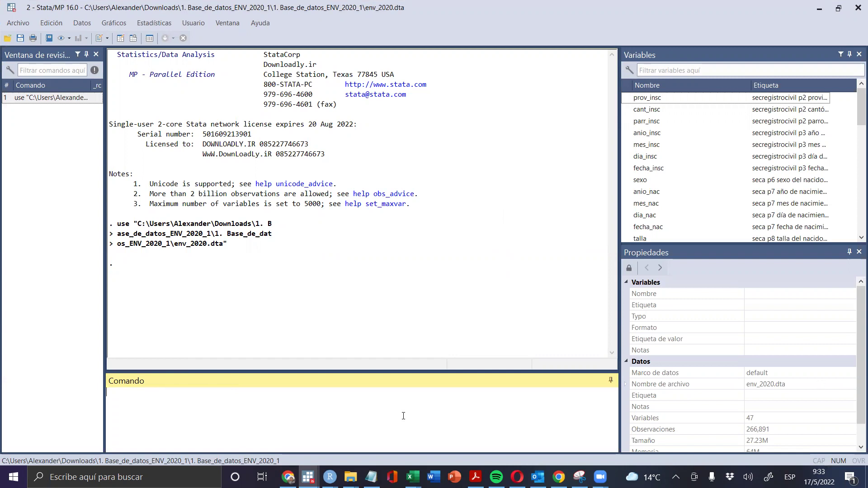
Run desc to list the dataset's variables and review the output from its beginning
key("Return")
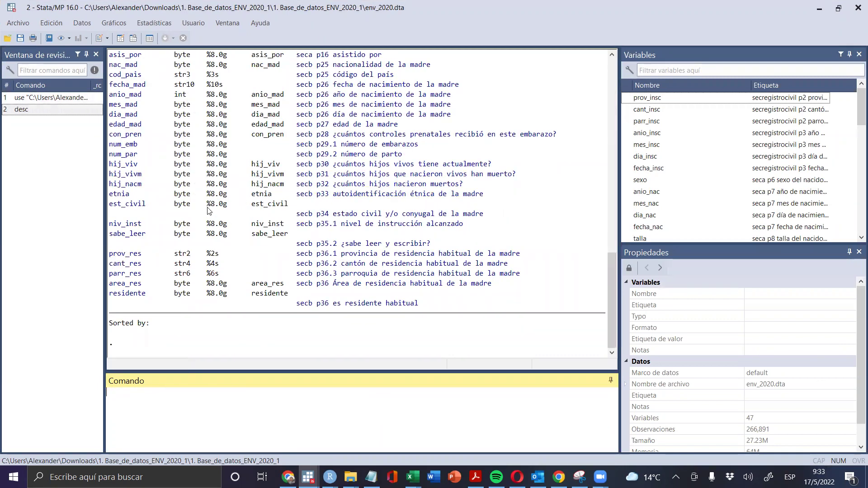
scroll(210, 208, "up", 6)
scroll(215, 207, "up", 6)
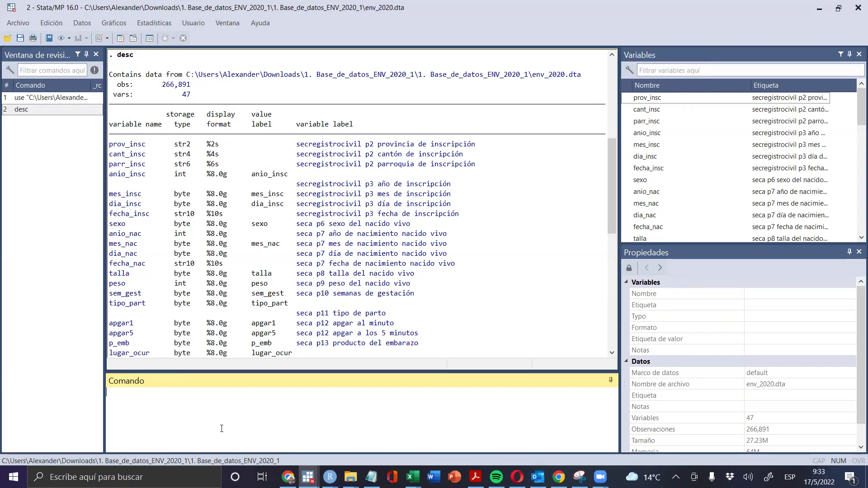
Open the data browser with the br command, widen the talla column, and dismiss the column-size notice
type("r")
key("Return")
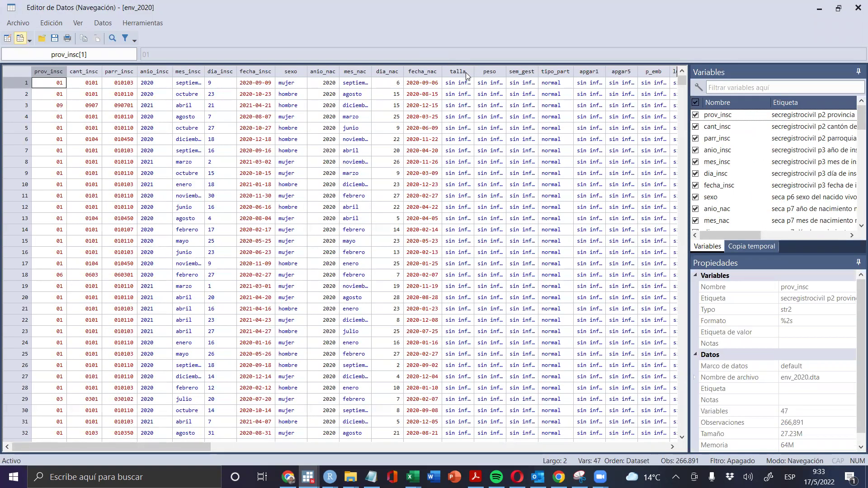
left_click_drag(472, 72, 528, 74)
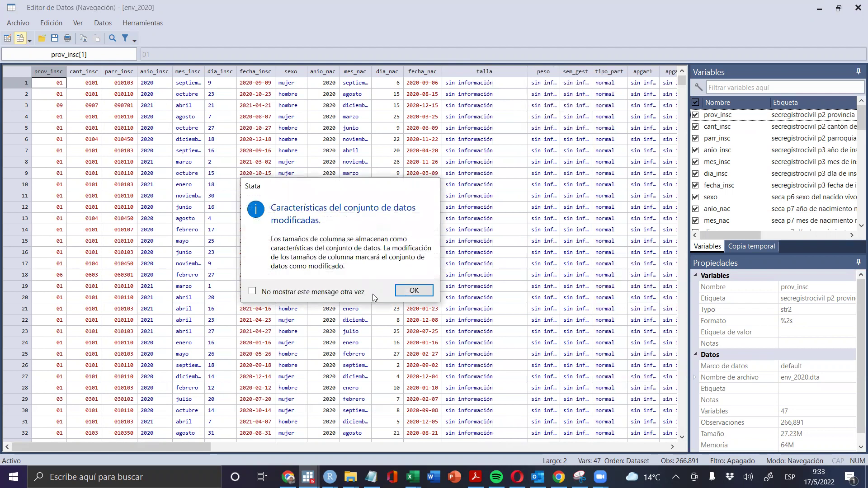
left_click(469, 295)
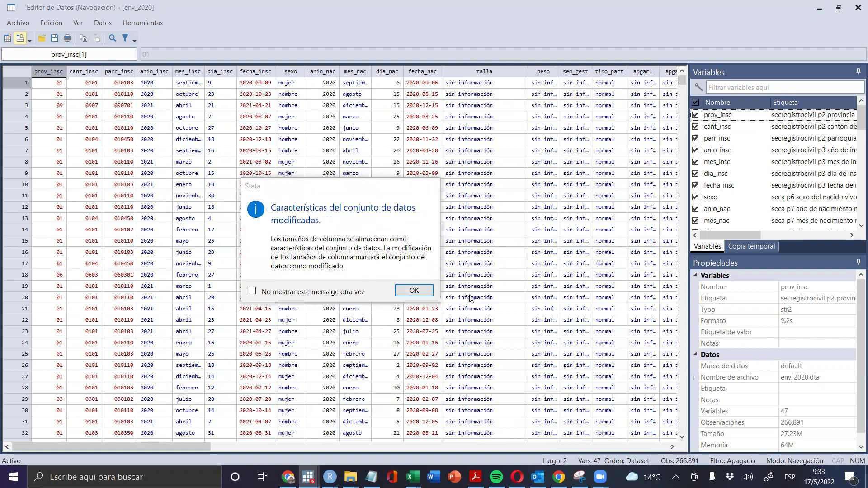
left_click(414, 291)
Inspect the birth month, birth day and talla values across the records, and close the data browser
left_click(364, 195)
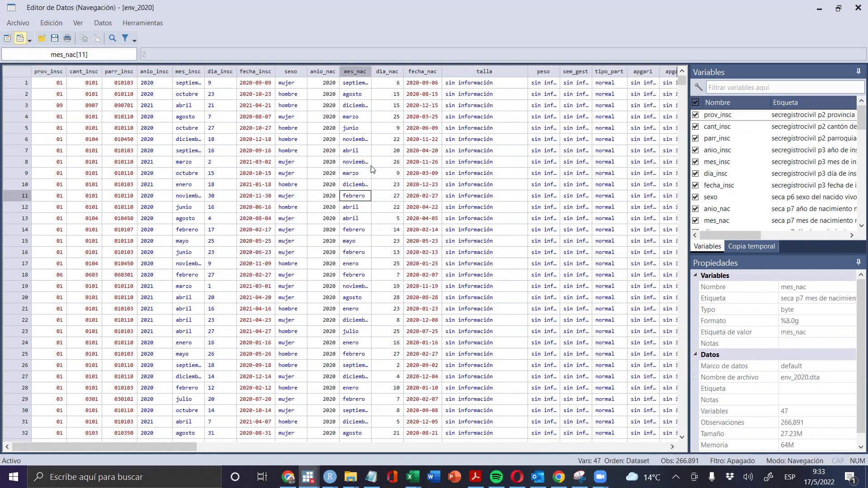
left_click(314, 105)
left_click(401, 94)
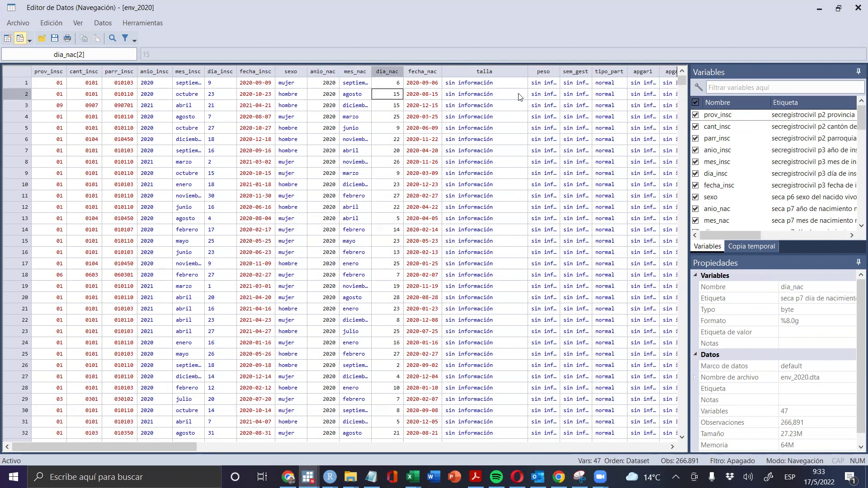
left_click(494, 95)
scroll(502, 109, "down", 6)
scroll(493, 105, "down", 6)
left_click(455, 184)
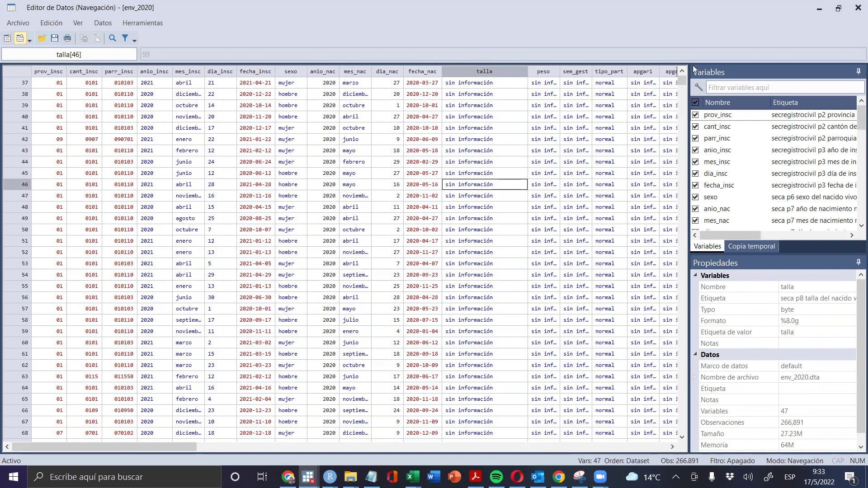
left_click_drag(679, 78, 683, 57)
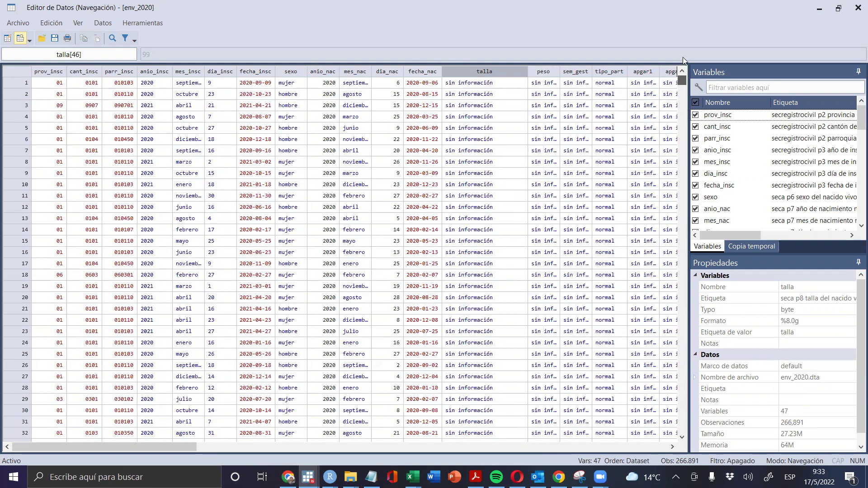
left_click(856, 5)
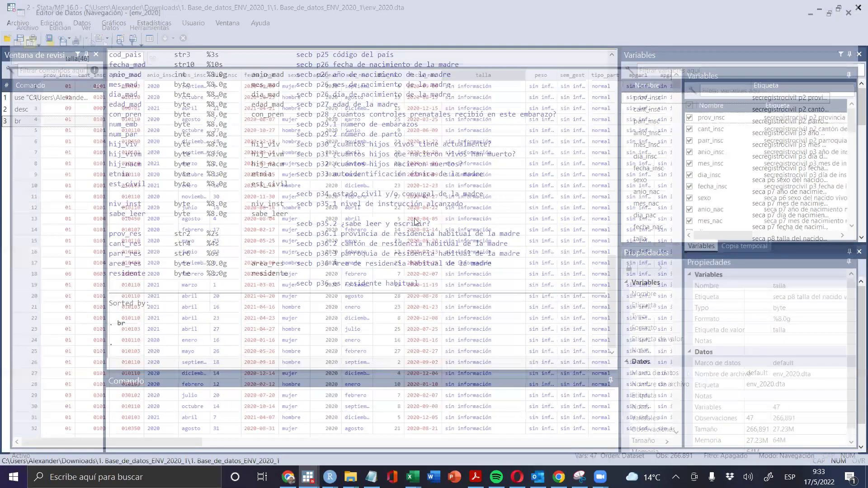
Examine the observation and variable counts at the head of the desc output
scroll(317, 217, "up", 10)
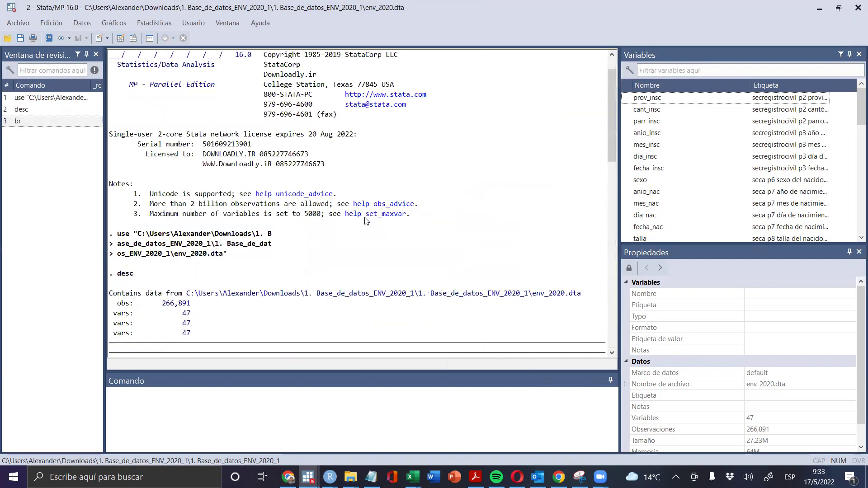
scroll(162, 219, "down", 6)
left_click_drag(160, 126, 115, 131)
left_click(189, 133)
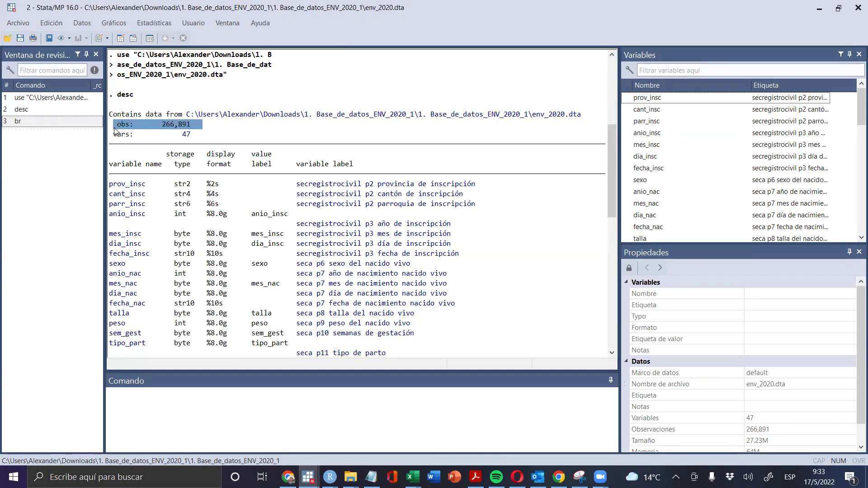
Switch to the Stata session used for the fetal death data and rerun the import of EDF_2020.csv with UTF-8 encoding
left_click(291, 205)
mouse_move(308, 477)
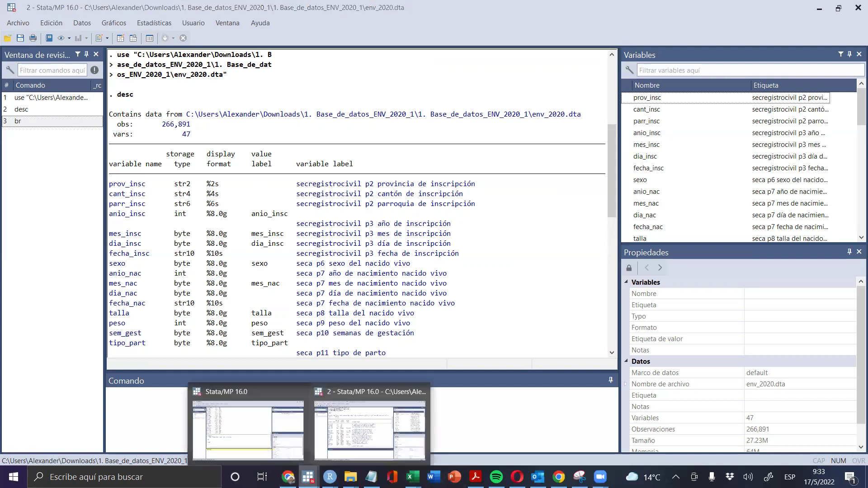
left_click(242, 430)
left_click(68, 103)
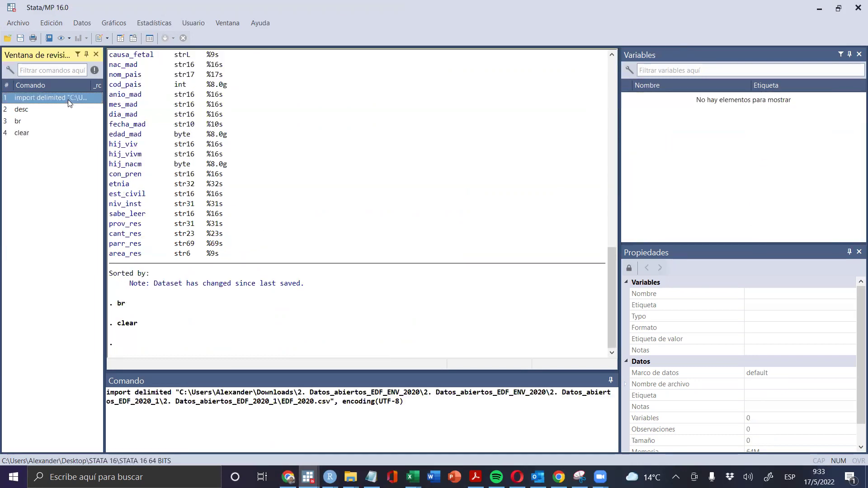
double_click(69, 103)
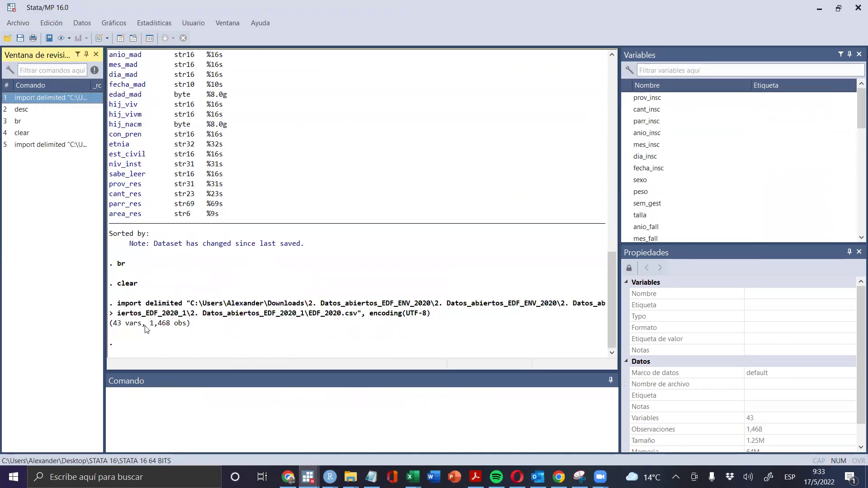
Examine the observation and variable counts at the head of the fetal death data's desc output
left_click(178, 380)
scroll(208, 217, "up", 5)
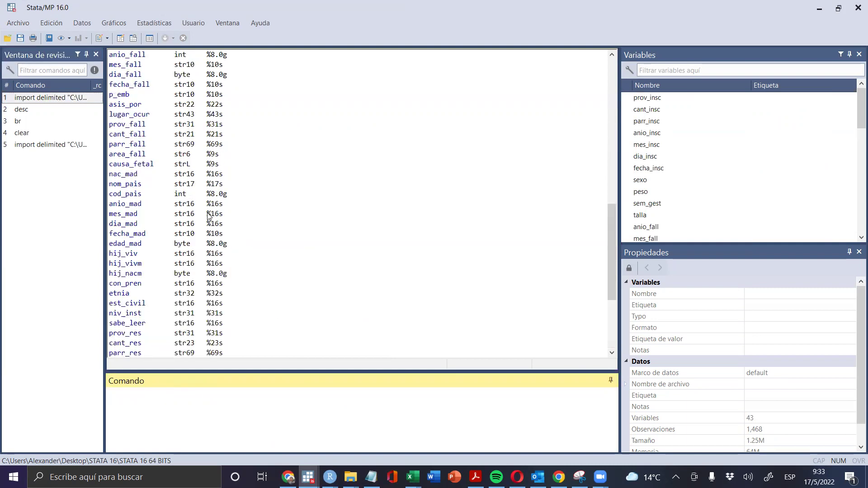
scroll(209, 217, "up", 6)
scroll(208, 217, "up", 2)
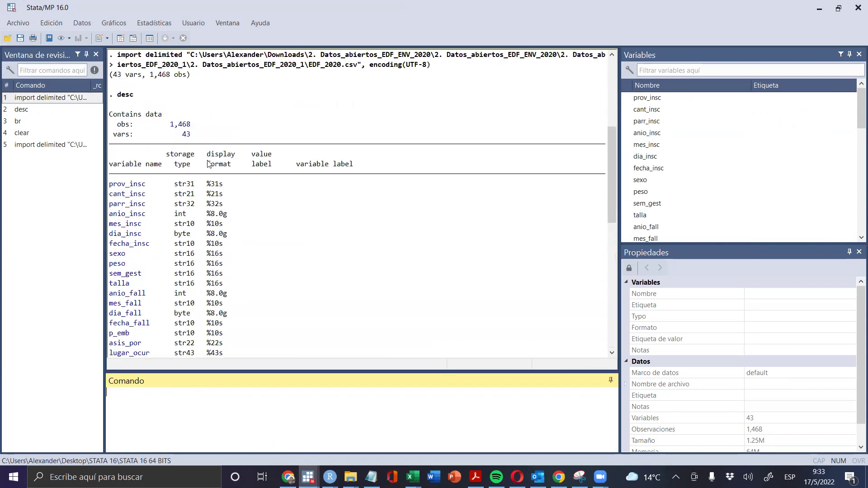
left_click_drag(171, 124, 202, 131)
key("alt+Tab")
key("alt+Tab")
left_click(243, 207)
scroll(249, 205, "up", 2)
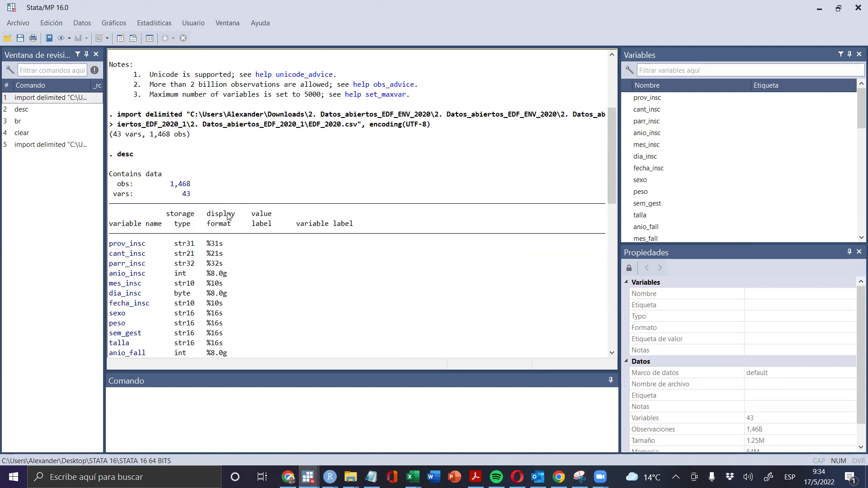
Review the birth dataset's variable labels in the desc output, especially the questions on living and deceased children
key("alt+Tab")
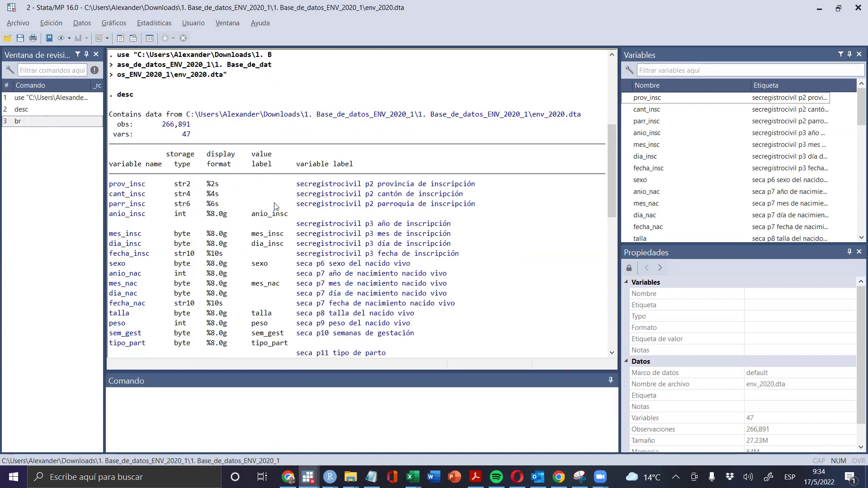
scroll(285, 201, "down", 7)
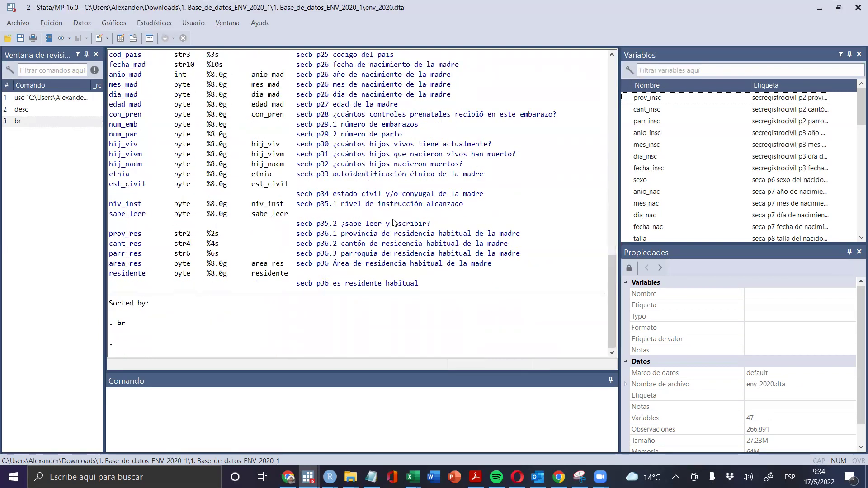
scroll(330, 198, "up", 2)
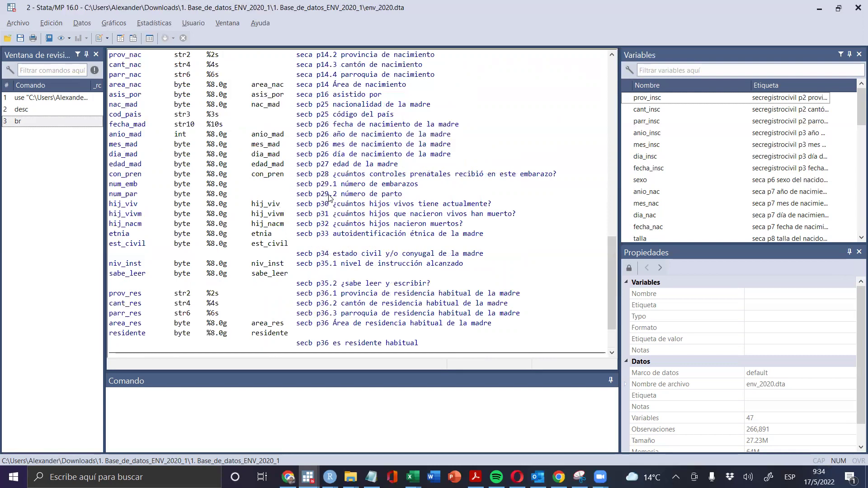
left_click_drag(347, 209, 460, 208)
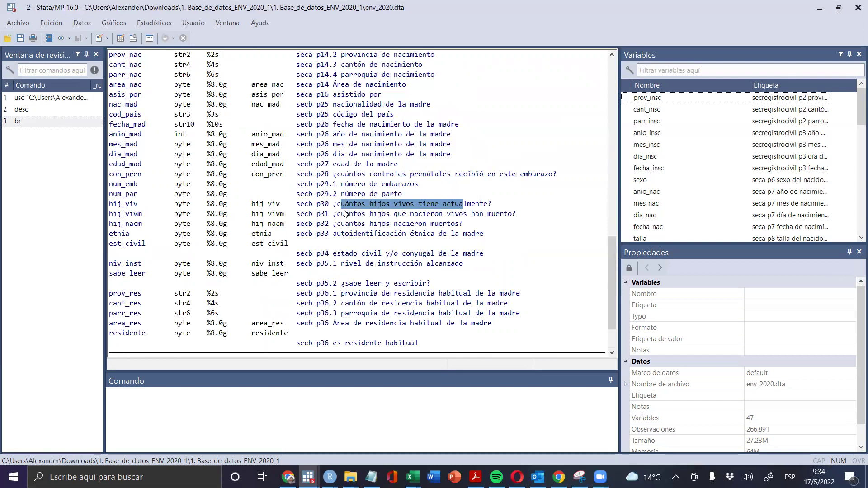
left_click_drag(342, 213, 491, 228)
left_click(408, 251)
Check the fetal death data's desc output for value labels and variable labels
key("alt+Tab")
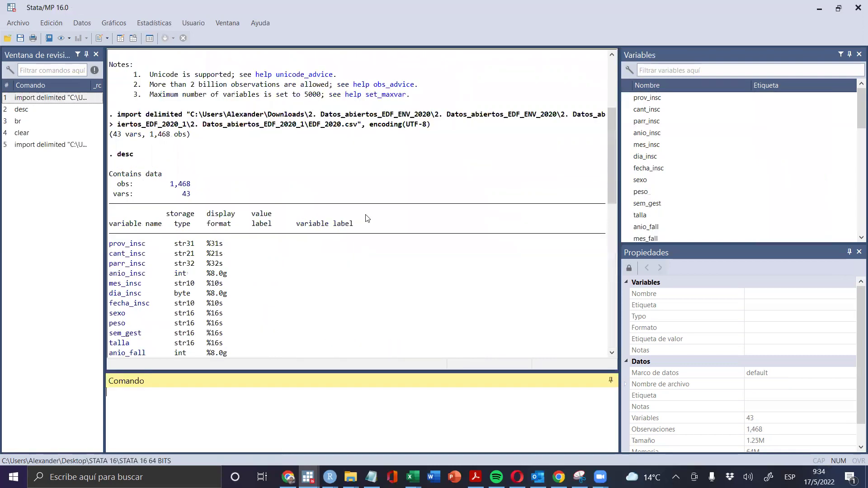
scroll(368, 219, "down", 6)
scroll(367, 219, "down", 8)
scroll(365, 217, "up", 11)
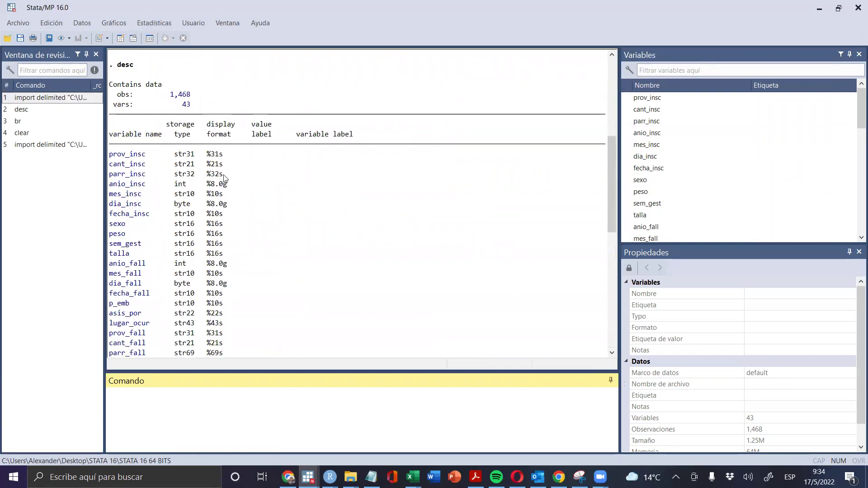
left_click_drag(256, 159, 335, 168)
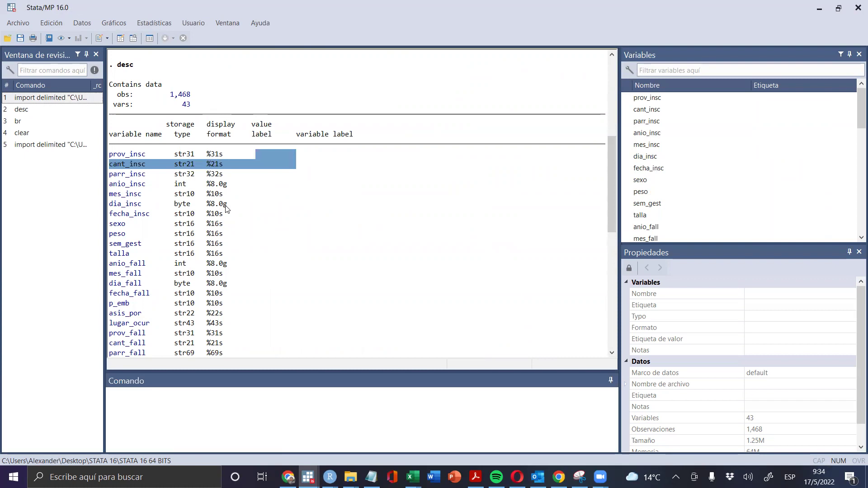
scroll(228, 208, "down", 2)
scroll(172, 176, "up", 6)
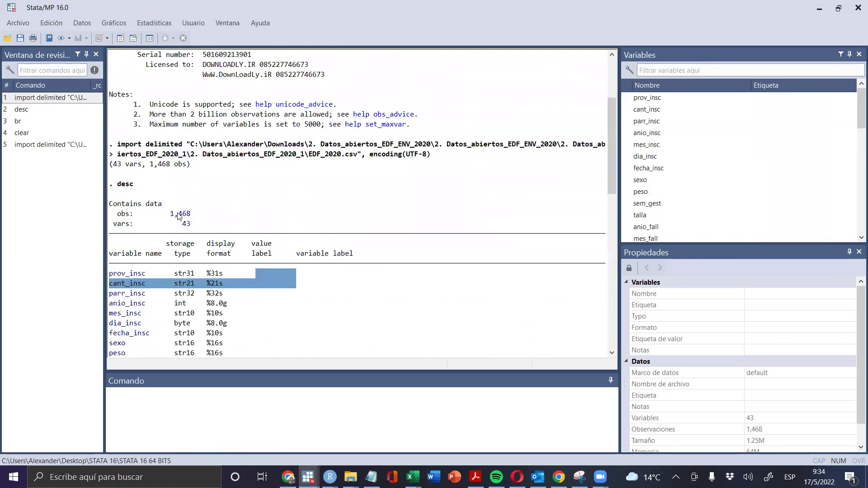
Compare the observation counts of the fetal death and birth datasets in their desc outputs
left_click_drag(170, 213, 194, 215)
left_click(193, 214)
key("alt+Tab")
scroll(198, 180, "up", 12)
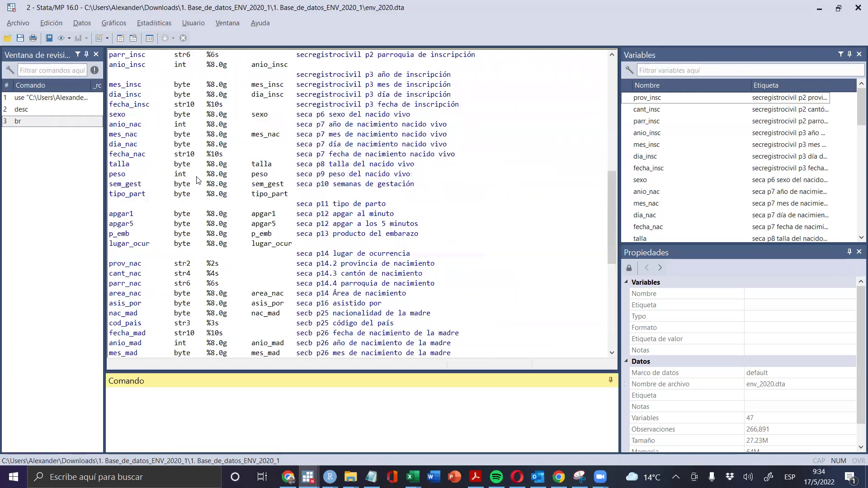
left_click_drag(162, 154, 203, 156)
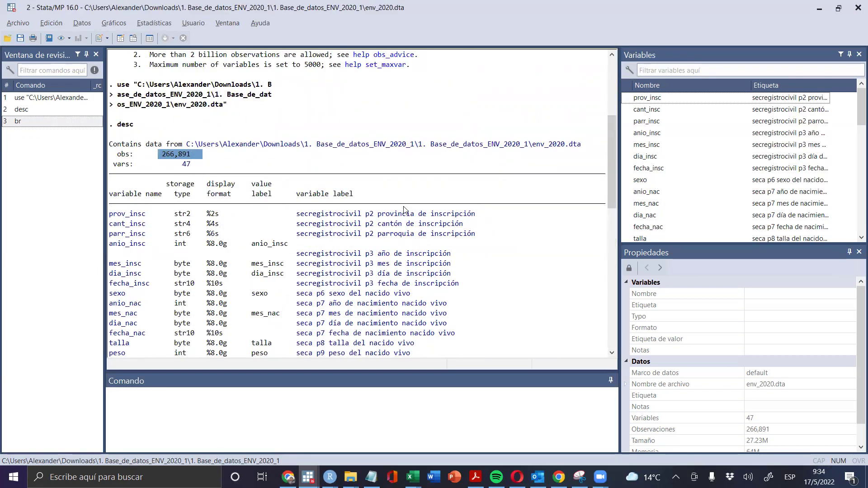
Close the Stata session holding the imported EDF_2020.csv data, keeping the env_2020.dta session open
left_click(856, 4)
left_click(857, 6)
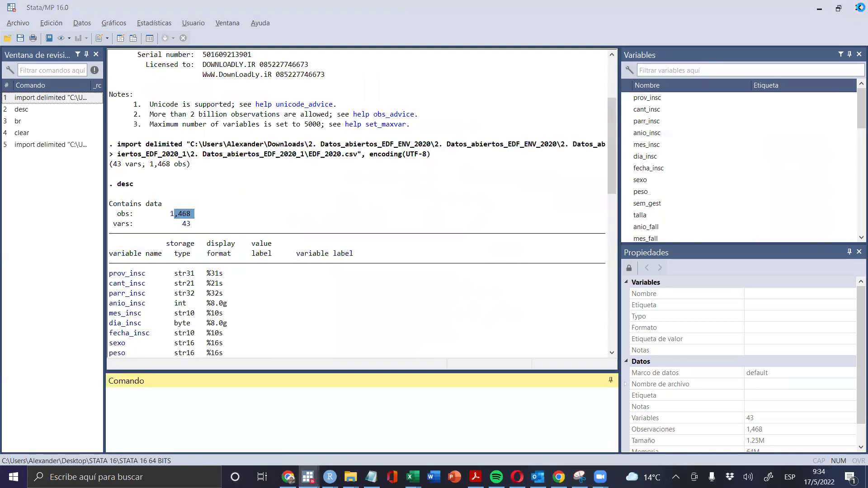
left_click(445, 245)
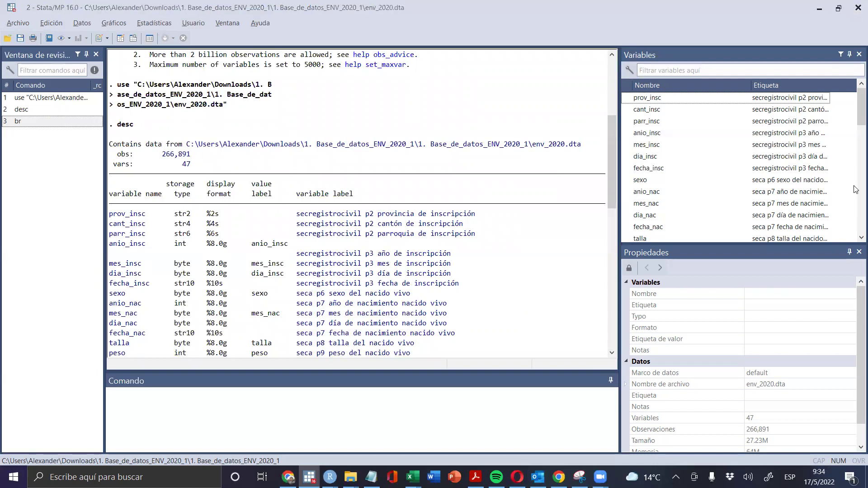
Run tab peso to tabulate birth weight, copying the variable name from the desc output
left_click(172, 439)
left_click_drag(126, 355, 131, 344)
left_click(169, 246)
scroll(169, 247, "up", 4)
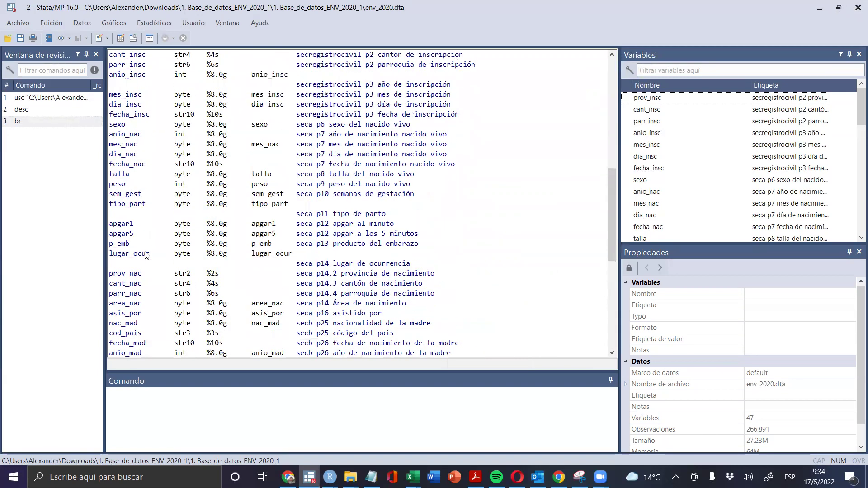
left_click_drag(130, 186, 110, 186)
key("ctrl+c")
left_click(131, 182)
left_click(147, 433)
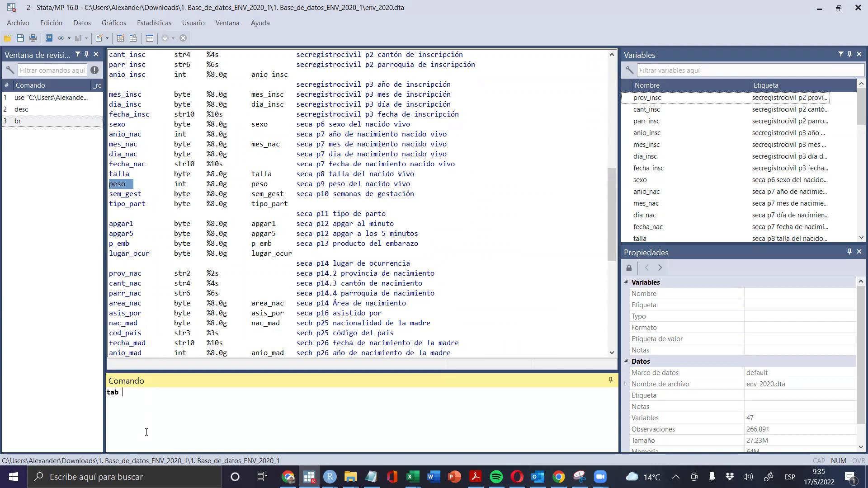
type("tab")
key("ctrl+v")
key("Return")
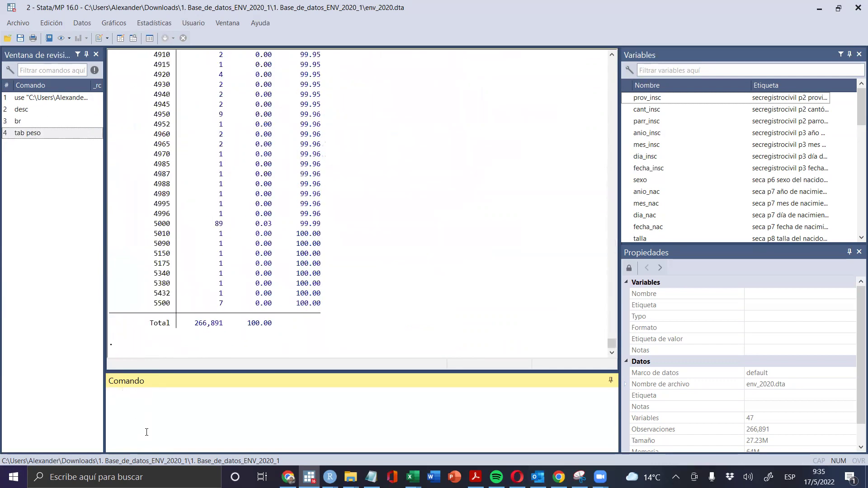
Examine the weights and cumulative percentages in the peso frequency table, working back from its end
left_click(222, 242)
scroll(221, 242, "up", 15)
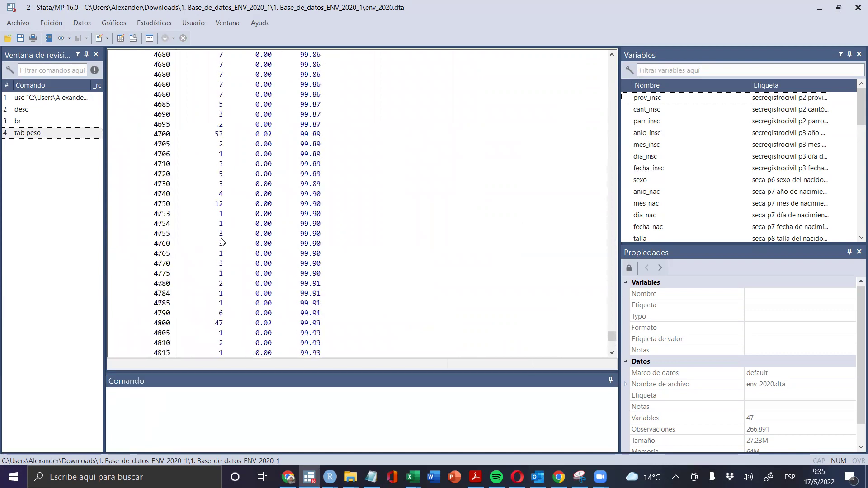
scroll(221, 242, "up", 20)
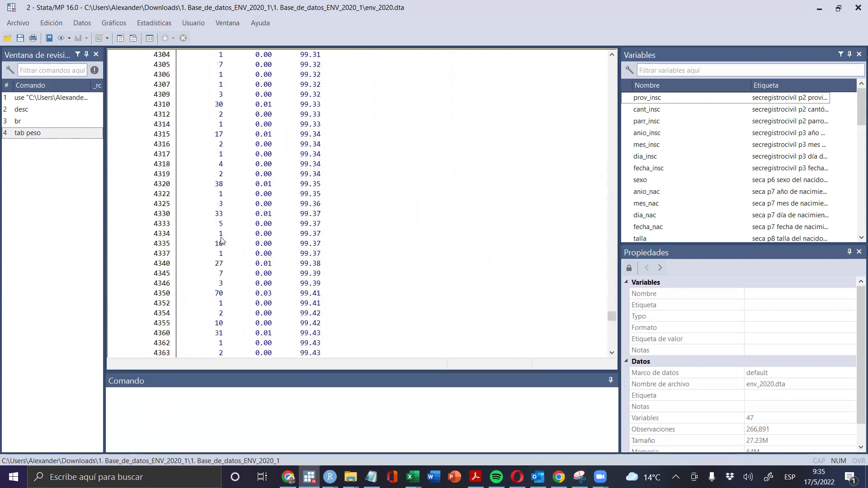
scroll(218, 240, "up", 20)
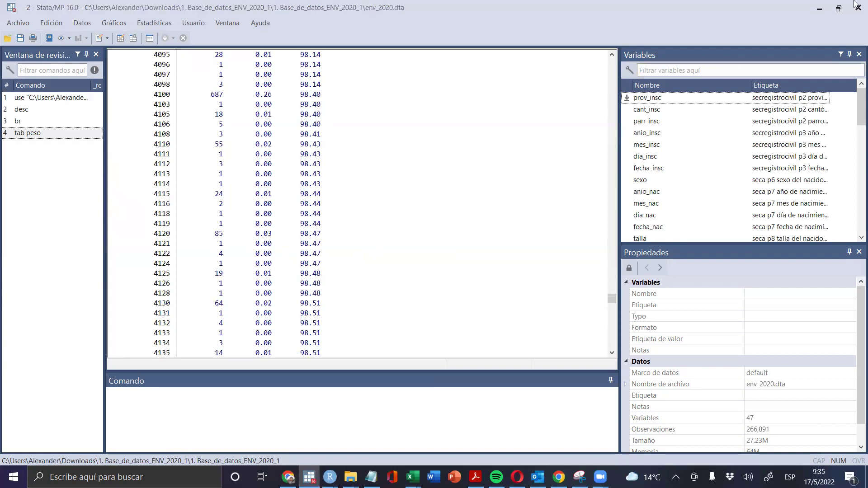
left_click_drag(612, 299, 625, 48)
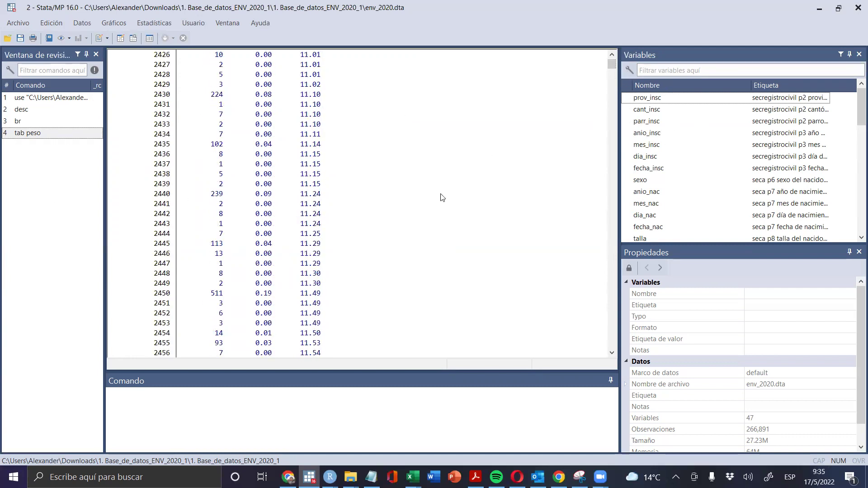
Browse only peso with br peso, widen its column, dismiss the column-size notice, and check the value stored in row 9
left_click(366, 441)
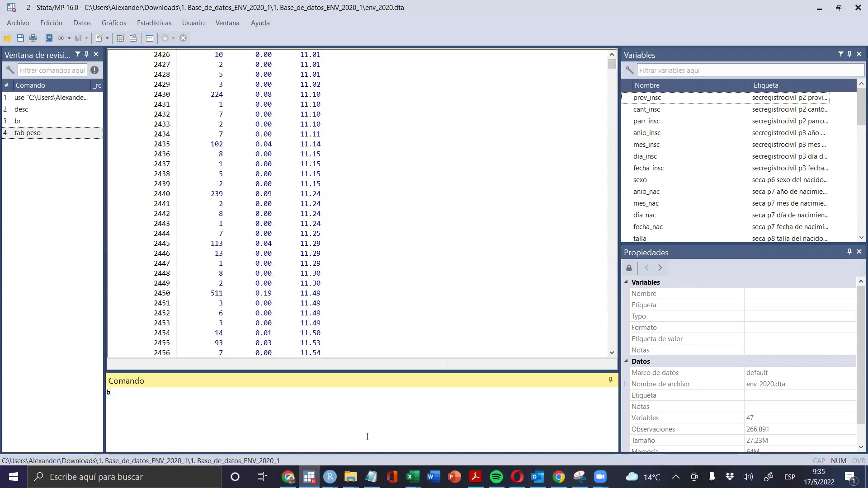
type("br pe")
key("Return")
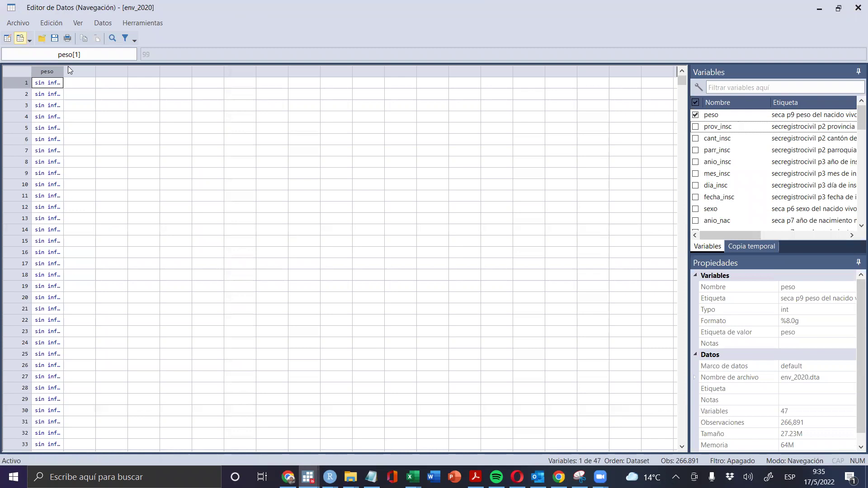
left_click_drag(64, 72, 200, 82)
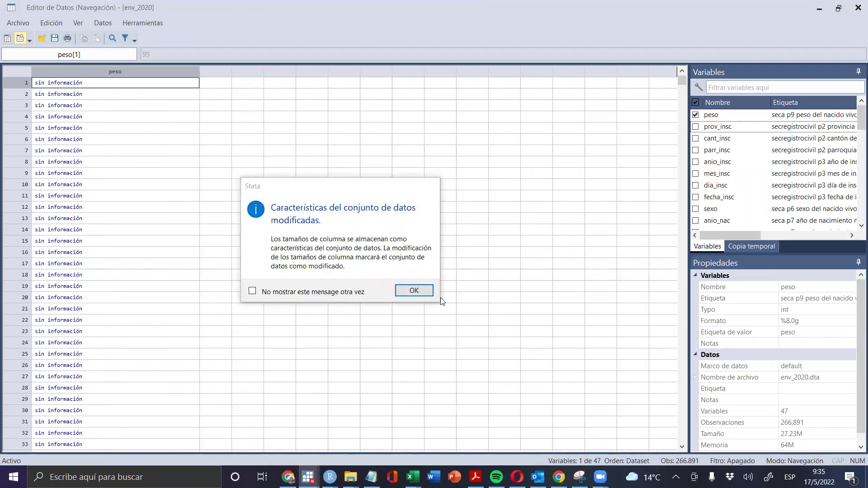
left_click(412, 290)
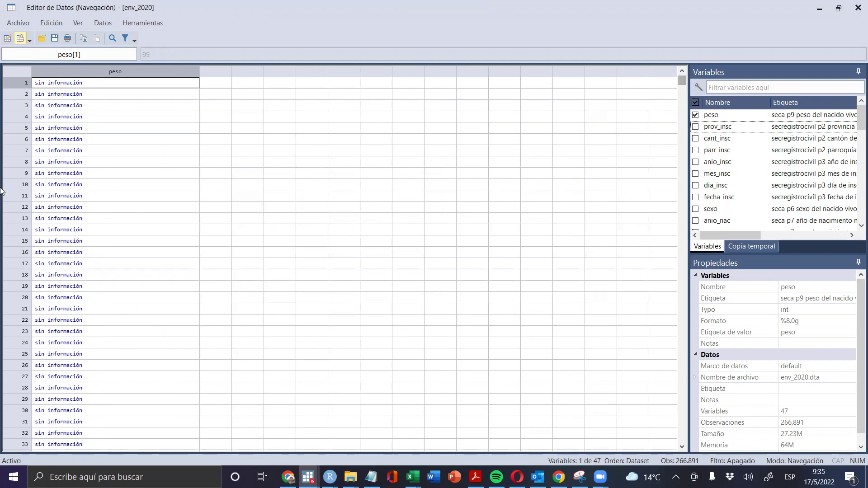
left_click(106, 174)
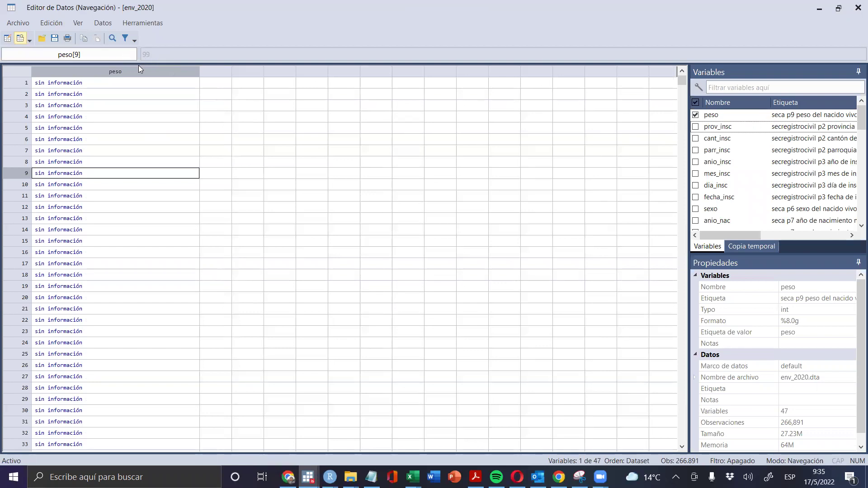
Run summ peso in the main Stata window and examine the mean birth weight
key("alt+Tab")
type("su")
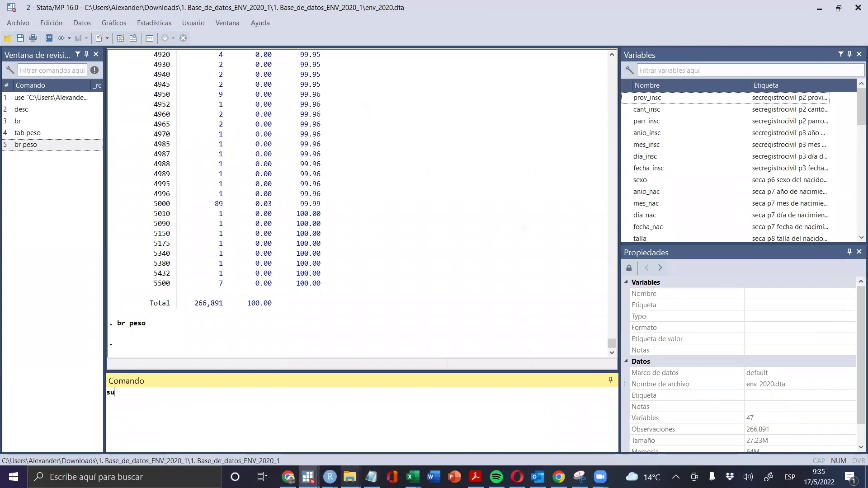
type("mm peso")
key("Return")
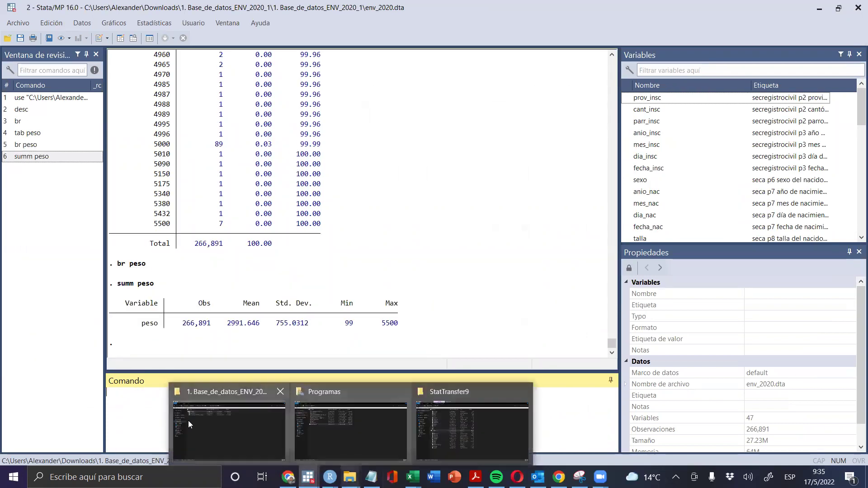
left_click(224, 322)
left_click_drag(225, 322, 261, 321)
left_click(228, 324)
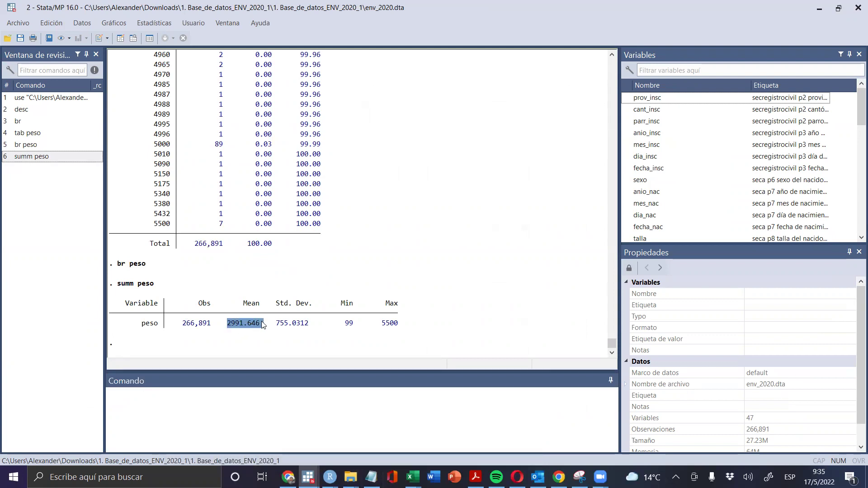
Reuse the summ peso command from the results and add the condition if peso>99 without running it
left_click_drag(157, 288, 121, 287)
key("ctrl+c")
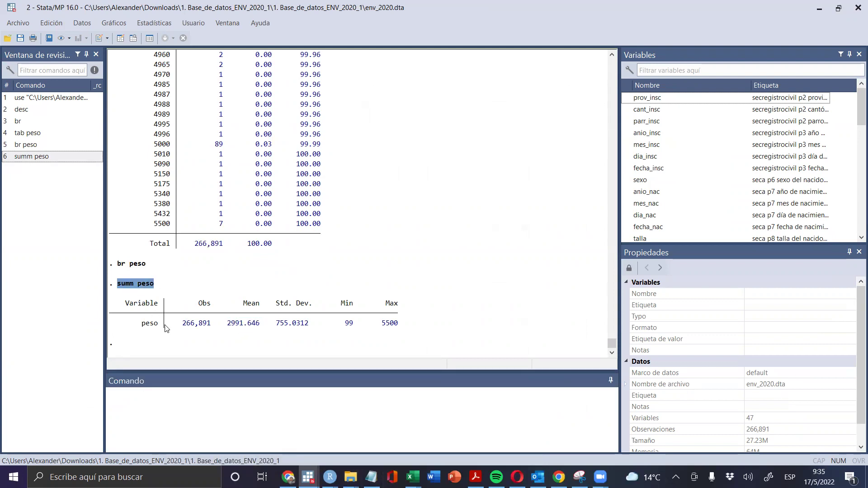
left_click(225, 411)
key("ctrl+v")
type("if ")
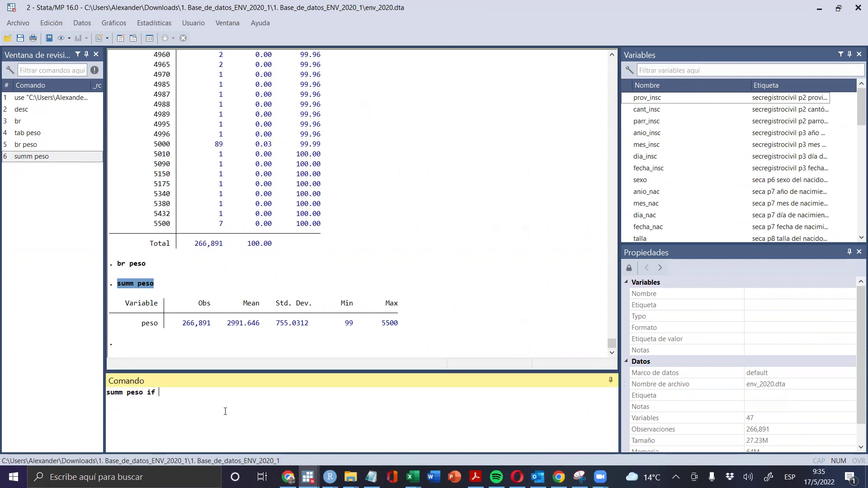
type("pe")
type("so¿")
key("BackSpace")
type("99")
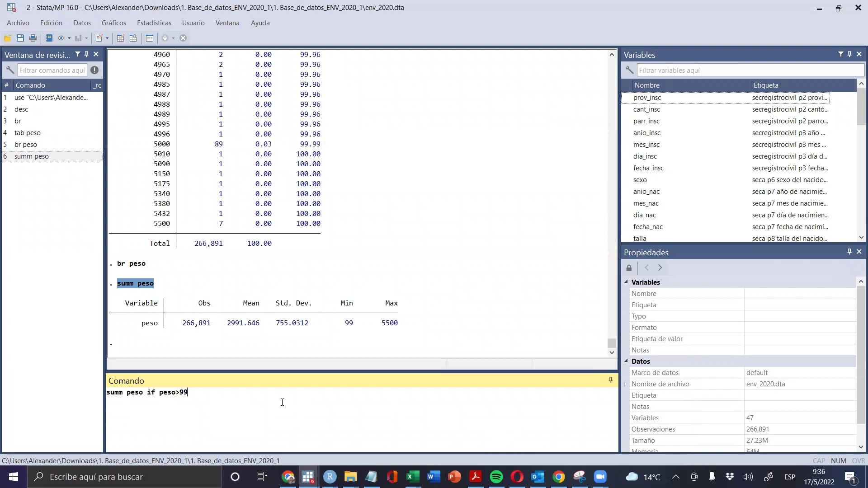
left_click(108, 478)
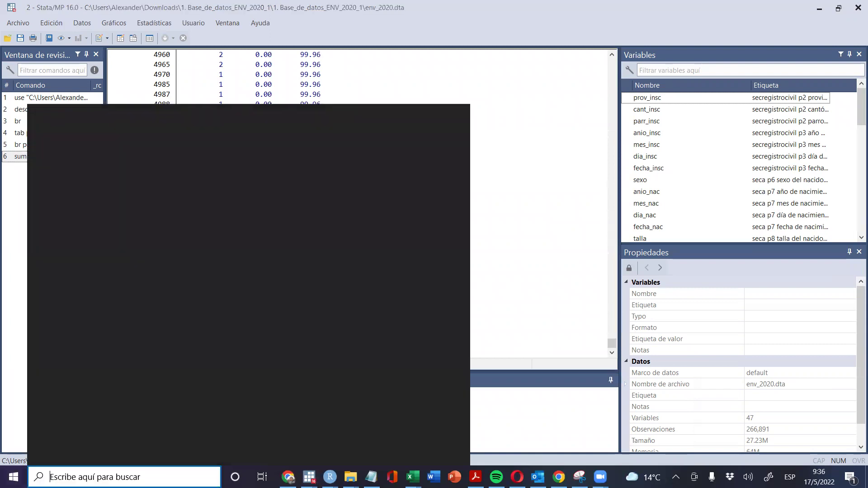
type("tec")
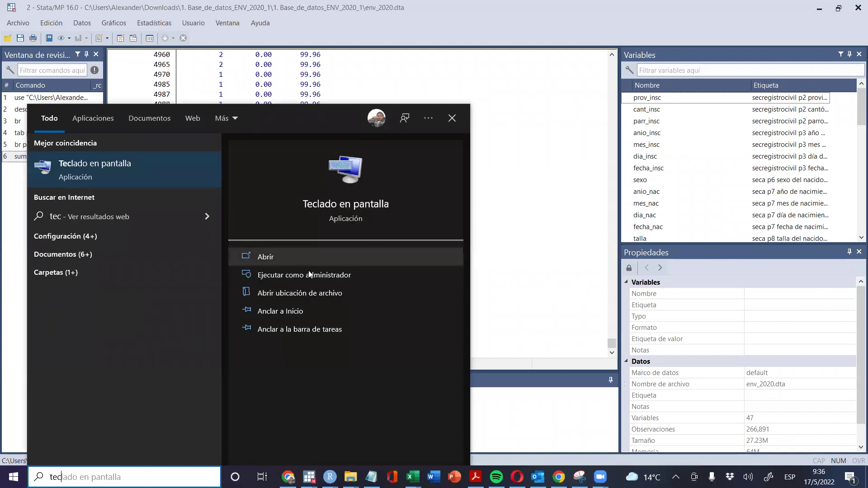
left_click(350, 283)
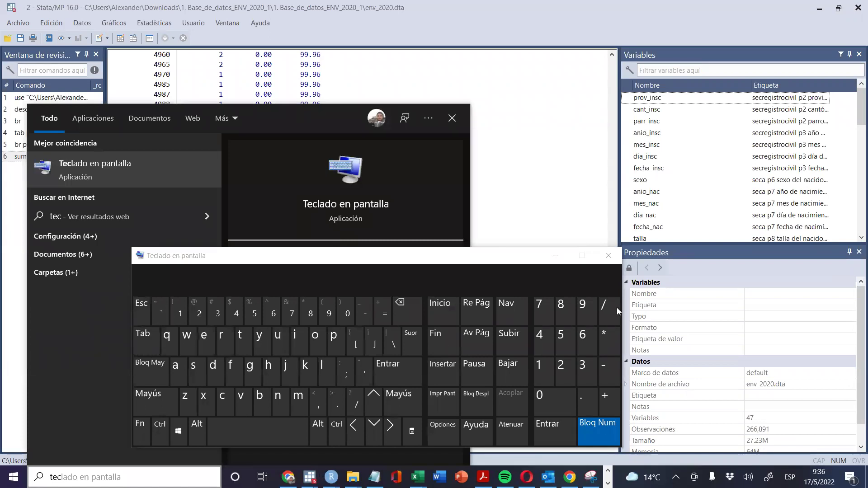
left_click(556, 227)
left_click(559, 258)
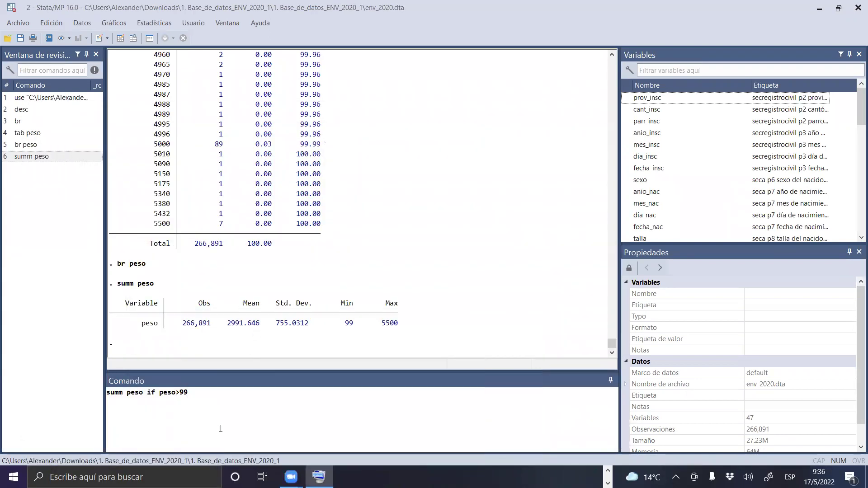
left_click(243, 415)
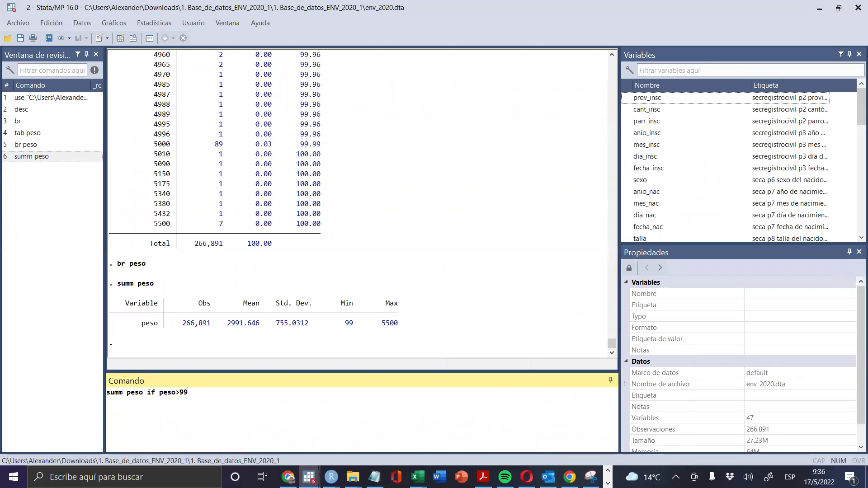
Extend the pending command to summ peso if peso>99|peso<99, run it, and review the condition in the results
left_click_drag(176, 393, 159, 392)
key("ctrl+c")
left_click(175, 392)
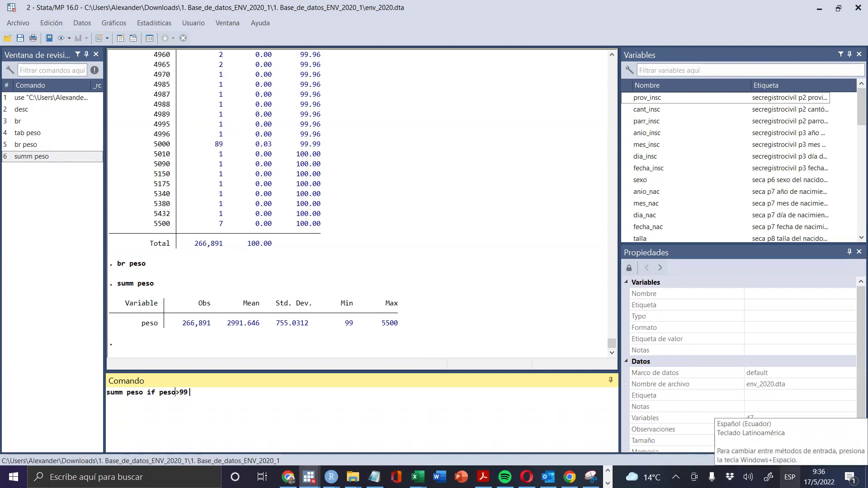
key("ctrl+v")
type(";")
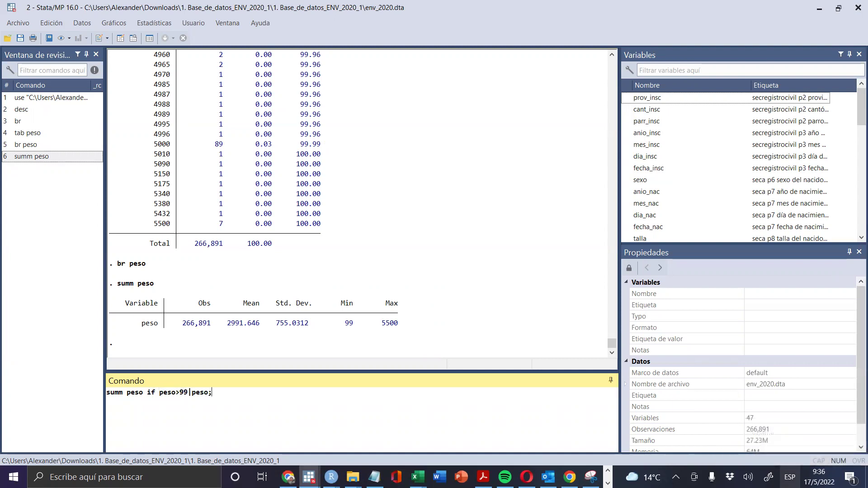
key("super+space")
type(".")
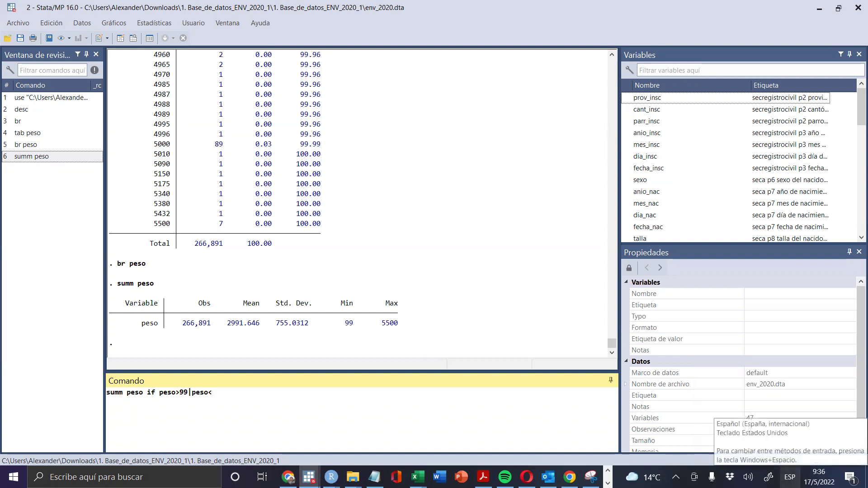
key("Return")
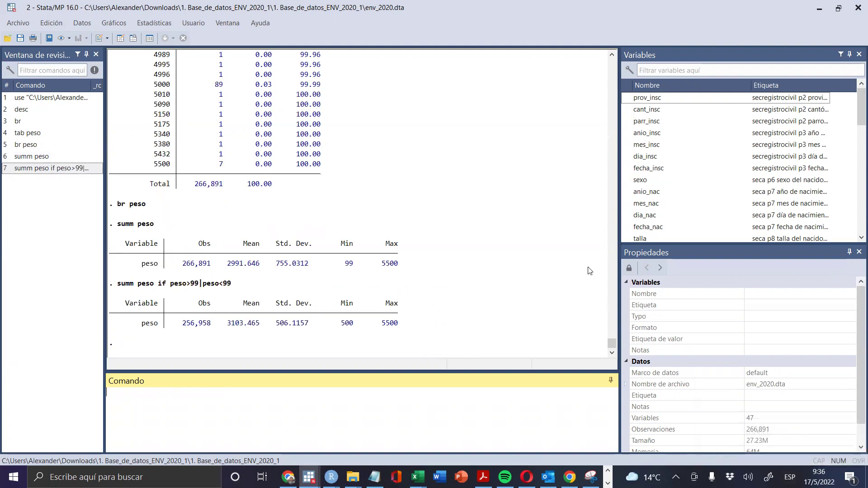
left_click(611, 62)
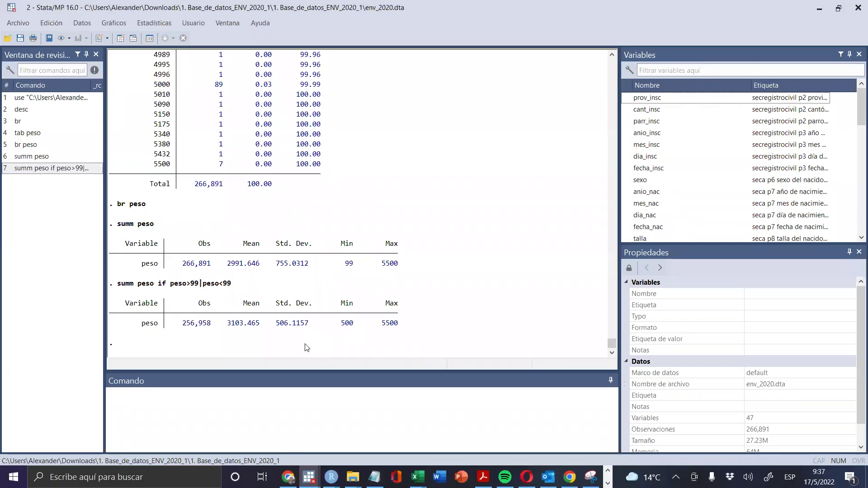
left_click_drag(233, 286, 138, 289)
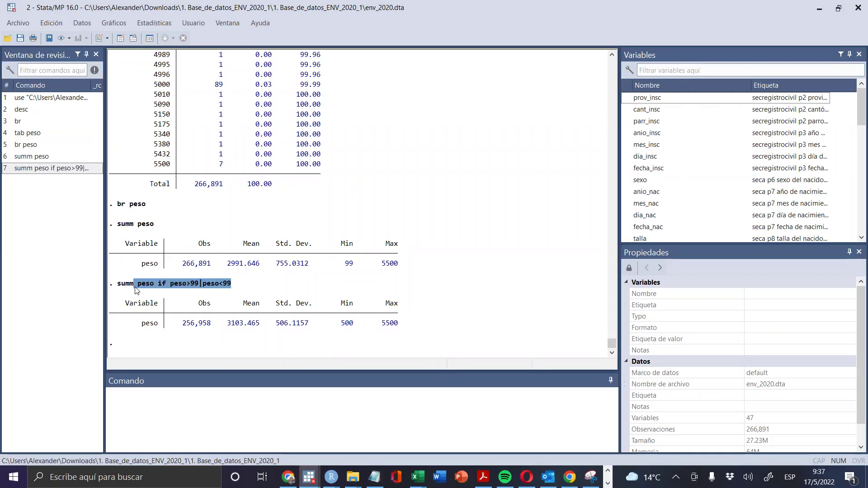
left_click(220, 286)
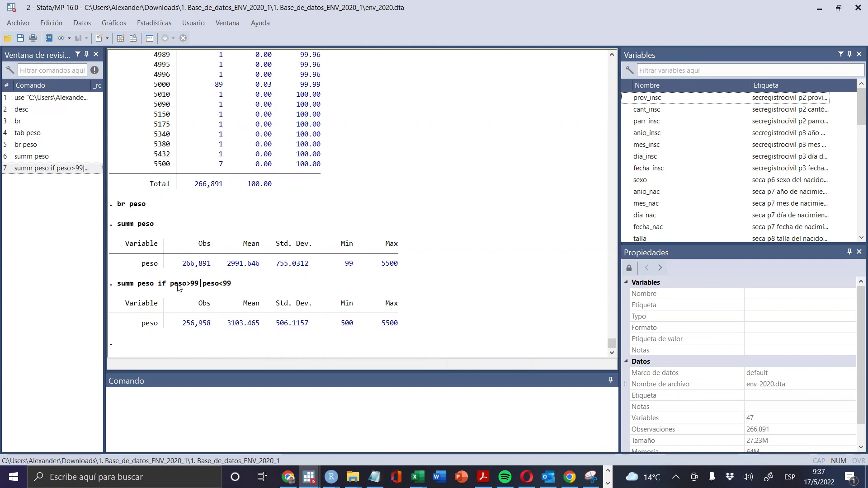
left_click_drag(170, 284, 233, 285)
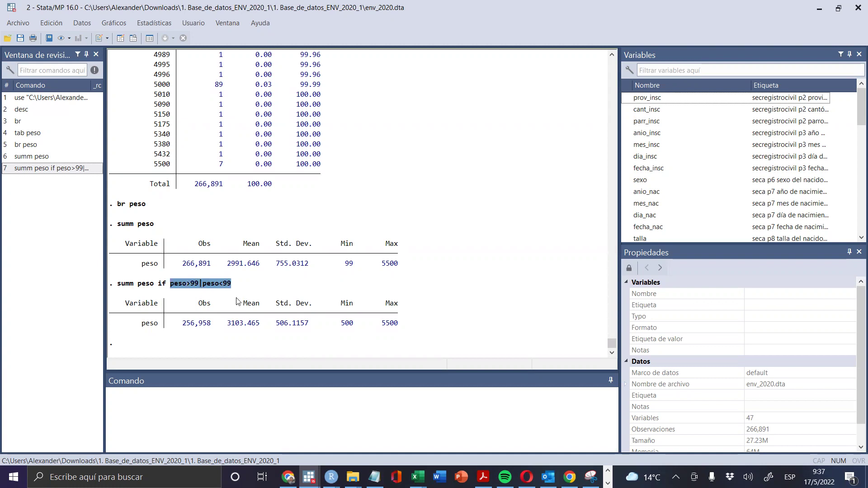
left_click(137, 301)
Browse the full dataset with br and examine the talla and peso values in its first rows
left_click(232, 431)
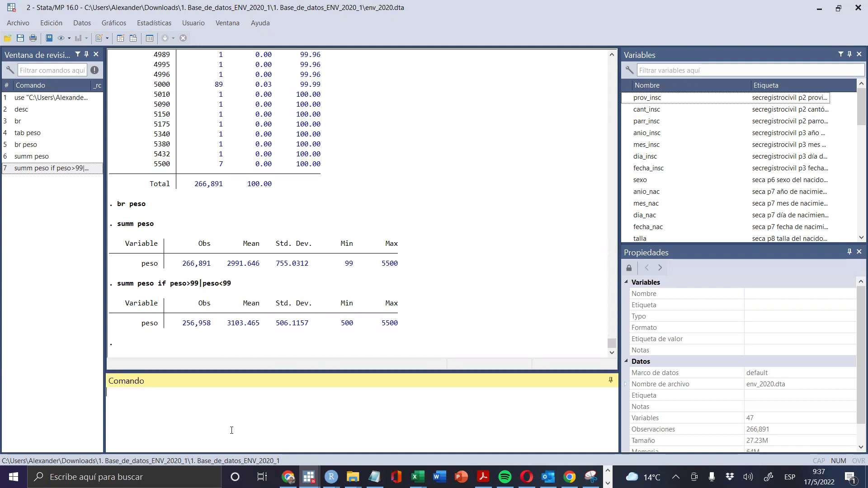
type("br")
key("Return")
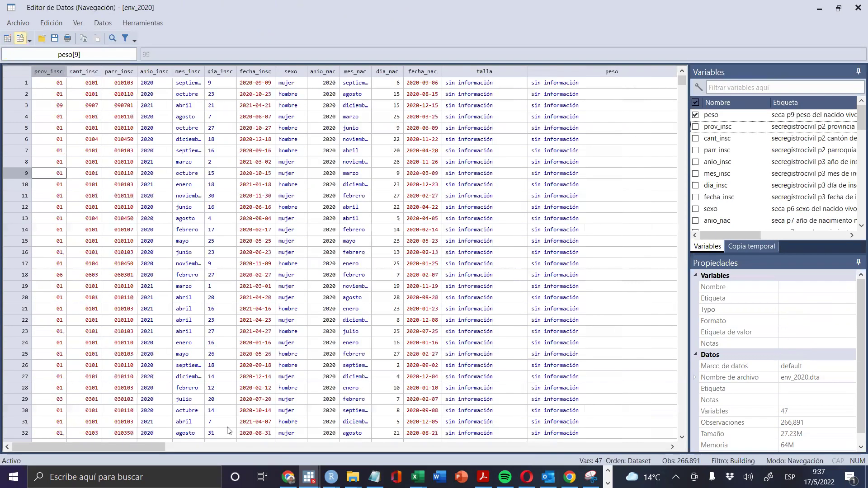
left_click_drag(491, 84, 483, 437)
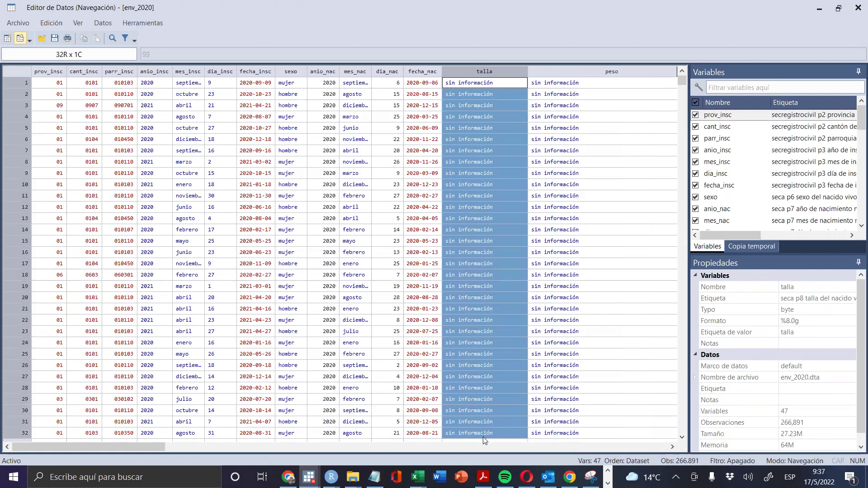
left_click_drag(572, 83, 559, 382)
scroll(560, 379, "down", 7)
scroll(554, 379, "up", 7)
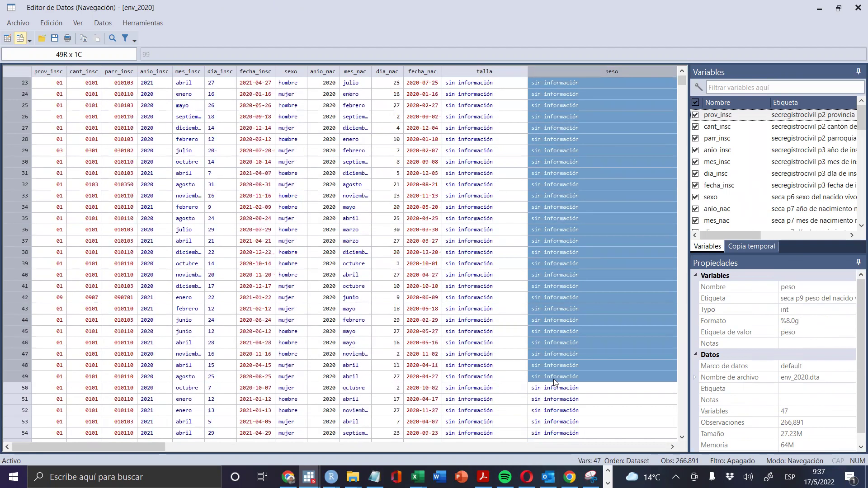
Compare the talla and peso values around row 101356 with those in the first rows of the dataset
left_click_drag(682, 81, 679, 210)
left_click_drag(490, 230, 543, 252)
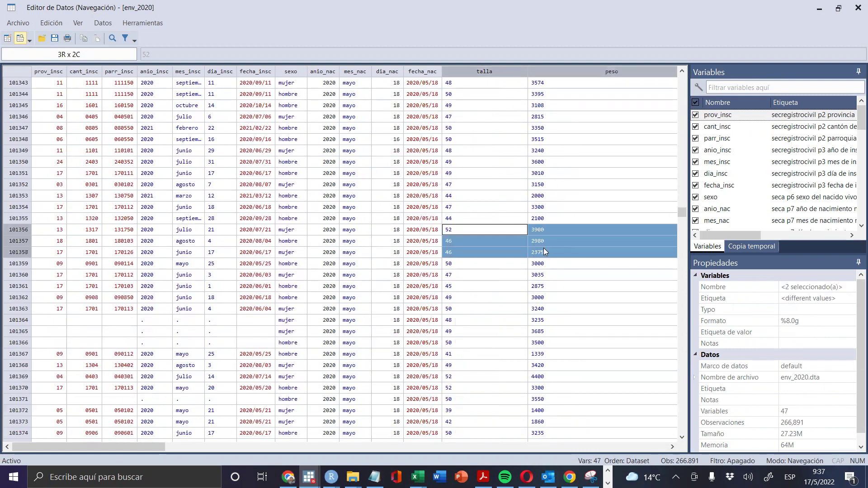
scroll(552, 254, "up", 3)
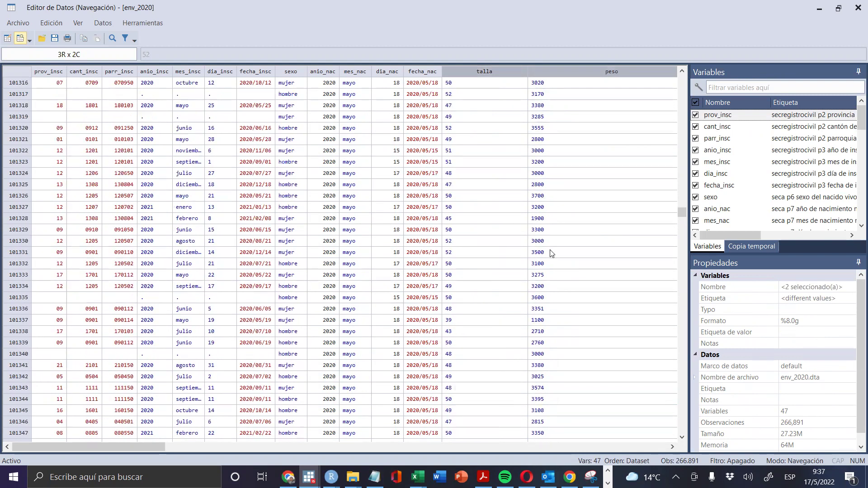
scroll(551, 260, "down", 5)
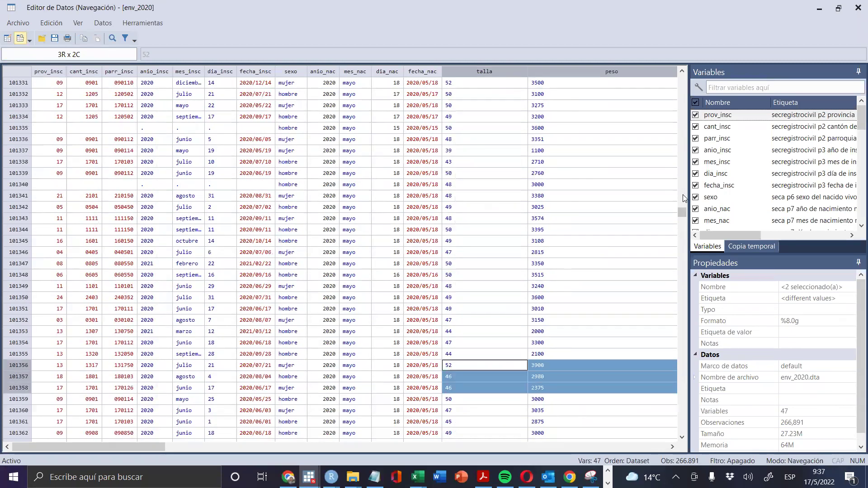
left_click_drag(684, 213, 587, 186)
scroll(557, 163, "up", 16)
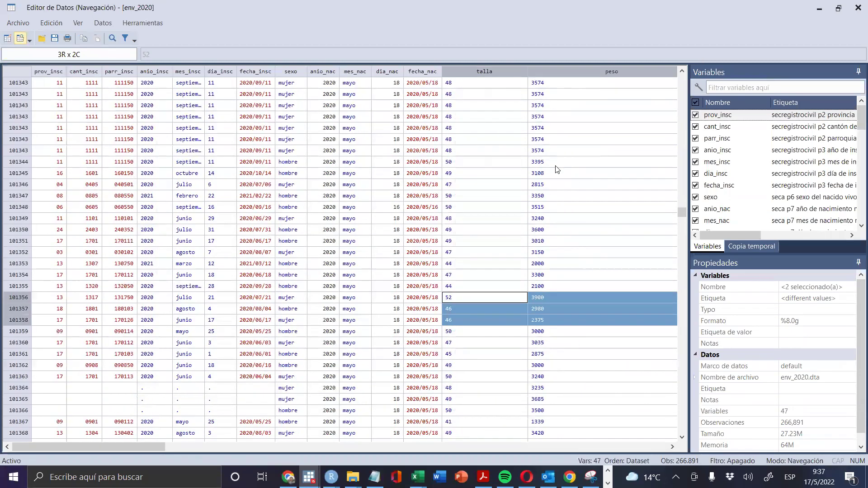
left_click_drag(682, 216, 707, 51)
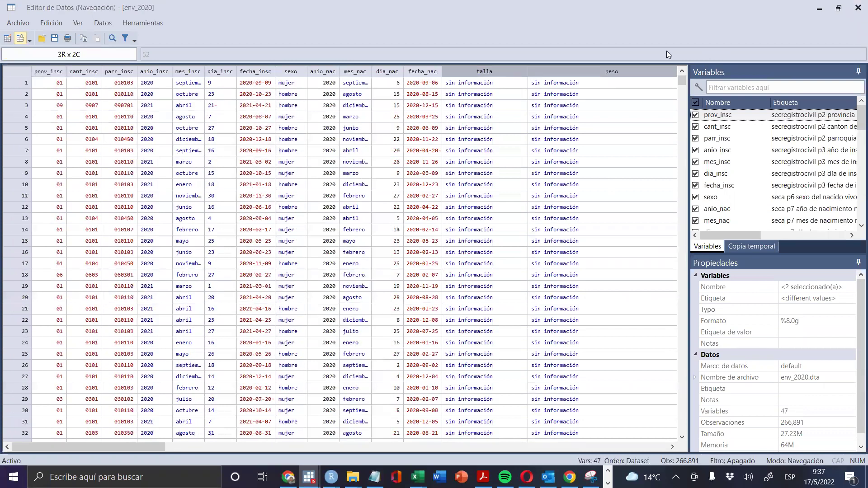
left_click_drag(472, 117, 594, 134)
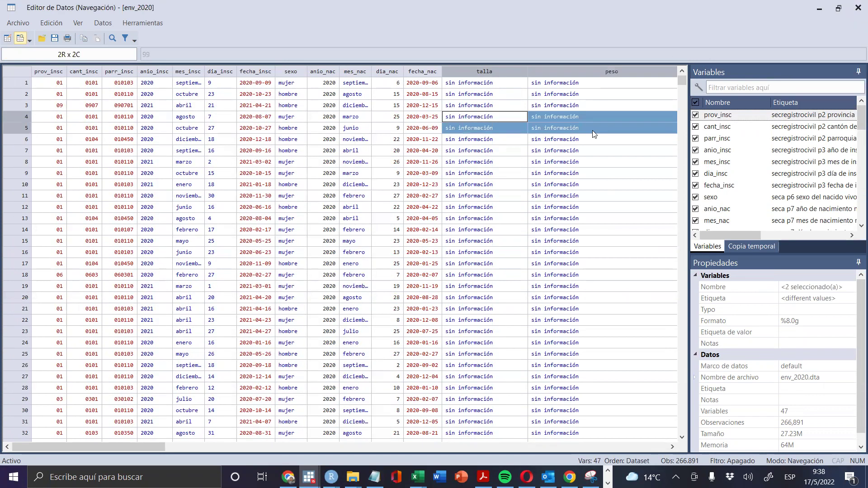
Check the other variables of the first records, from registration and sex through the mother's data to residente, and close the data browser
left_click(421, 155)
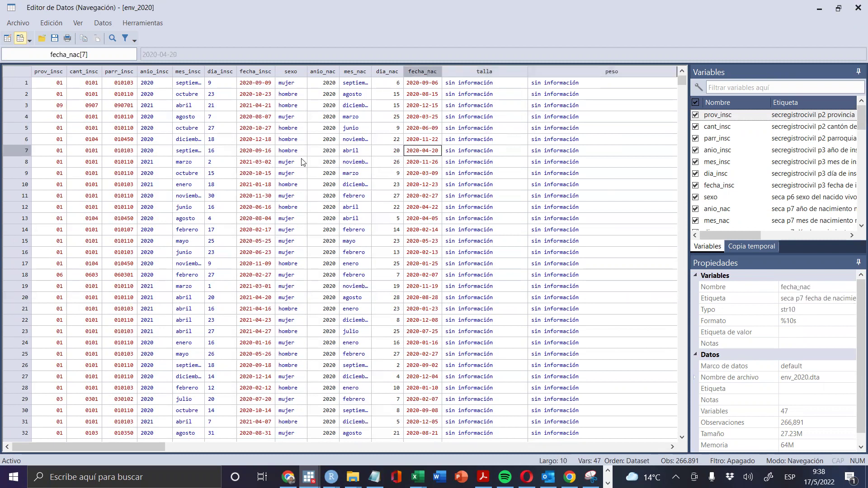
left_click_drag(296, 152, 292, 163)
left_click(155, 196)
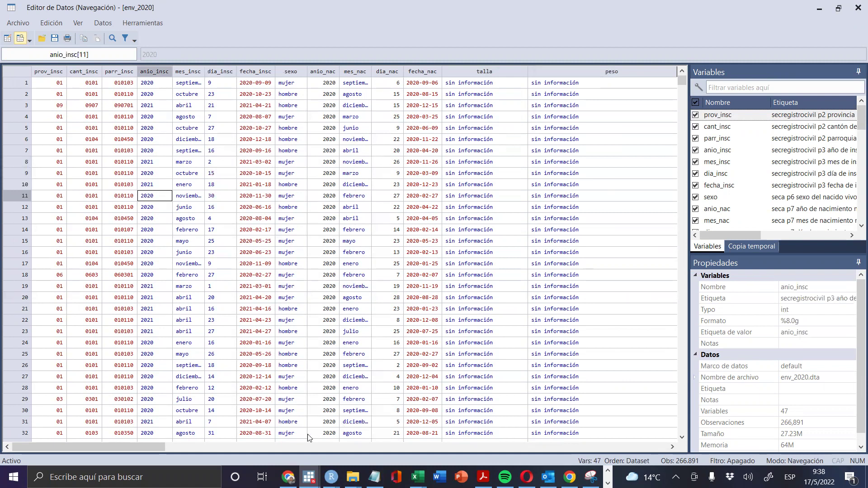
left_click_drag(157, 447, 316, 466)
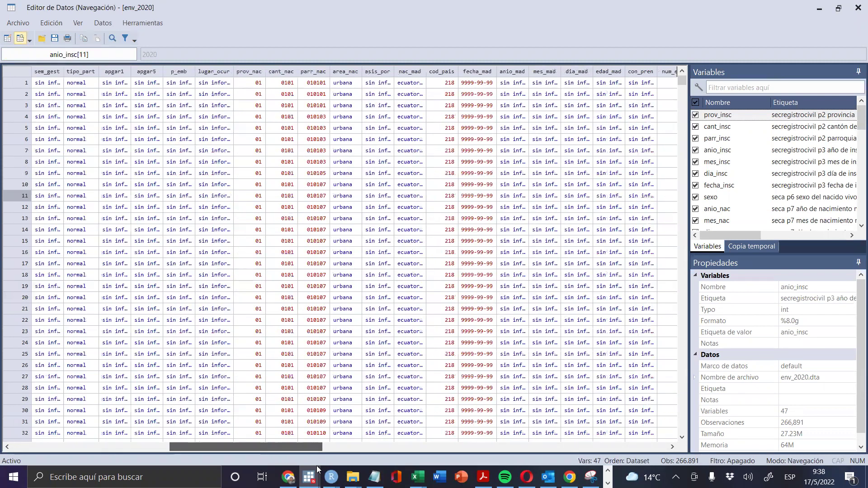
left_click_drag(401, 118, 482, 277)
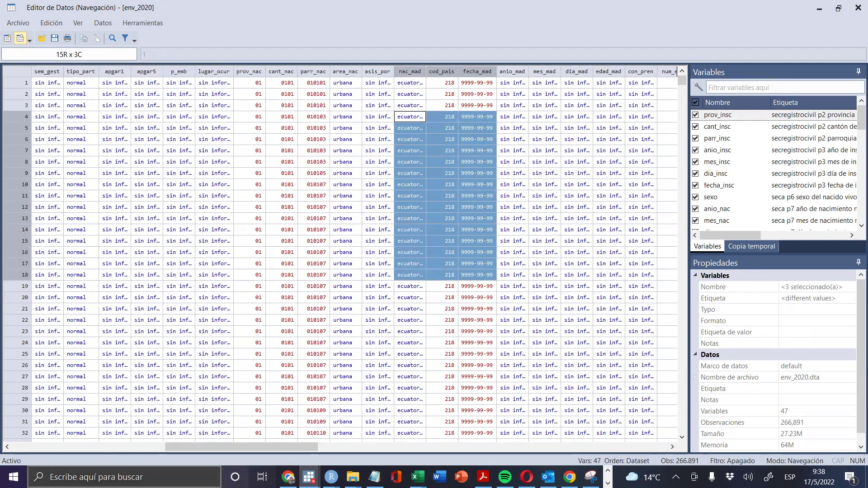
left_click_drag(217, 447, 455, 449)
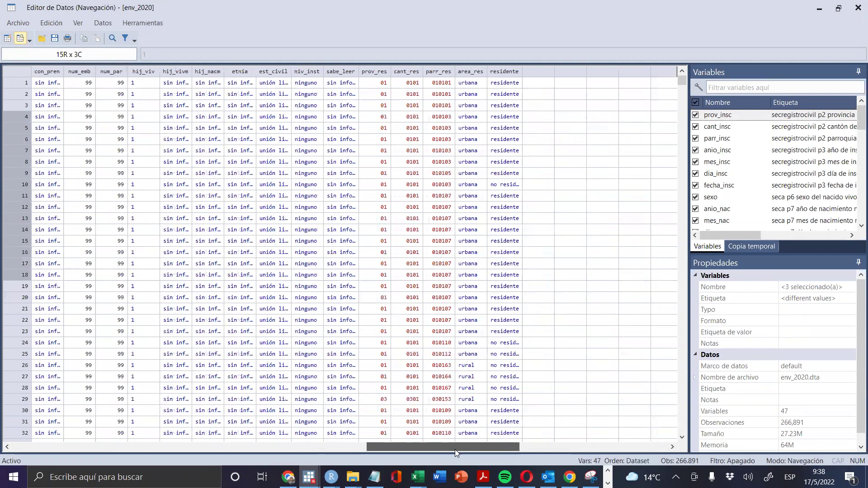
left_click_drag(455, 449, 51, 406)
left_click(857, 6)
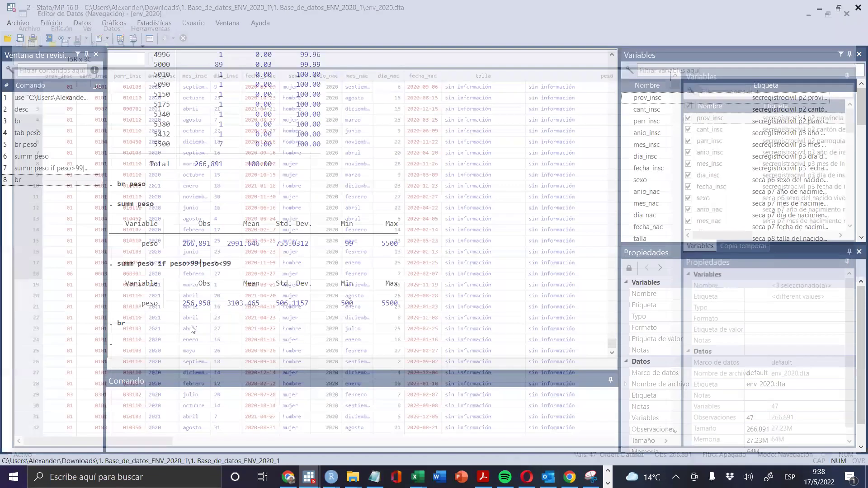
Try to delete the records without birth weight information by running drop peso==99
left_click(175, 431)
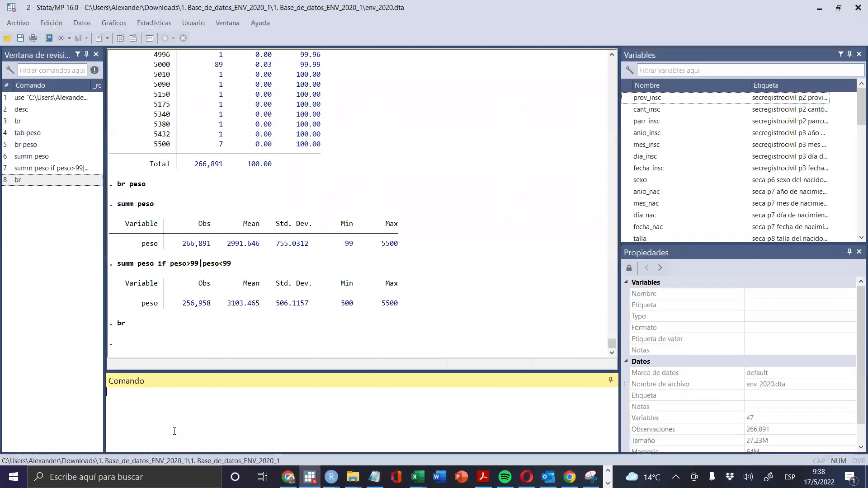
type("drop peso==99")
key("Return")
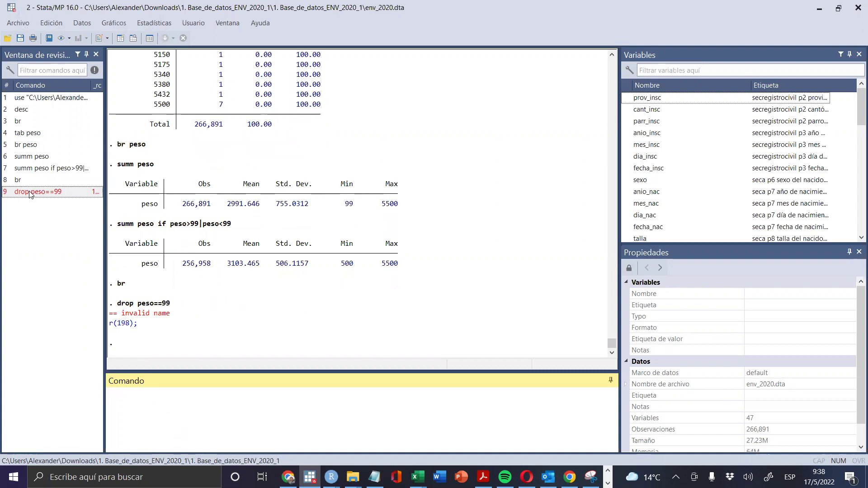
Recall the failed drop command, correct it to drop if peso==99, and run it
key("Page_Up")
left_click(128, 394)
type("if")
key("Return")
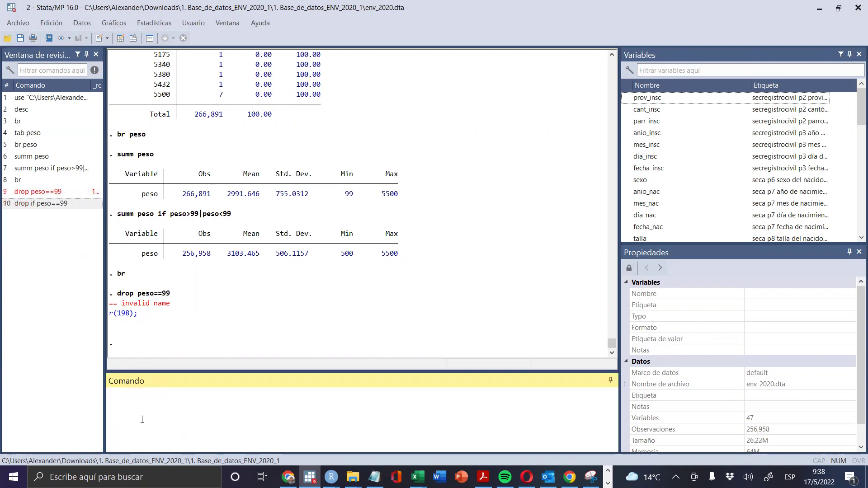
Review the output of the drop if peso==99 command and open the full dataset in the data browser with br
left_click(129, 333)
left_click_drag(109, 323, 224, 325)
left_click(248, 391)
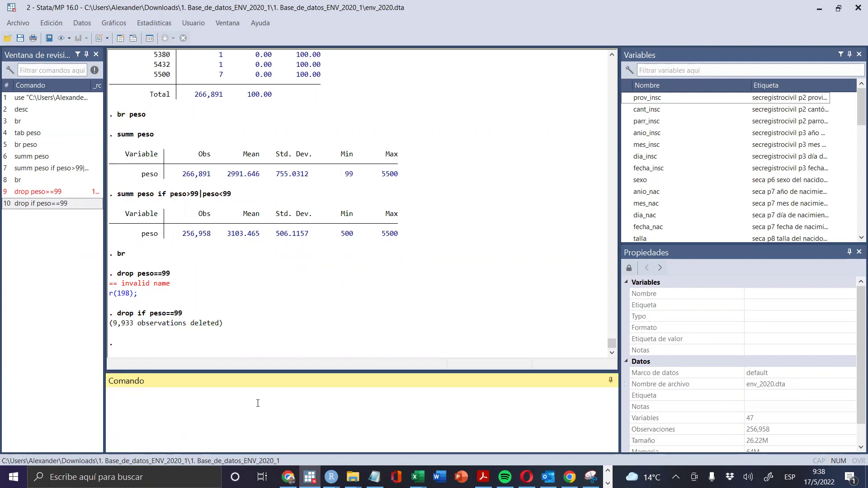
type("br")
key("Return")
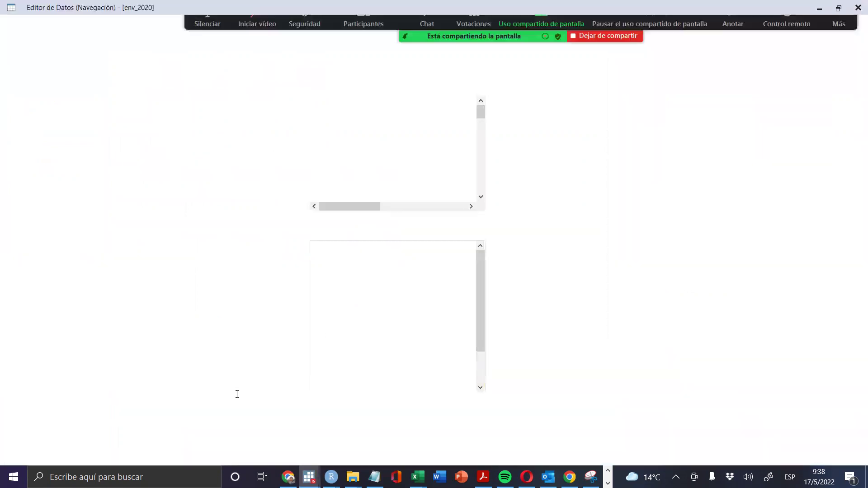
Examine the record in row 8 across its variables, from talla and peso back to the registration canton and parish
left_click(487, 85)
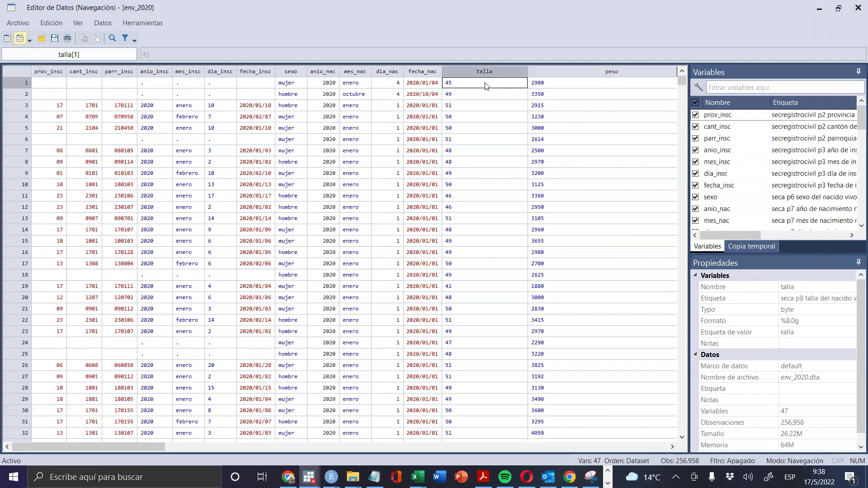
left_click(597, 161)
key("Right")
key("Right")
key("Left")
key("Left")
key("Left")
key("Left")
key("Left")
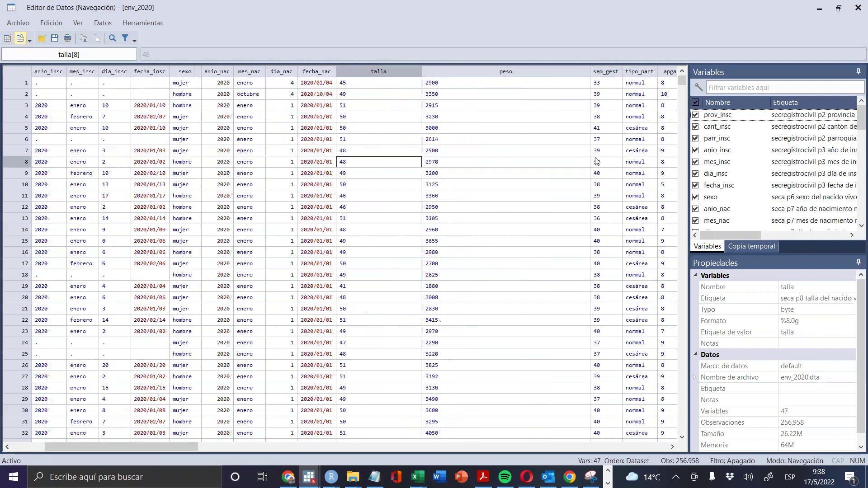
key("Left")
key("Left")
key("Left")
key("Left")
key("Right")
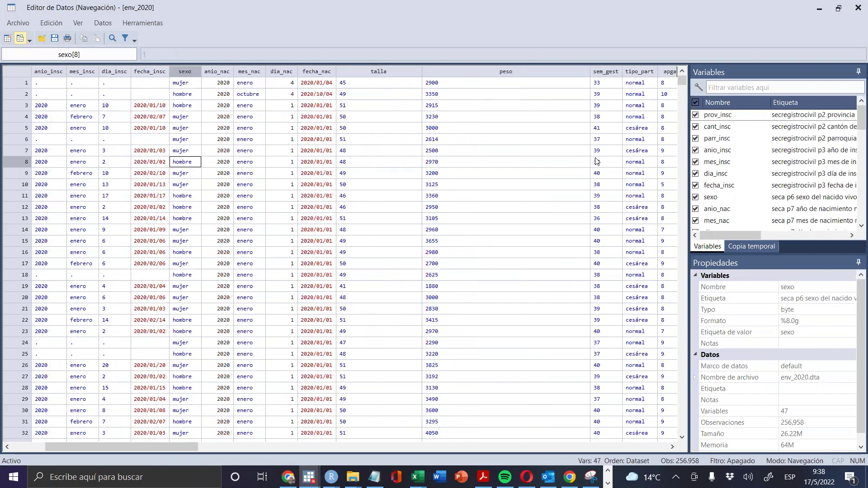
key("Left")
key("Left")
key("Left")
key("Left")
key("Left")
key("Left")
key("Left")
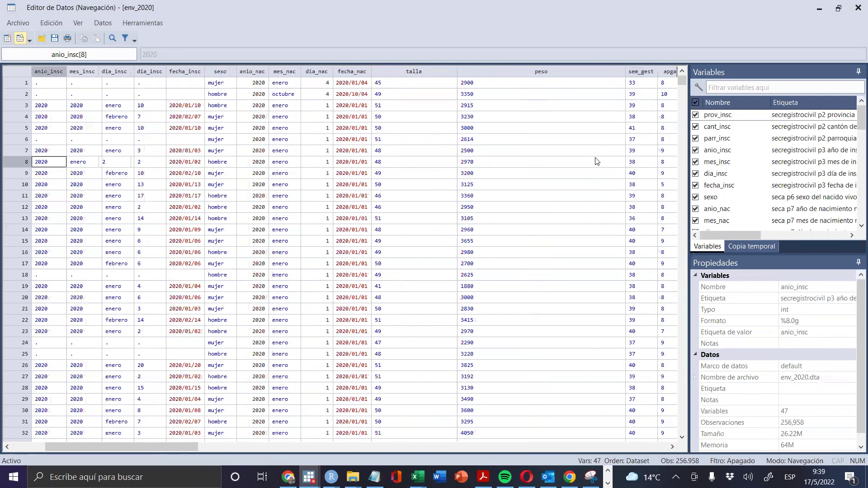
key("Right")
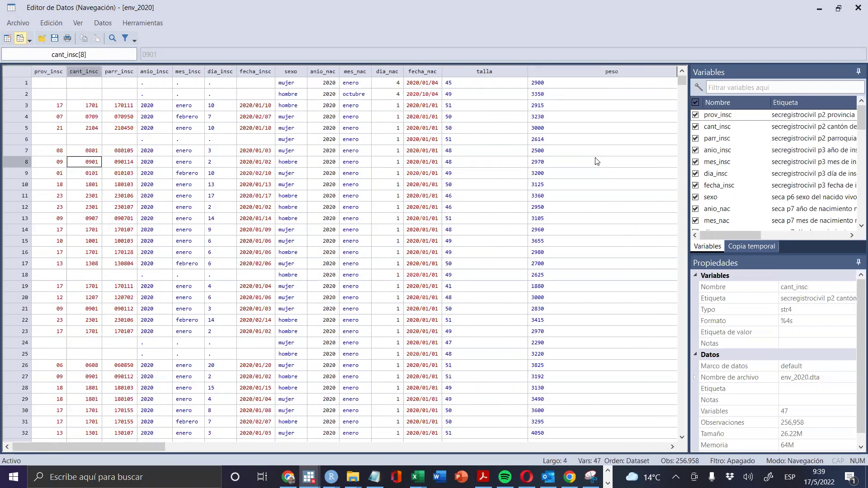
key("Right")
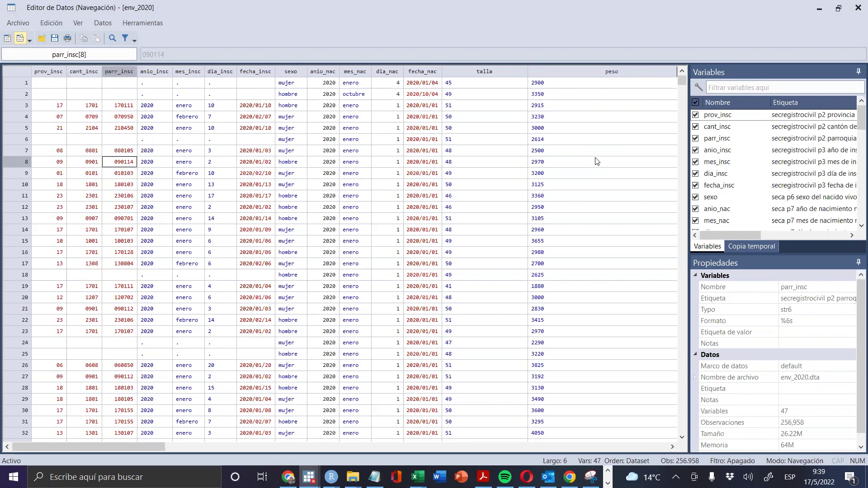
Inspect the parr_insc column and several of its parish codes, and close the data browser
left_click(130, 74)
left_click(129, 264)
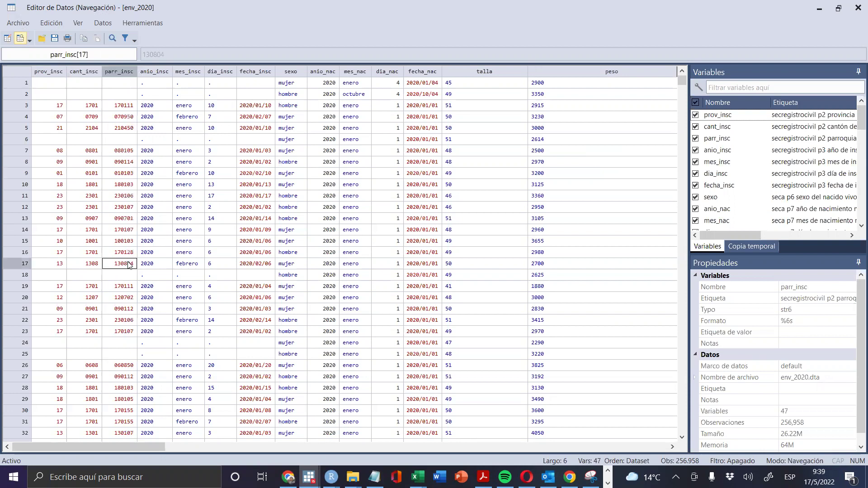
left_click(132, 76)
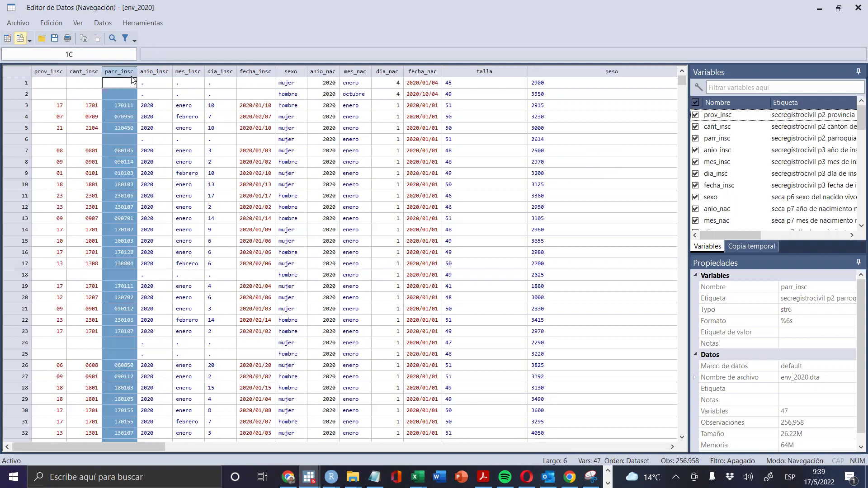
left_click(127, 167)
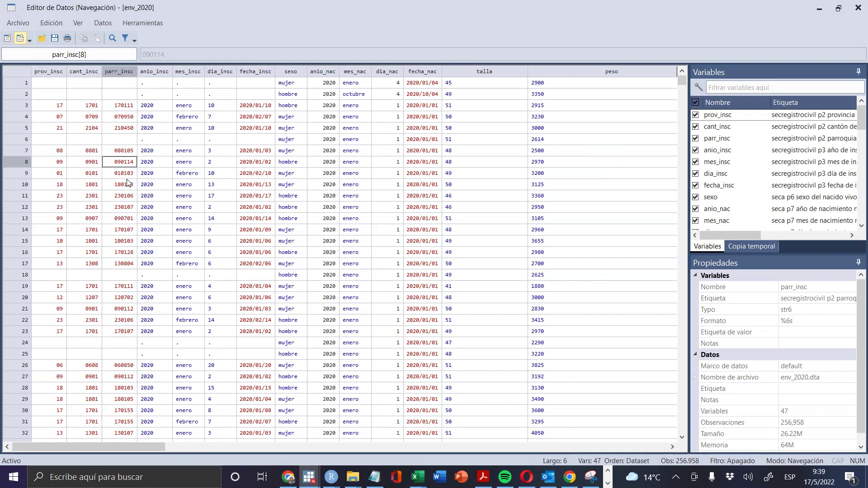
left_click(128, 184)
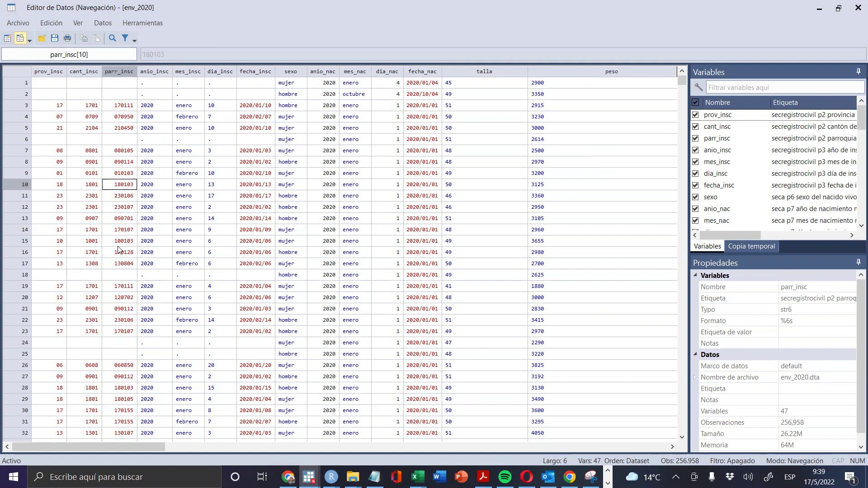
left_click(125, 173)
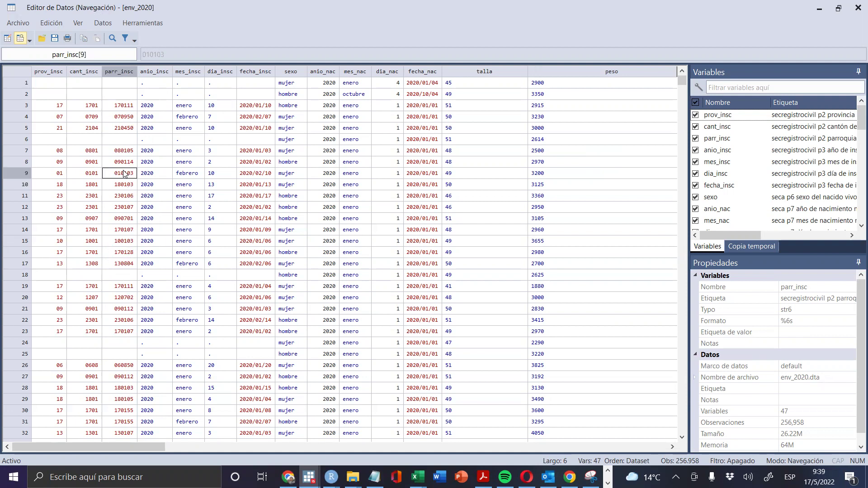
left_click(126, 76)
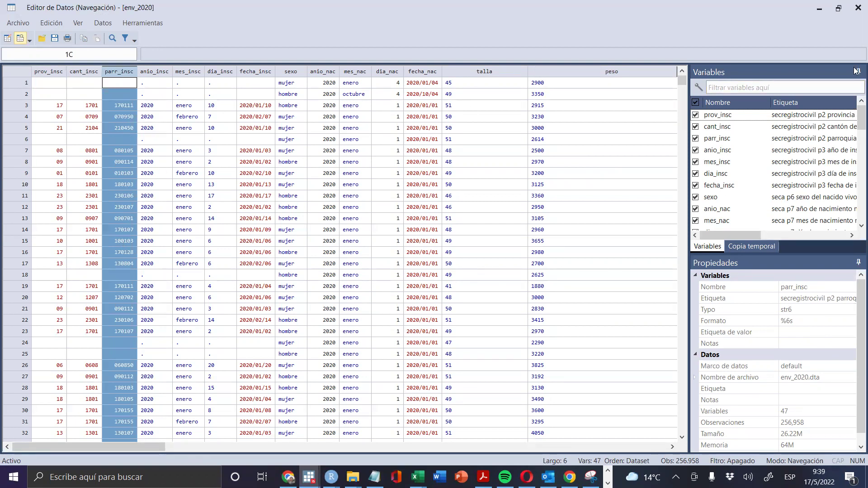
left_click(859, 8)
Open the help page for the destring command by running h destring
type("de")
key("BackSpace")
key("BackSpace")
type("h destring")
key("Return")
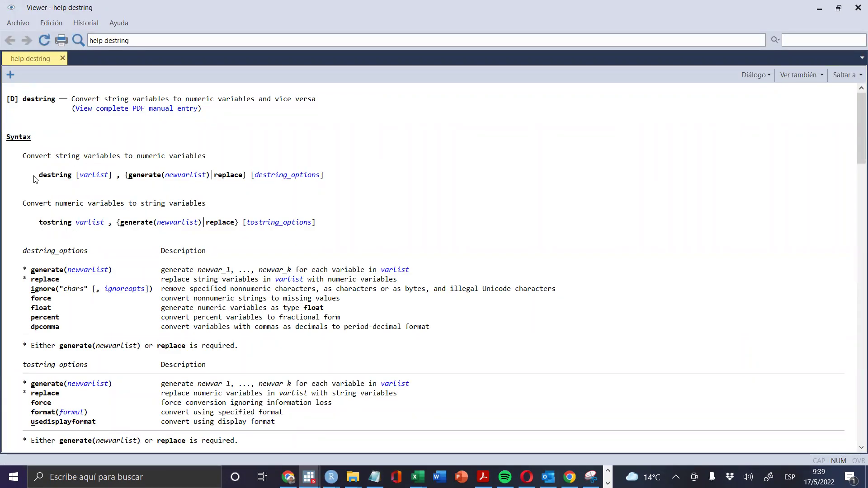
Read the help headings on converting string variables to numeric and numeric variables to string
left_click_drag(27, 158, 177, 157)
left_click(115, 162)
left_click_drag(51, 155, 84, 156)
left_click_drag(145, 156, 171, 158)
left_click_drag(27, 205, 59, 208)
left_click(63, 211)
double_click(66, 203)
left_click_drag(198, 204, 169, 203)
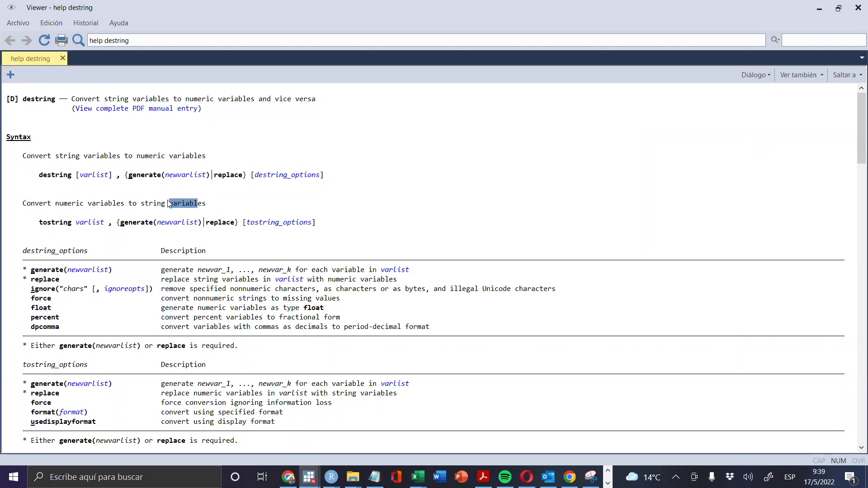
Study the destring syntax, including varlist and the generate or replace options, and return to the main Stata window
left_click(71, 157)
left_click_drag(57, 157, 71, 177)
left_click(53, 188)
left_click(75, 197)
double_click(63, 179)
left_click(46, 191)
left_click_drag(119, 178, 76, 178)
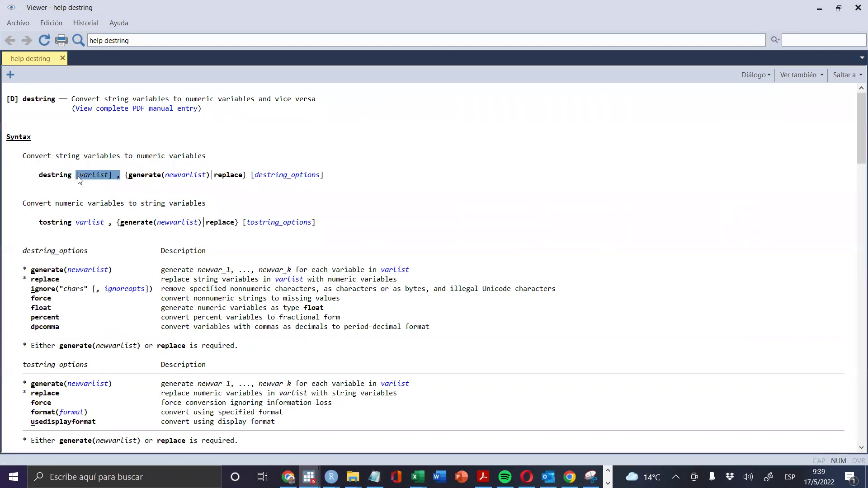
left_click(128, 178)
left_click_drag(129, 178, 240, 181)
left_click(221, 191)
left_click(240, 200)
key("alt+Tab")
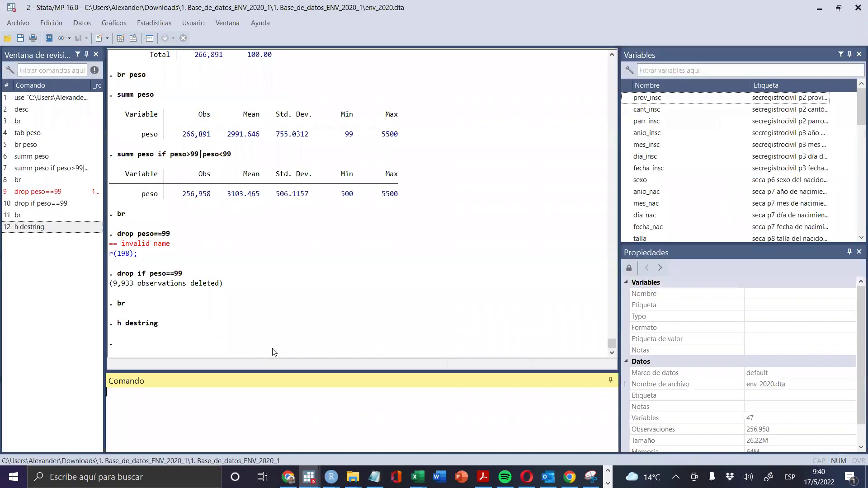
Convert parr_insc to a new numeric variable by running destring parr_insc, g(paroquia) force
double_click(664, 123)
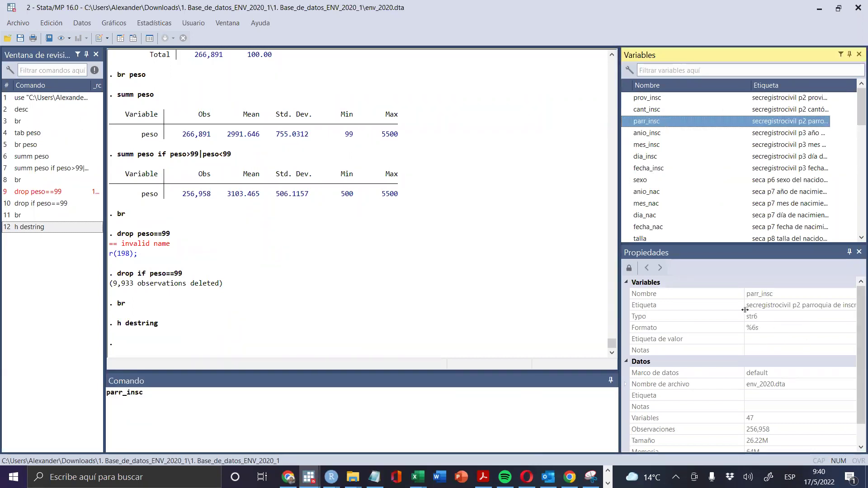
left_click(509, 425)
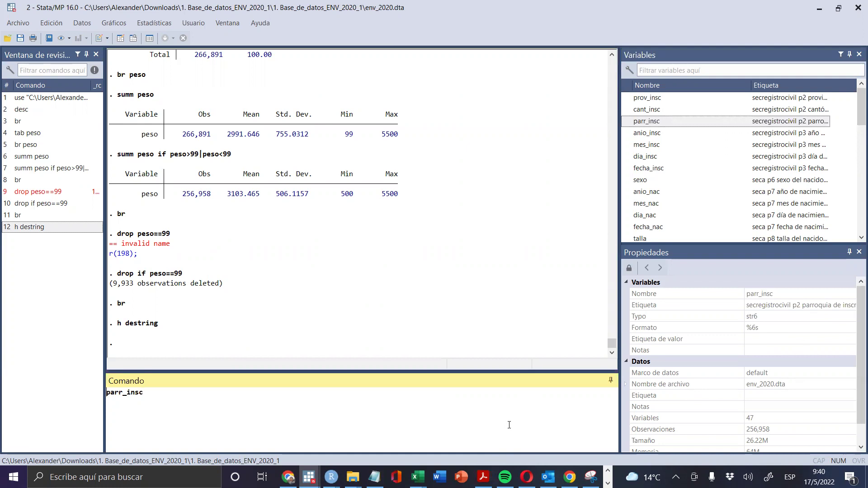
key("Home")
type("destring ")
type(", g")
key("alt+Tab")
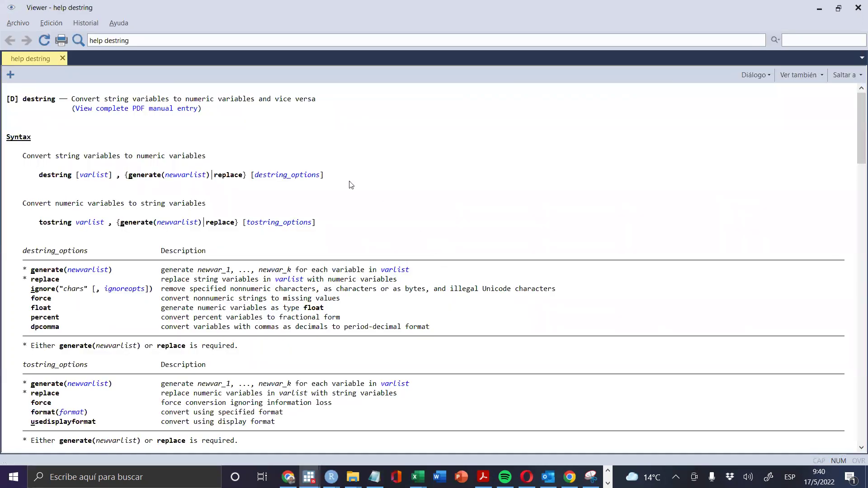
key("alt+Tab")
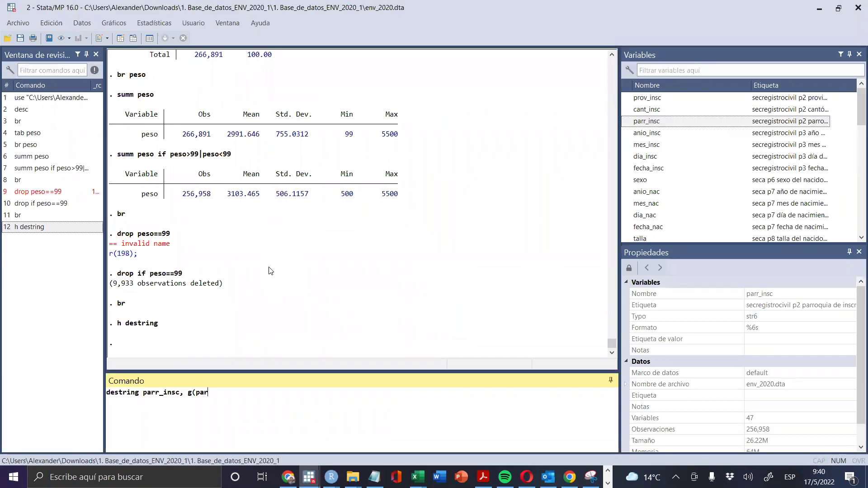
type("(parp")
key("BackSpace")
type("oquia) force")
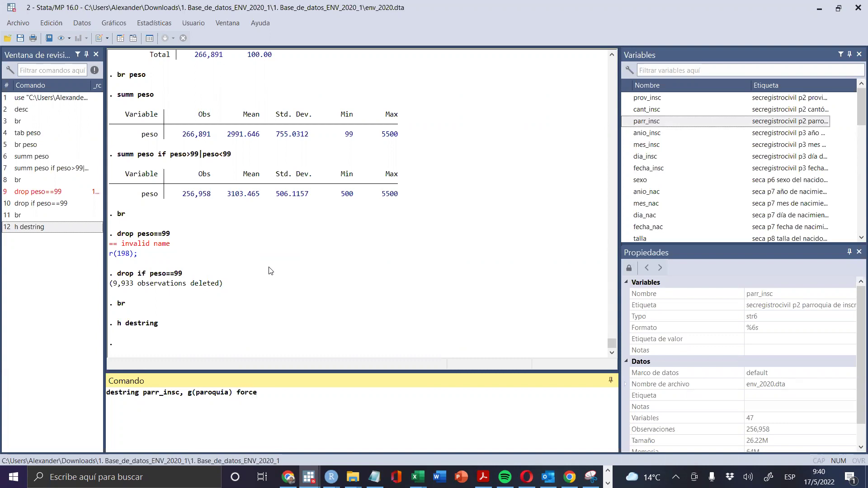
key("Return")
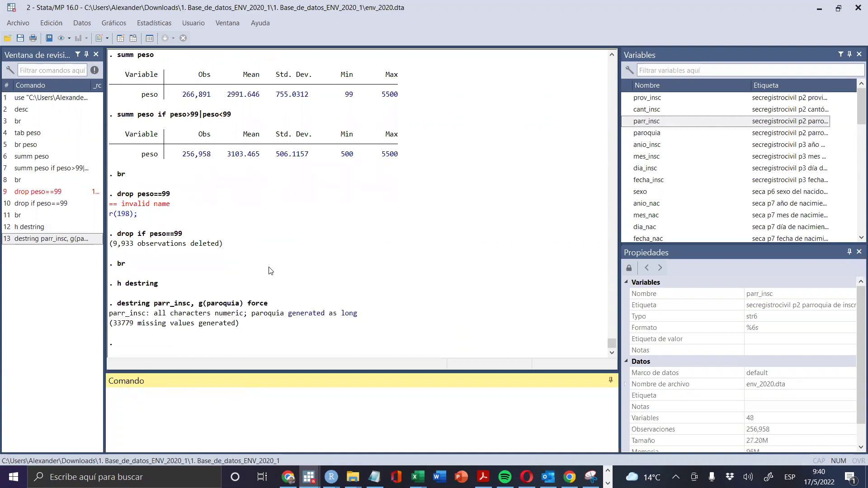
Review the force option and the number of missing values reported in the destring output
left_click_drag(245, 306, 258, 309)
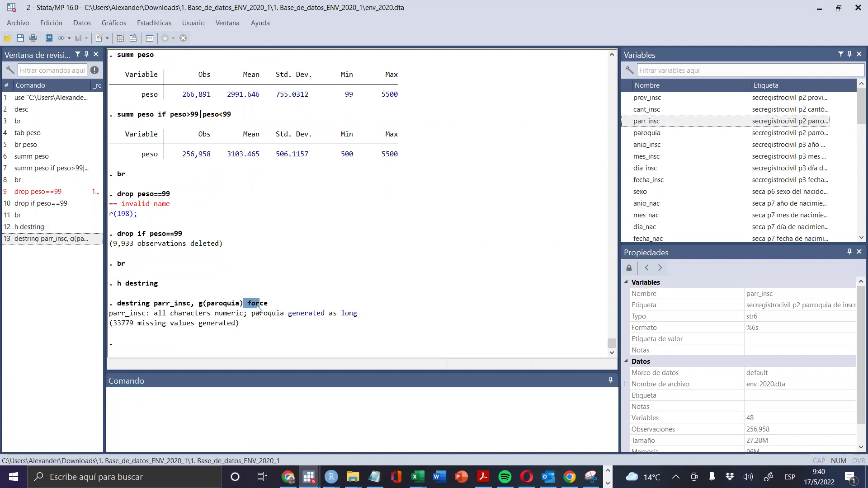
left_click(266, 337)
double_click(127, 325)
left_click(168, 384)
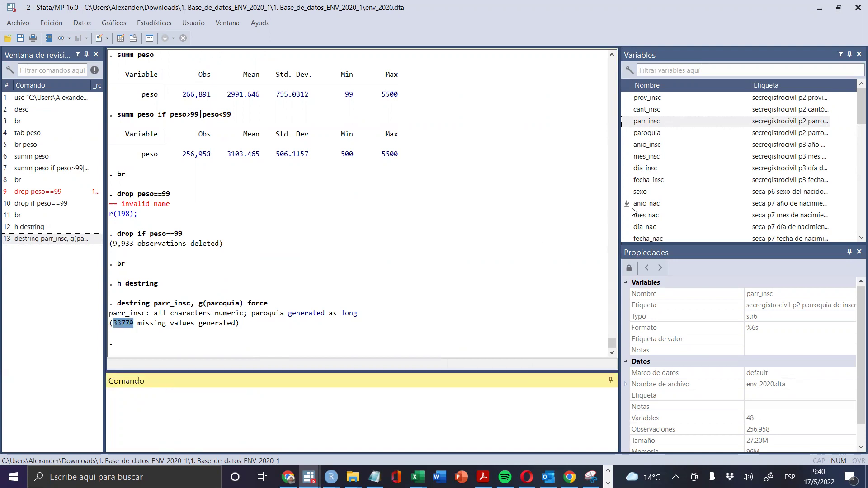
Filter the variable list by parr to find paroquia, and browse only parr_insc and paroquia with br
double_click(671, 122)
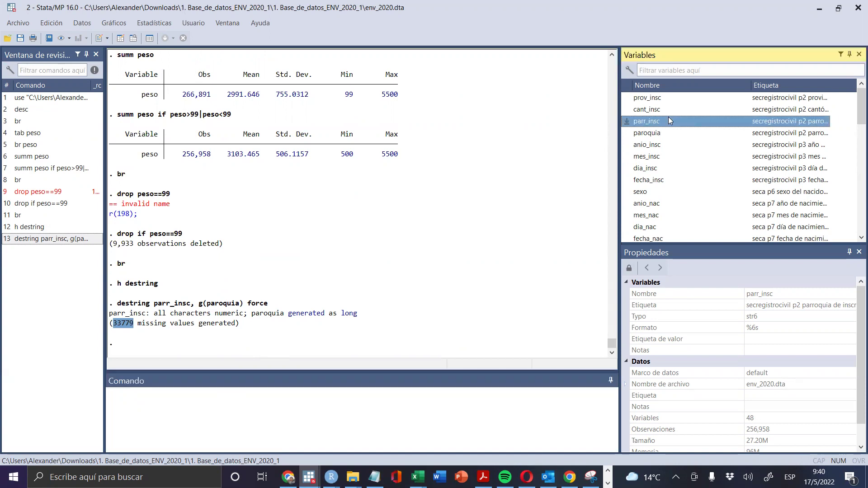
left_click(321, 436)
scroll(815, 220, "down", 7)
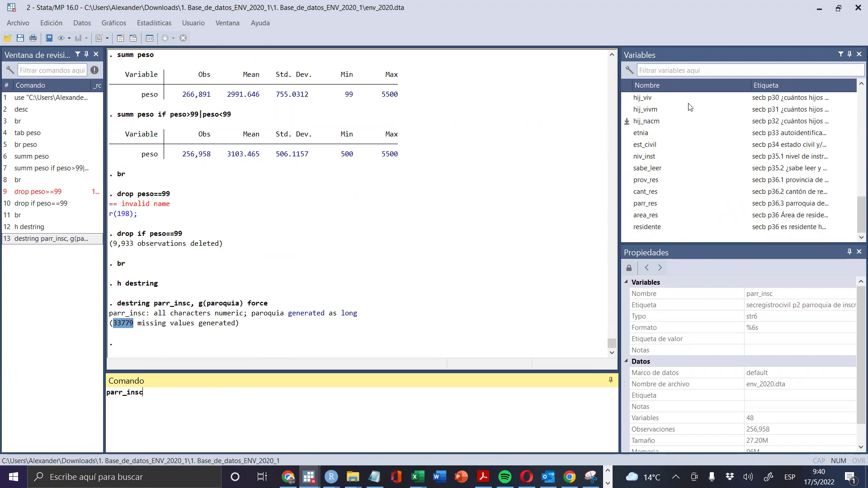
left_click(681, 71)
type("p")
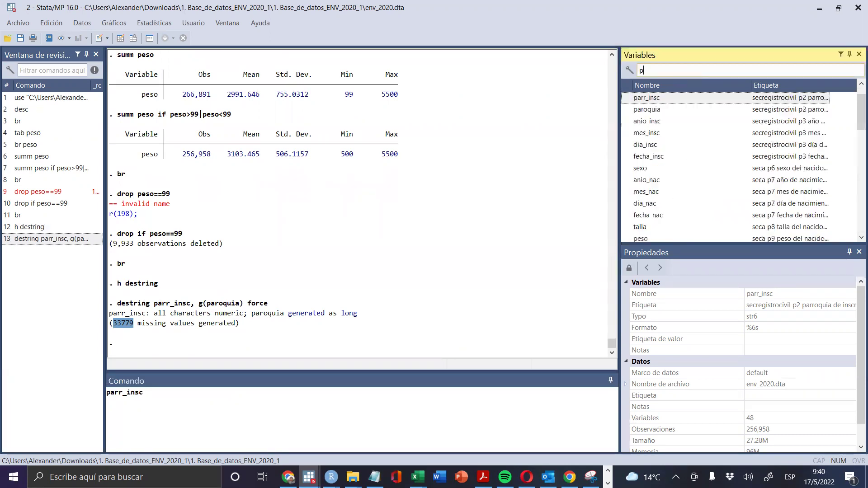
type("arr")
double_click(651, 110)
left_click(394, 417)
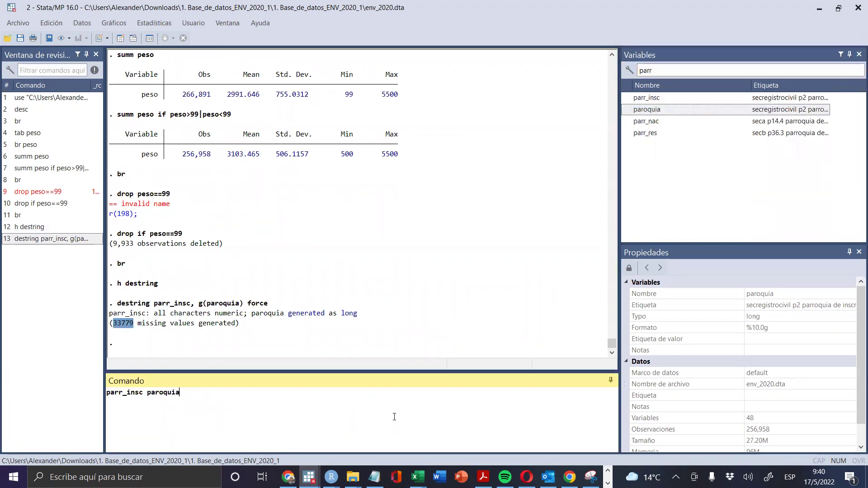
type("br")
key("Return")
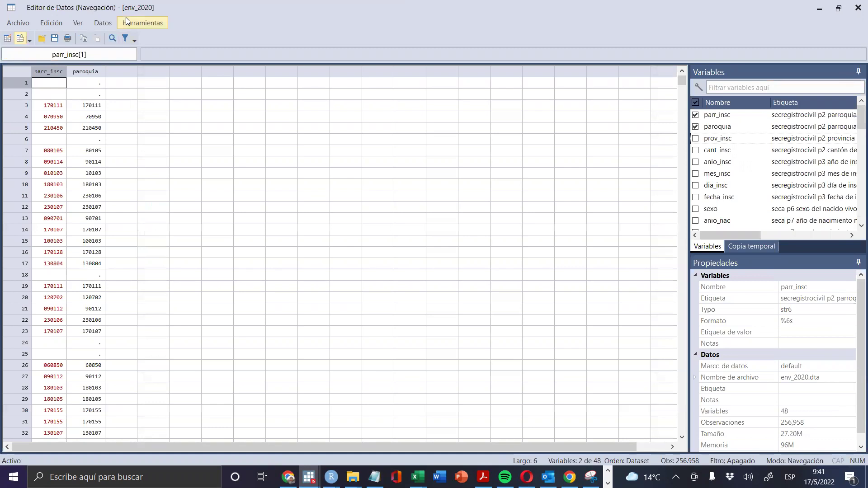
Compare the string codes in parr_insc with the numeric values in paroquia across the first rows
left_click(48, 71)
left_click(54, 184)
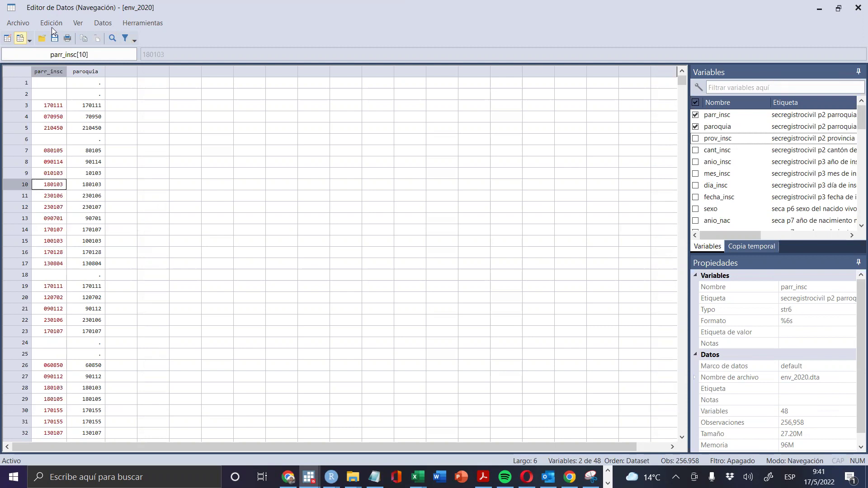
left_click(80, 71)
left_click(92, 174)
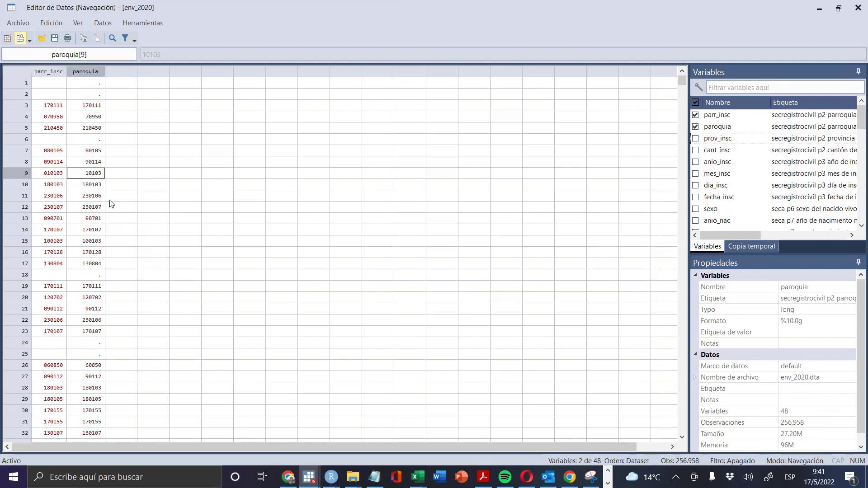
left_click(79, 71)
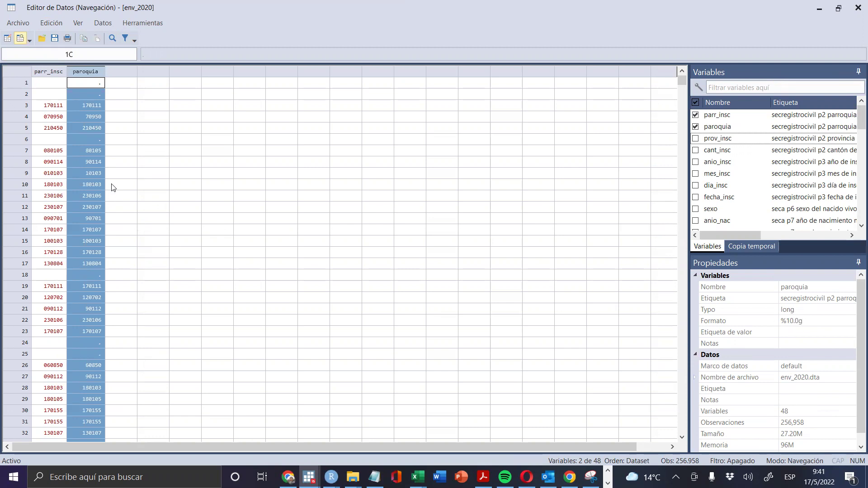
left_click(88, 150)
scroll(85, 220, "down", 10)
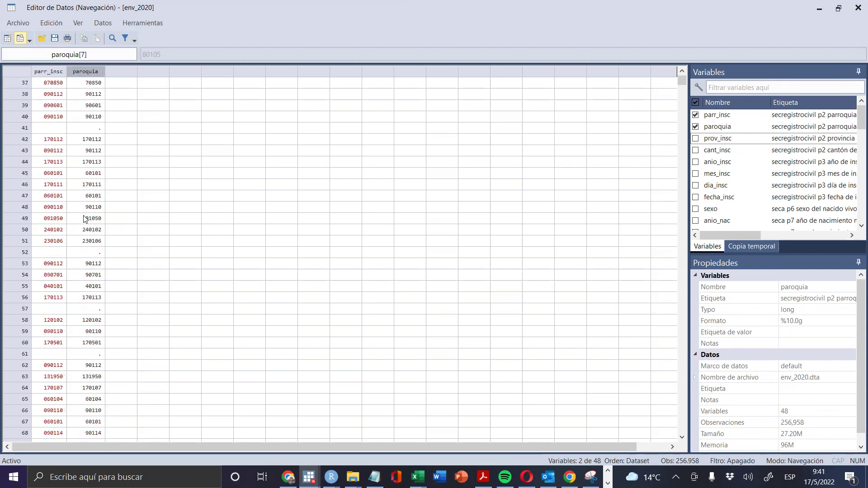
Close the data browser and compute summary statistics for the string variable by running summ parr_insc
left_click(84, 219)
left_click(859, 8)
left_click(194, 323)
left_click_drag(205, 324, 130, 323)
key("ctrl+c")
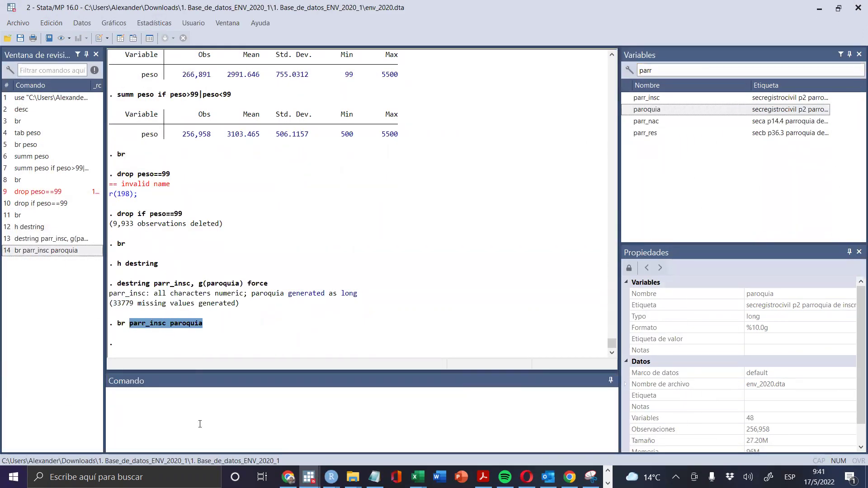
left_click(200, 424)
key("ctrl+v")
key("shift+Left")
key("shift+Left")
key("shift+Left")
key("shift+Left")
key("shift+Left")
key("shift+Left")
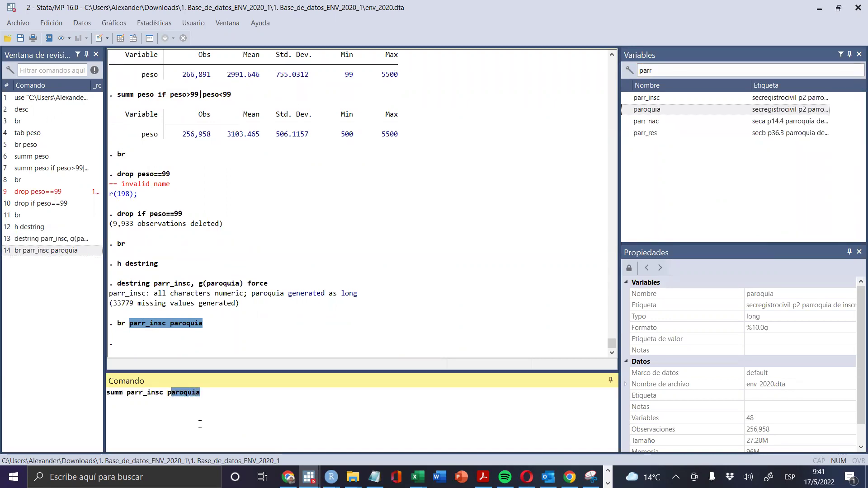
key("BackSpace")
key("BackSpace")
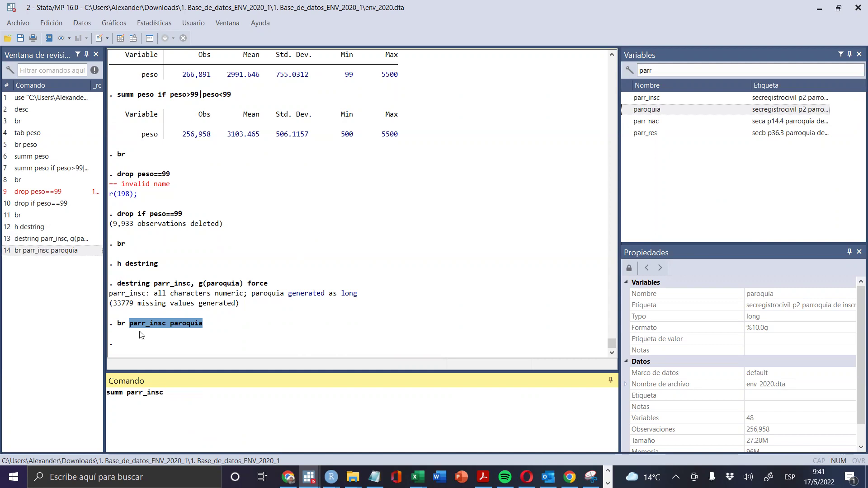
key("Return")
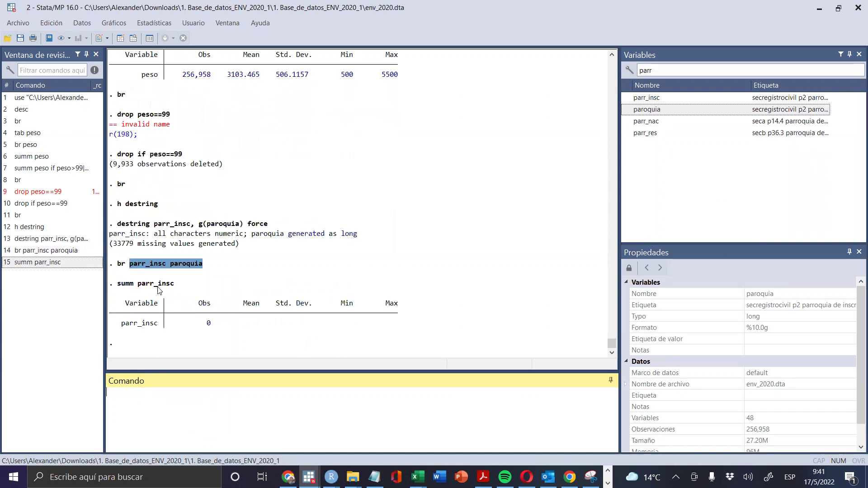
Run summ paroquia to summarize the numeric parish variable, and examine its mean, standard deviation, minimum and maximum
left_click(195, 298)
left_click_drag(138, 288, 174, 285)
left_click(226, 328)
left_click(219, 415)
type("paroquia")
key("Home")
type("summ")
key("Return")
left_click_drag(261, 324, 244, 324)
left_click(251, 324)
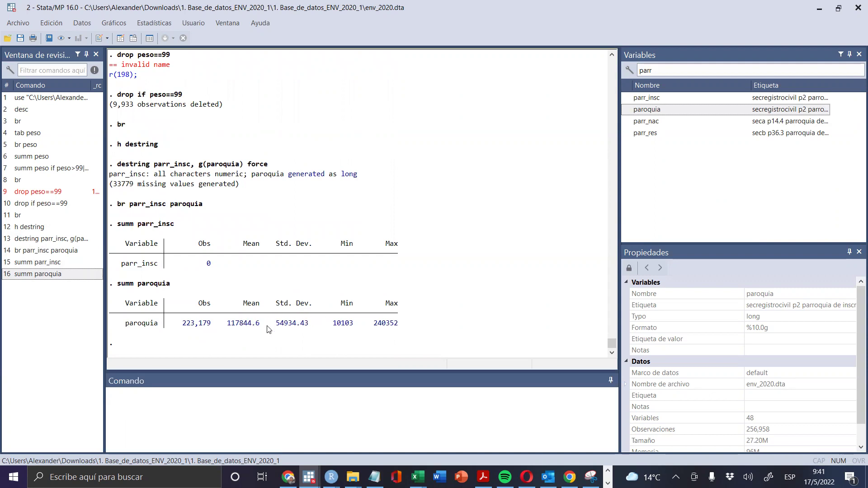
left_click_drag(229, 324, 405, 321)
left_click(408, 326)
Review the earlier results, examining the if condition on summ peso, the drop commands and the destring command for parr_insc
scroll(184, 229, "up", 7)
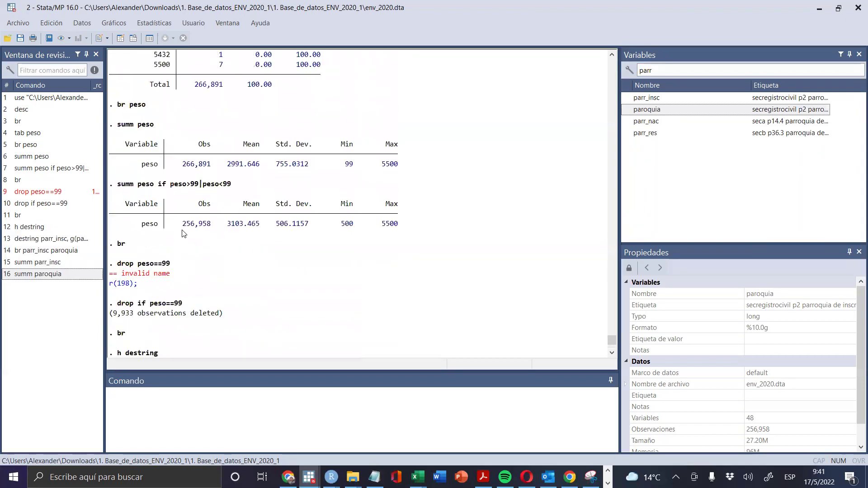
scroll(184, 233, "up", 3)
scroll(185, 233, "up", 1)
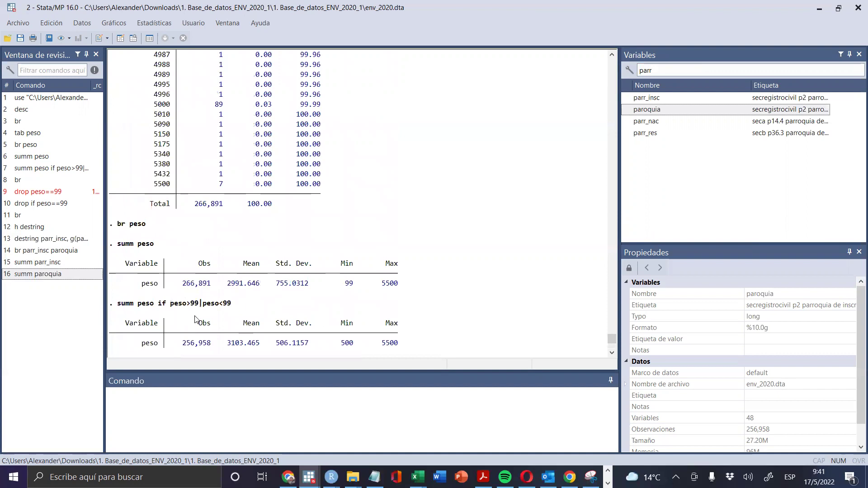
triple_click(159, 302)
left_click_drag(158, 299, 159, 301)
scroll(203, 285, "down", 6)
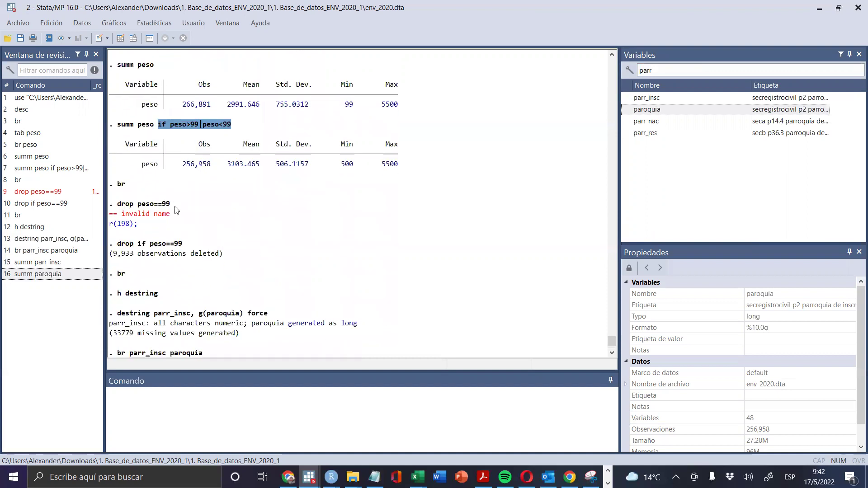
left_click_drag(177, 207, 119, 214)
scroll(182, 273, "down", 2)
scroll(182, 273, "down", 3)
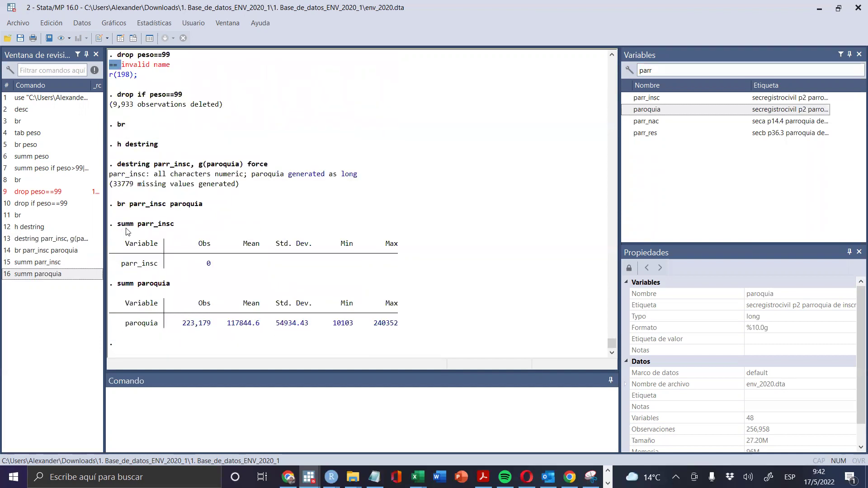
left_click_drag(117, 164, 276, 168)
left_click(277, 167)
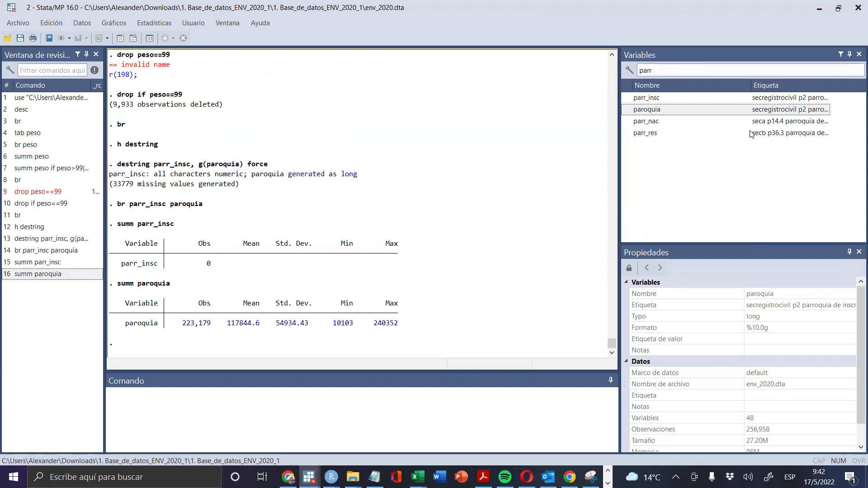